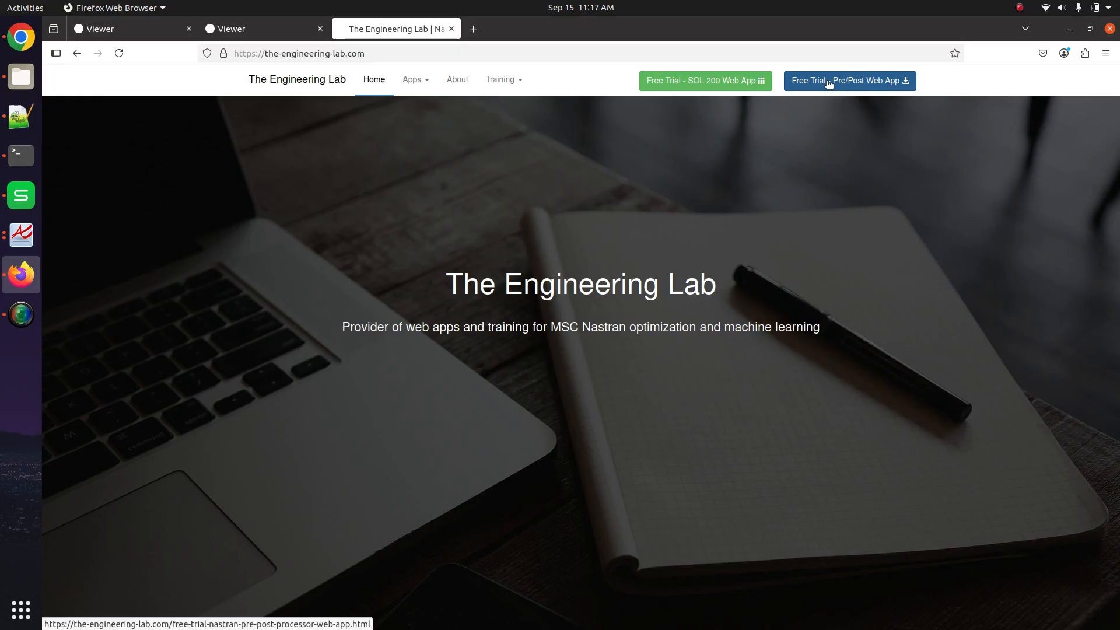
- Switch to Atril and open the MSC Nastran Aeroelastic Analysis User's Guide at its title page
left_click(262, 29)
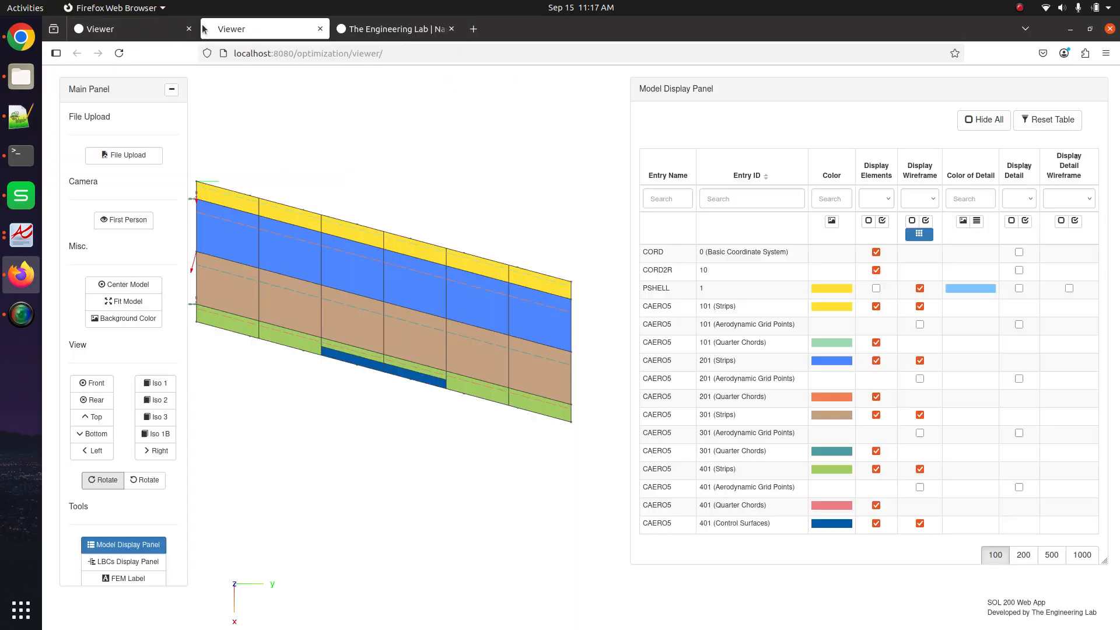
left_click_drag(381, 333, 417, 397)
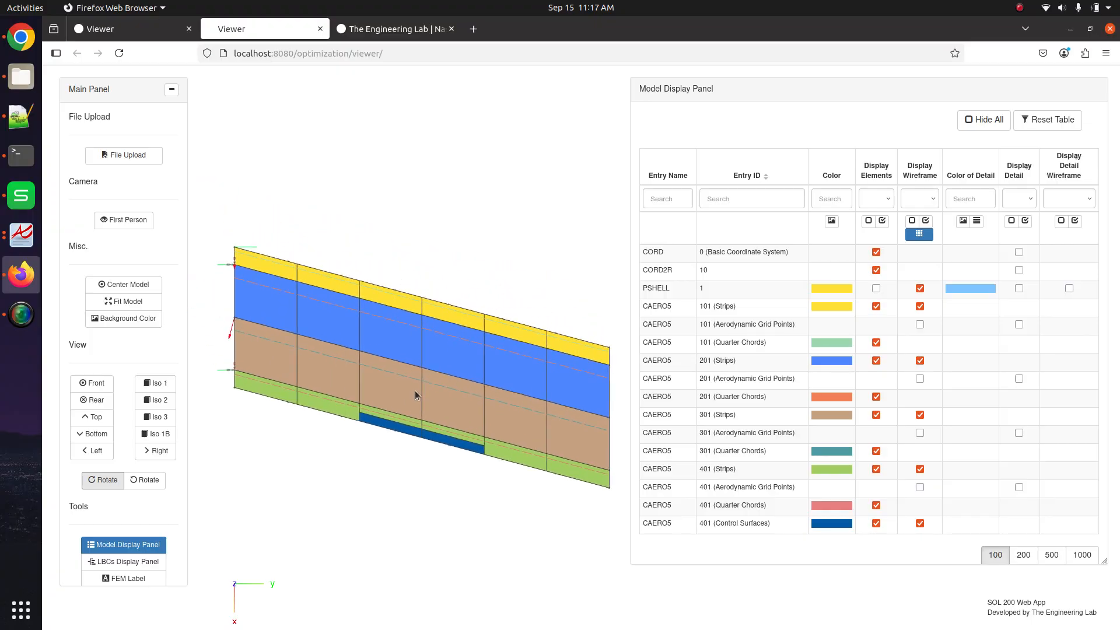
left_click(6, 238)
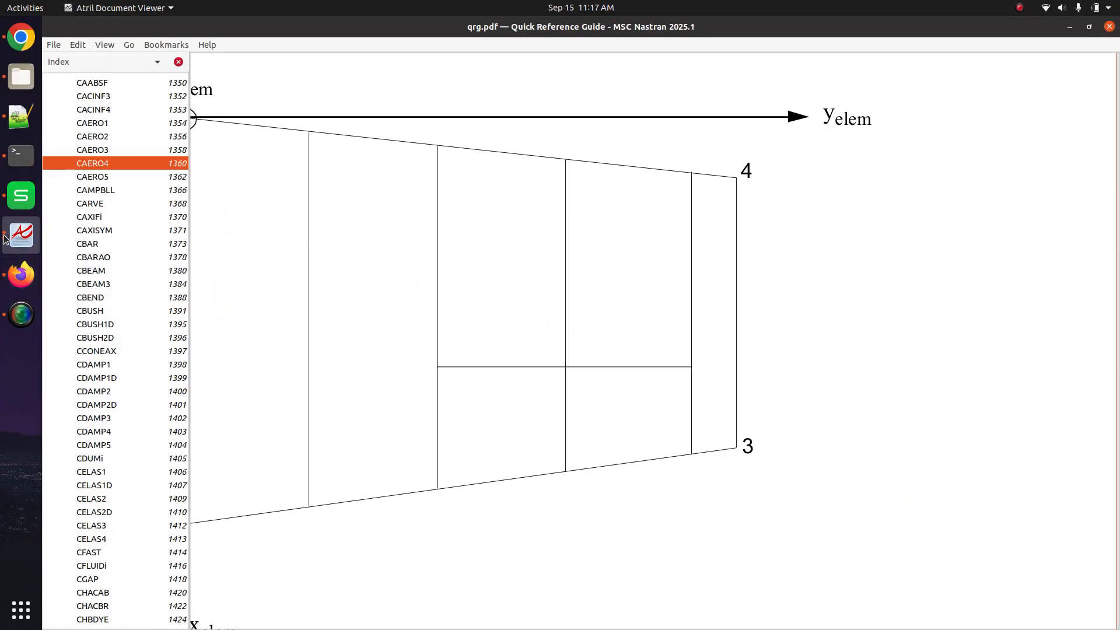
left_click(4, 238)
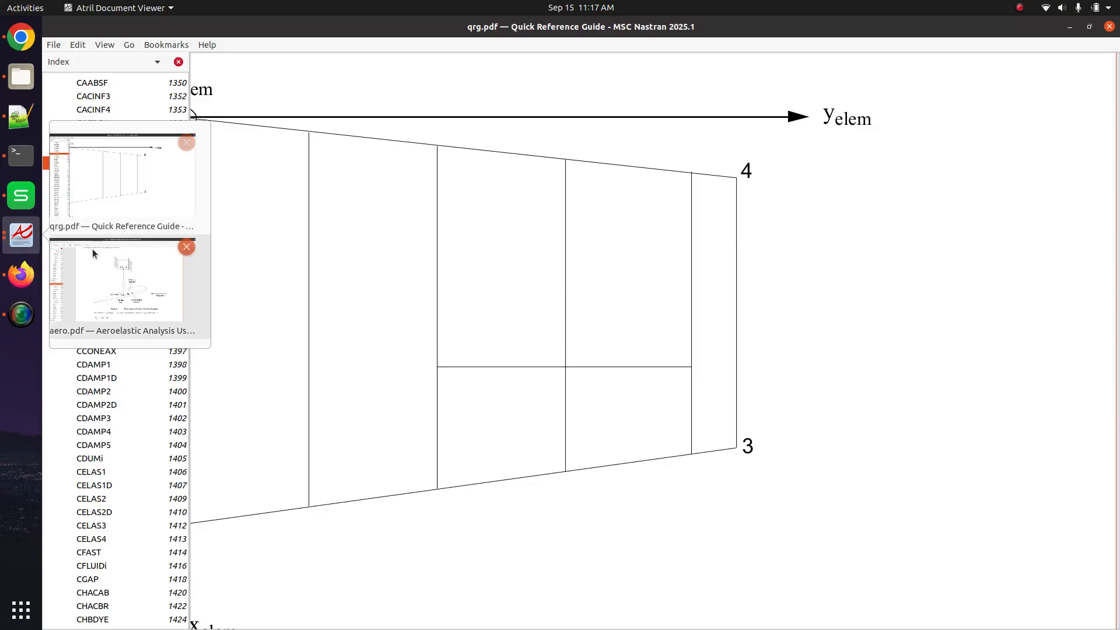
left_click(124, 269)
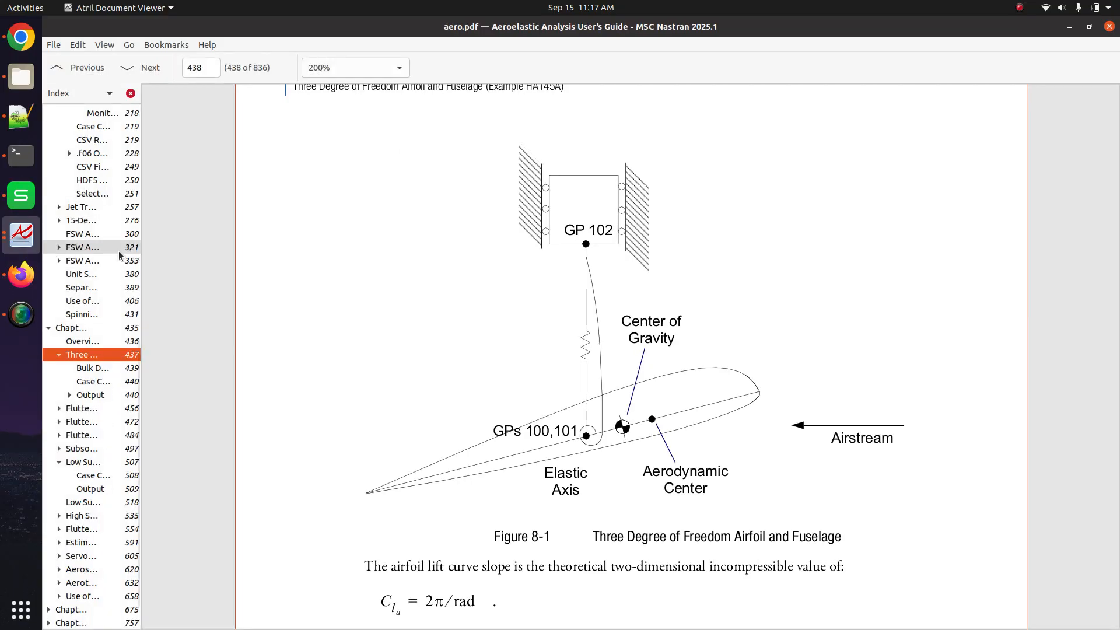
left_click(115, 112)
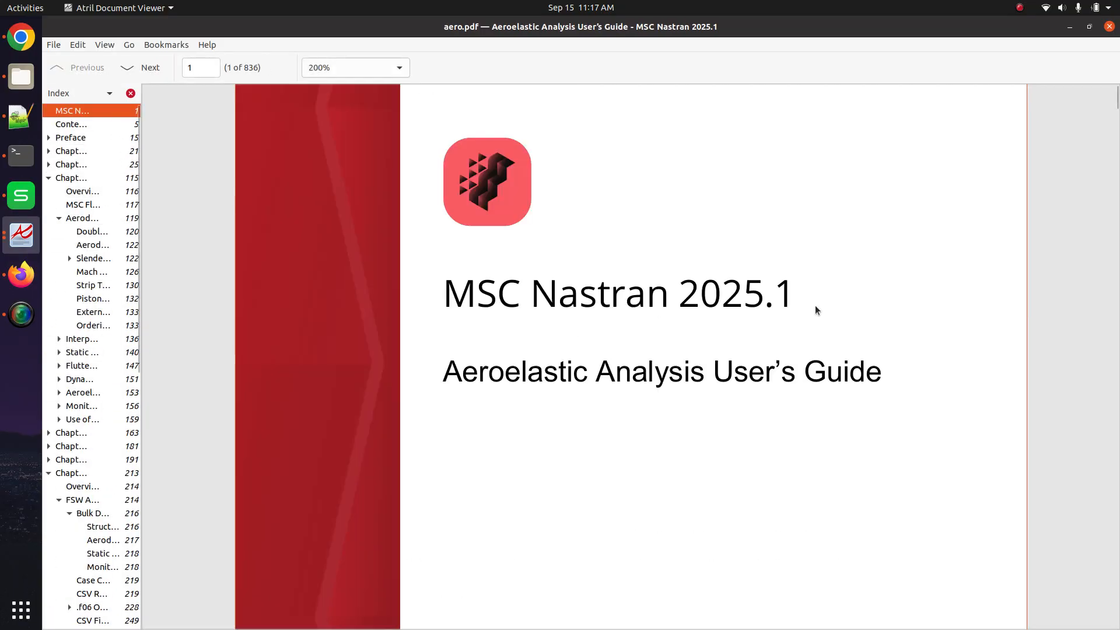
- Search the Aeroelastic Analysis User's Guide for the example ha145g
key("alt+Tab")
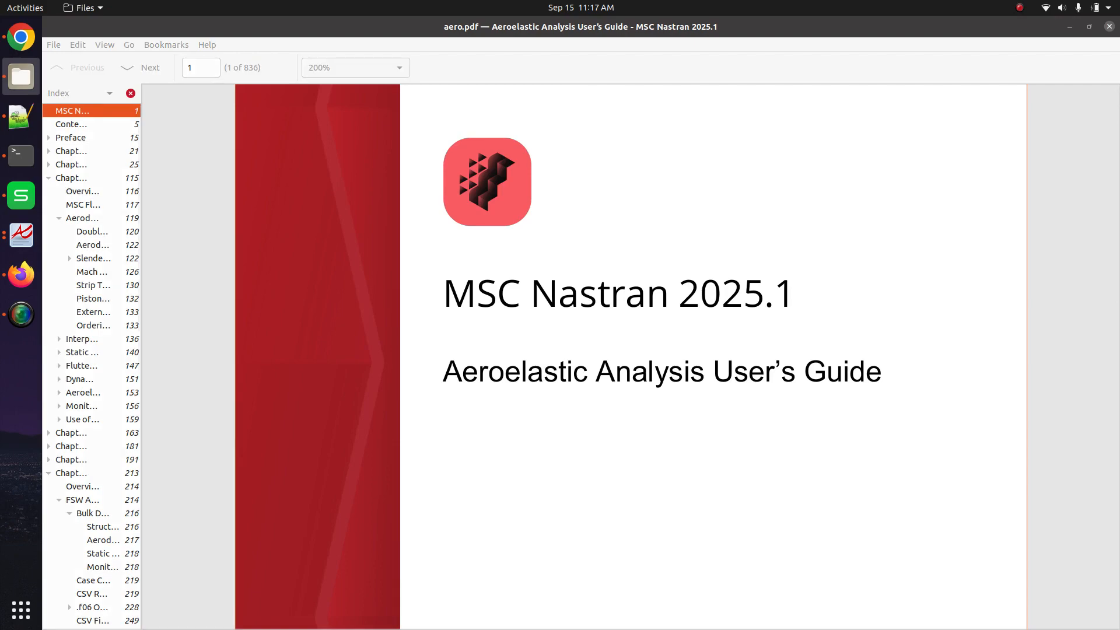
left_click(829, 318)
key("ctrl+f")
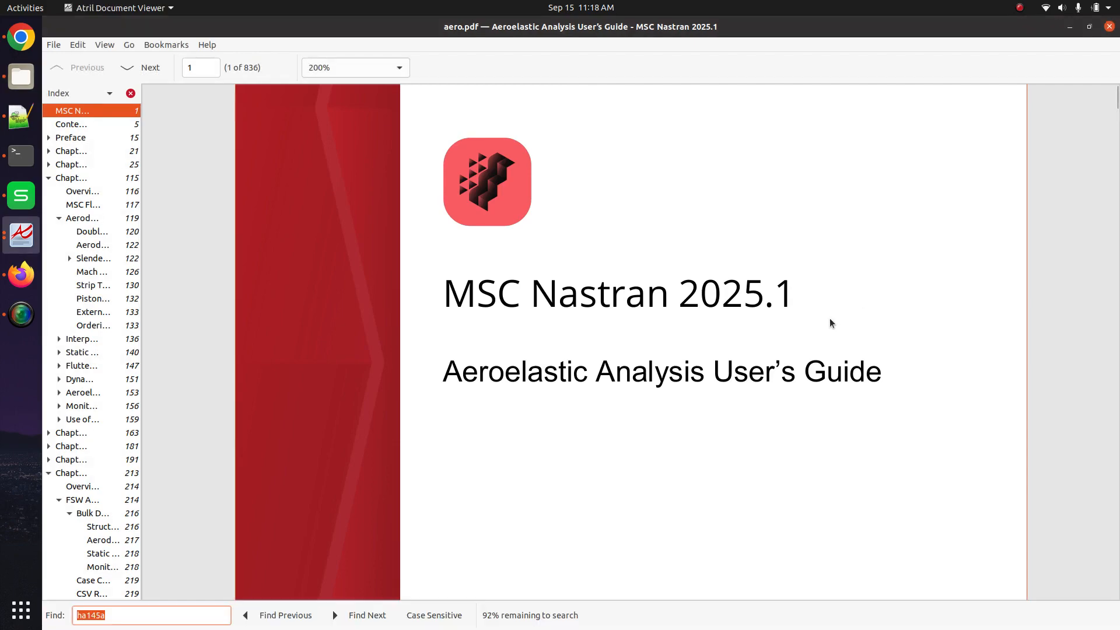
type("ha145g")
scroll(562, 441, "down", 2)
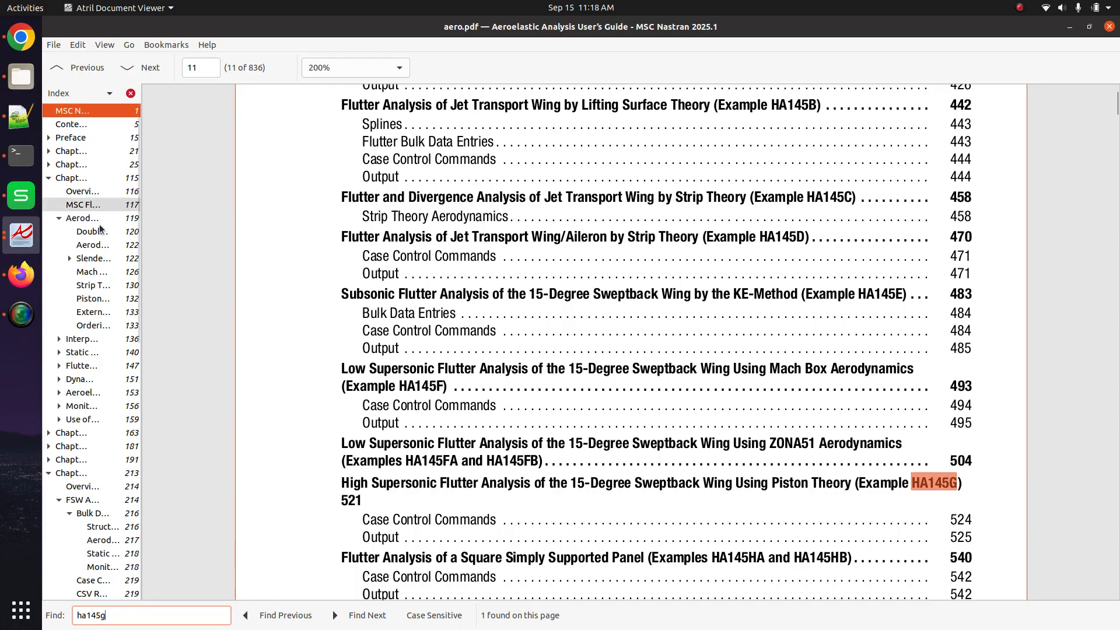
- Switch to Firefox, leave the CAERO4 model page for the SOL 200 Web App home page, and open an empty Viewer
left_click(21, 274)
left_click_drag(417, 332, 425, 340)
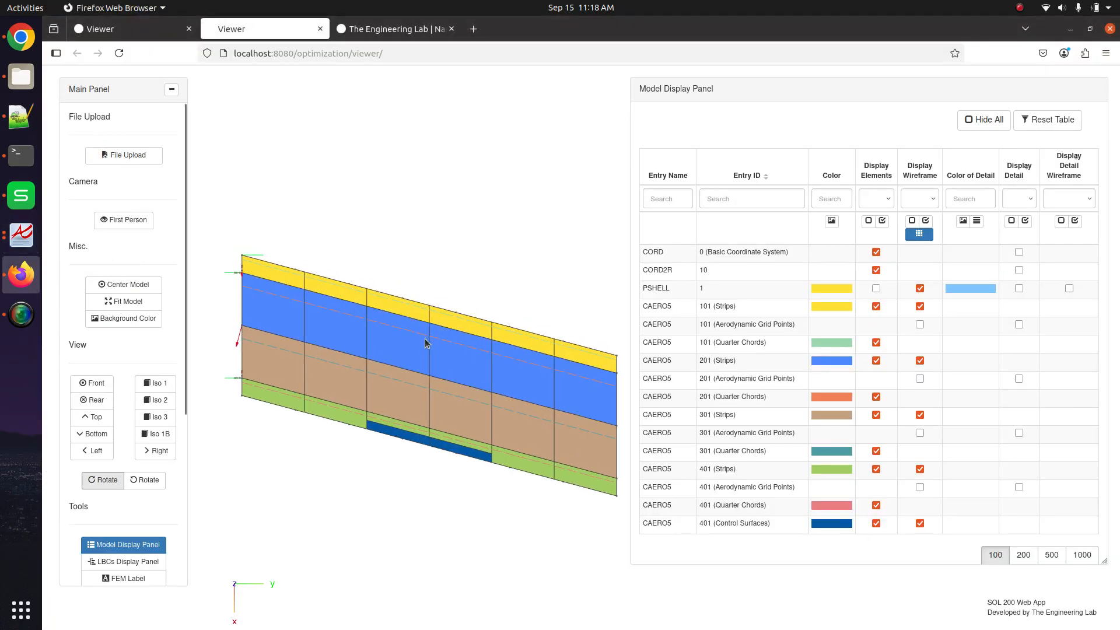
left_click(155, 36)
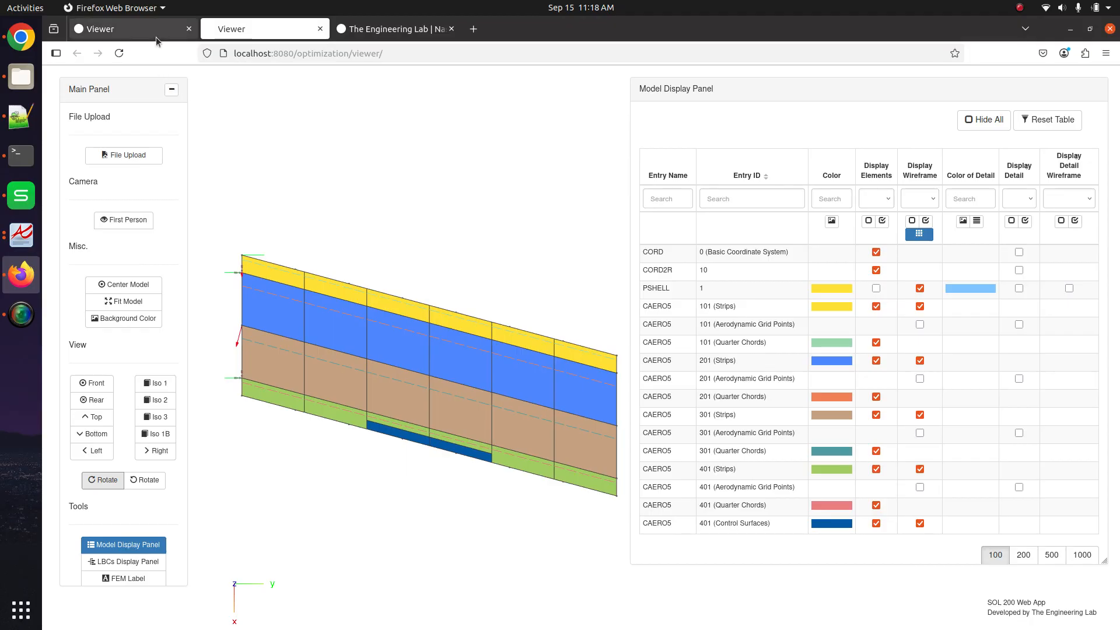
left_click_drag(357, 59, 564, 69)
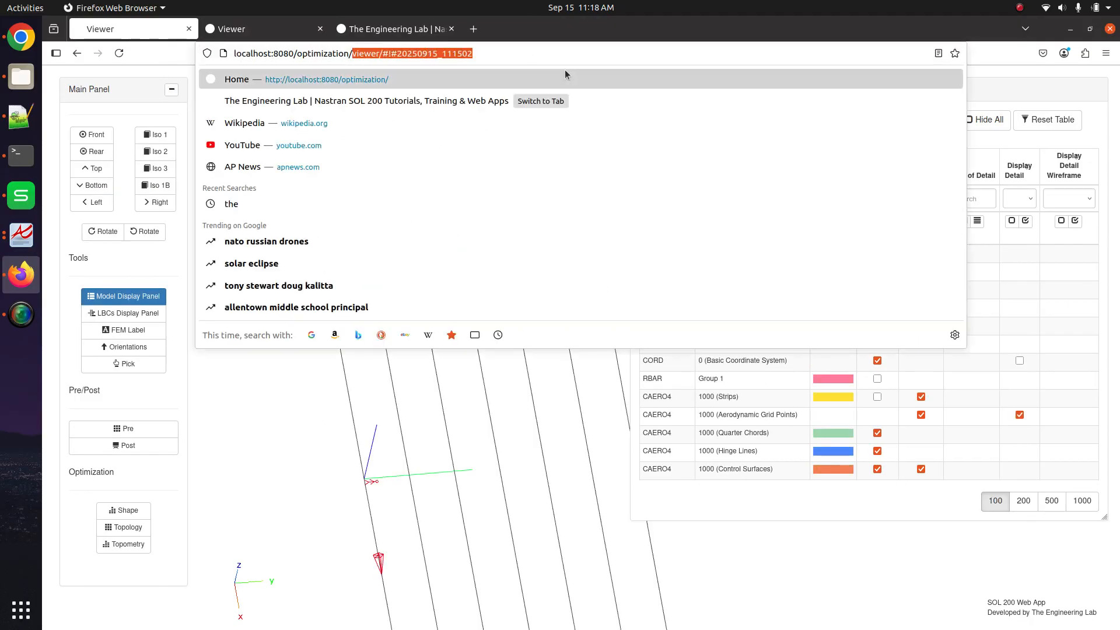
key("BackSpace")
key("Return")
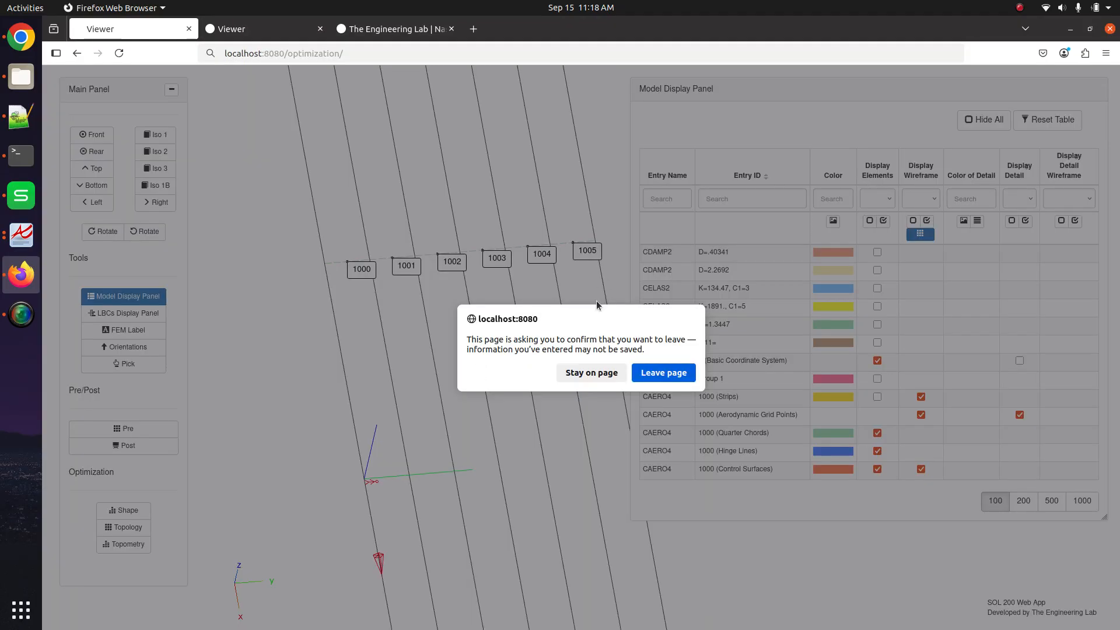
left_click(651, 378)
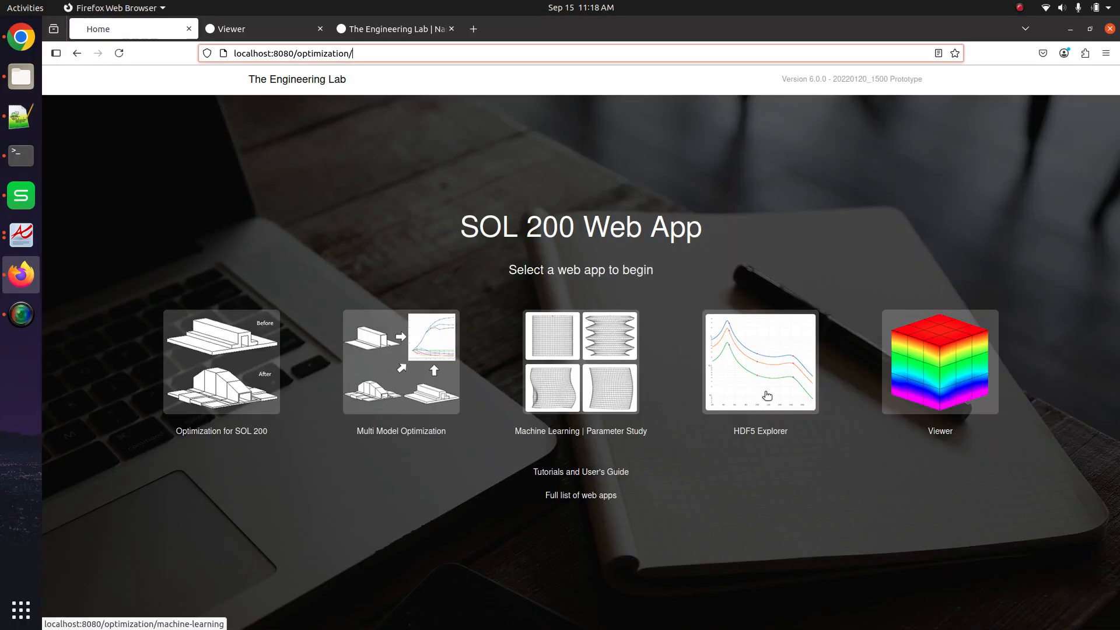
left_click(915, 390)
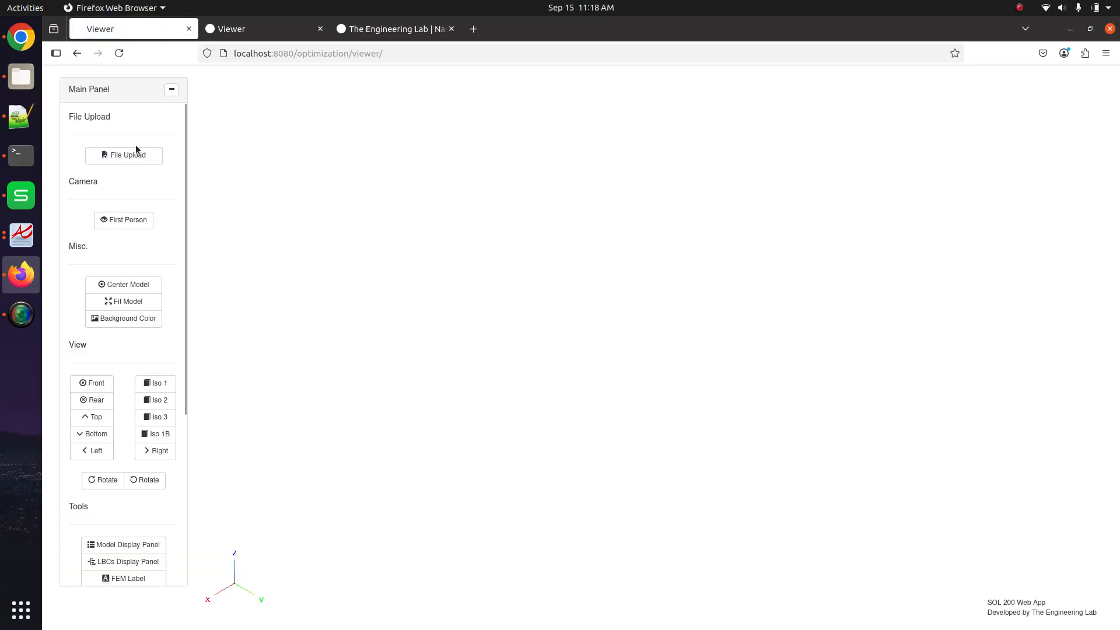
- Upload the BDF file ha145g_modified.bdf from the caero5 folder into the Viewer
left_click(135, 153)
left_click(615, 233)
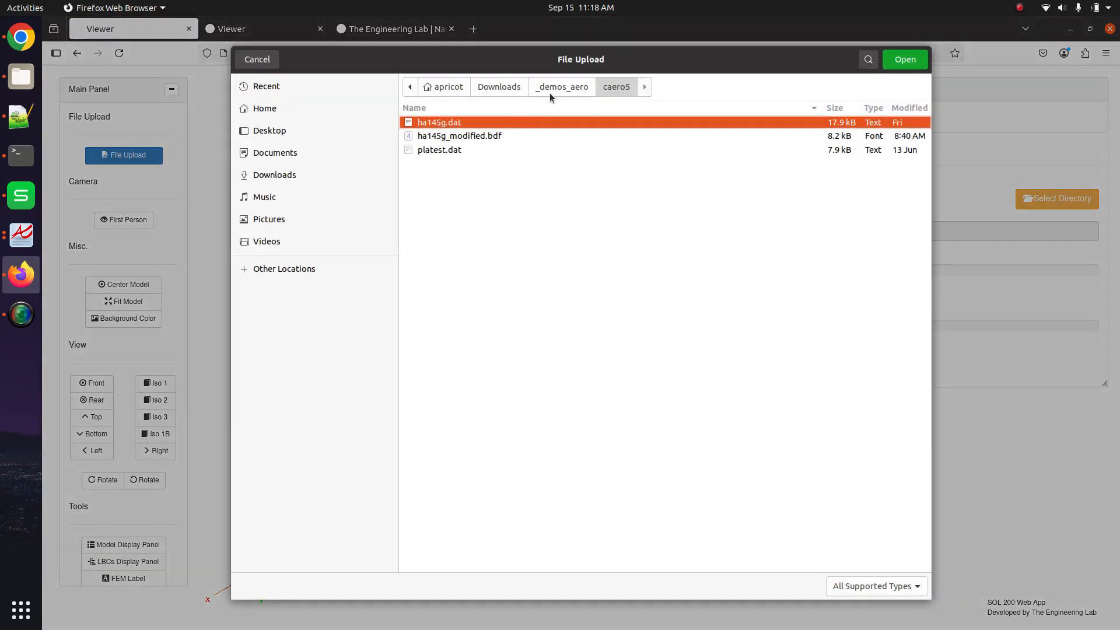
left_click(551, 88)
double_click(468, 162)
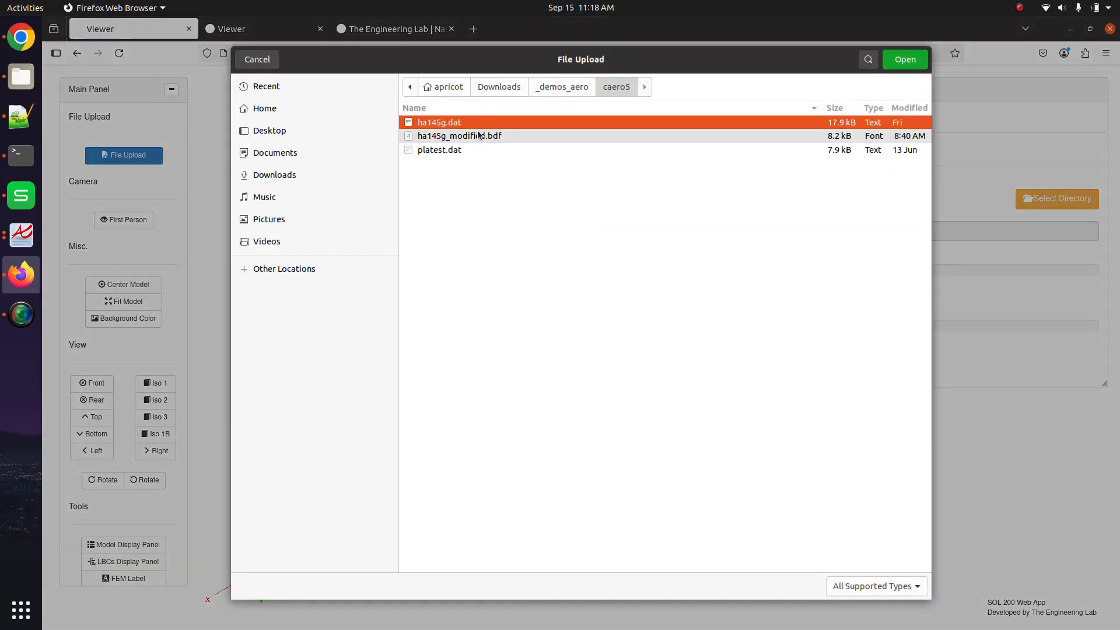
double_click(474, 137)
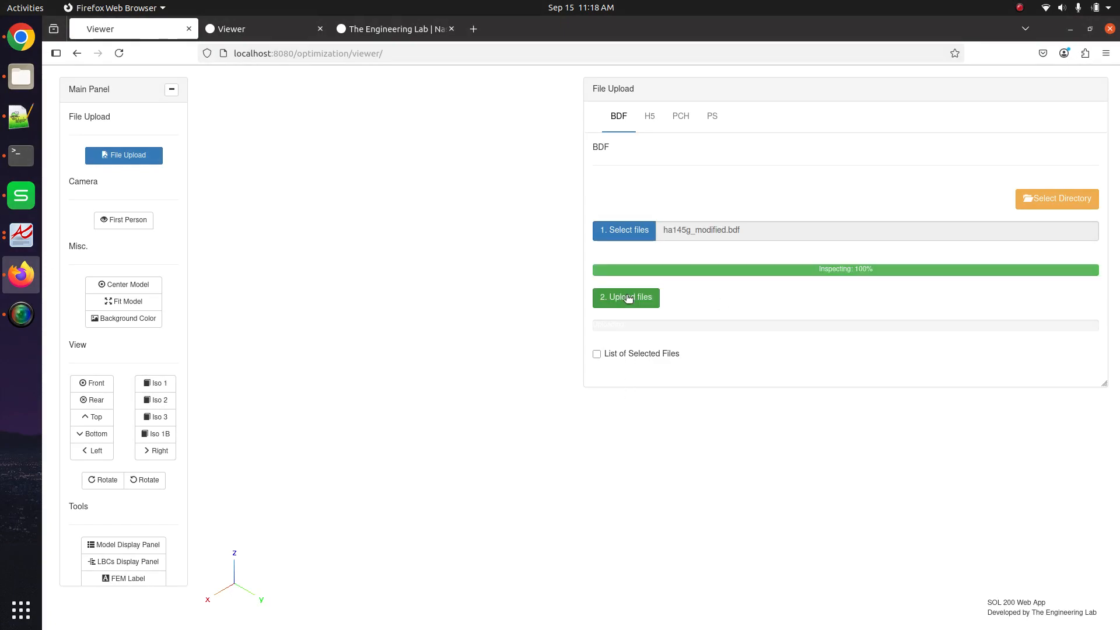
left_click(627, 297)
- Hide the elements and wireframe of PSHELL 1 so only the CAERO5 aerodynamic strips cover the wing
left_click_drag(486, 356, 366, 342)
scroll(367, 343, "up", 6)
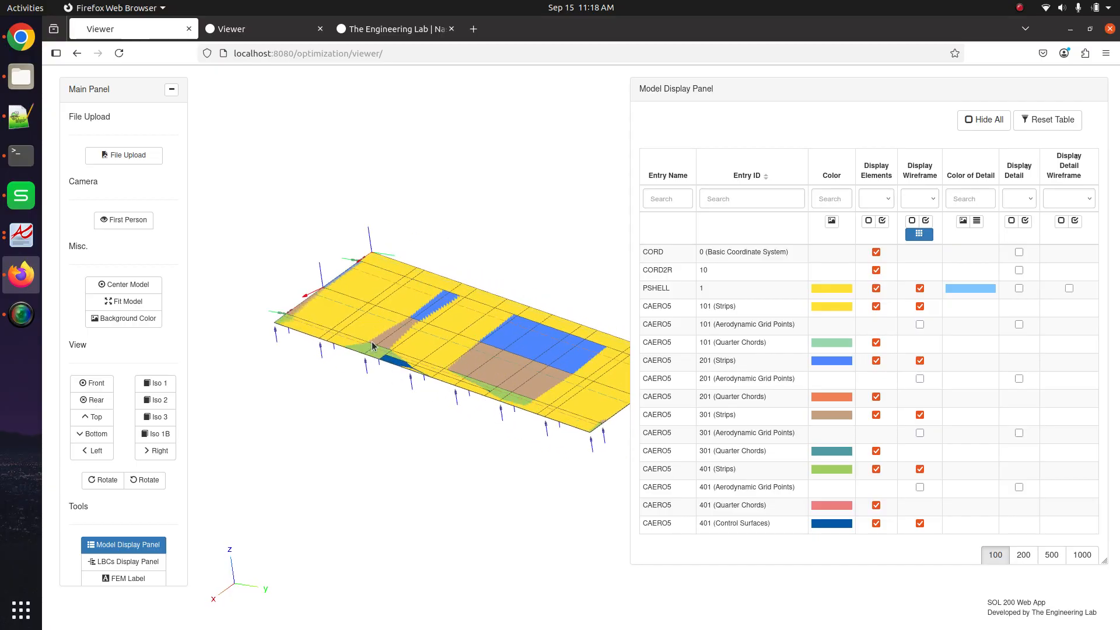
scroll(328, 357, "up", 8)
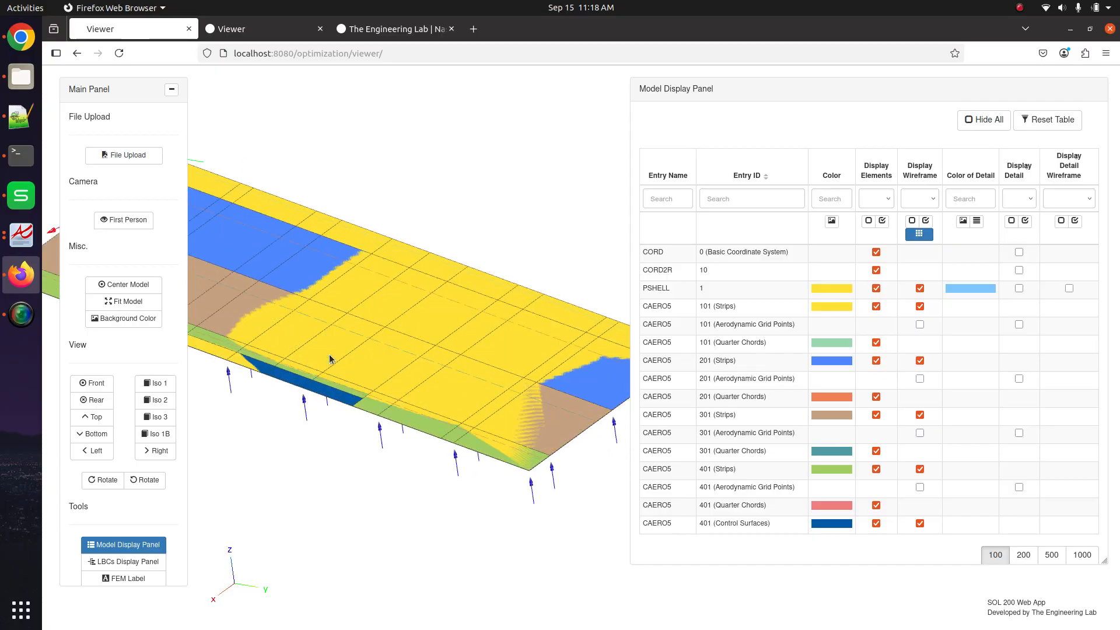
scroll(329, 354, "down", 5)
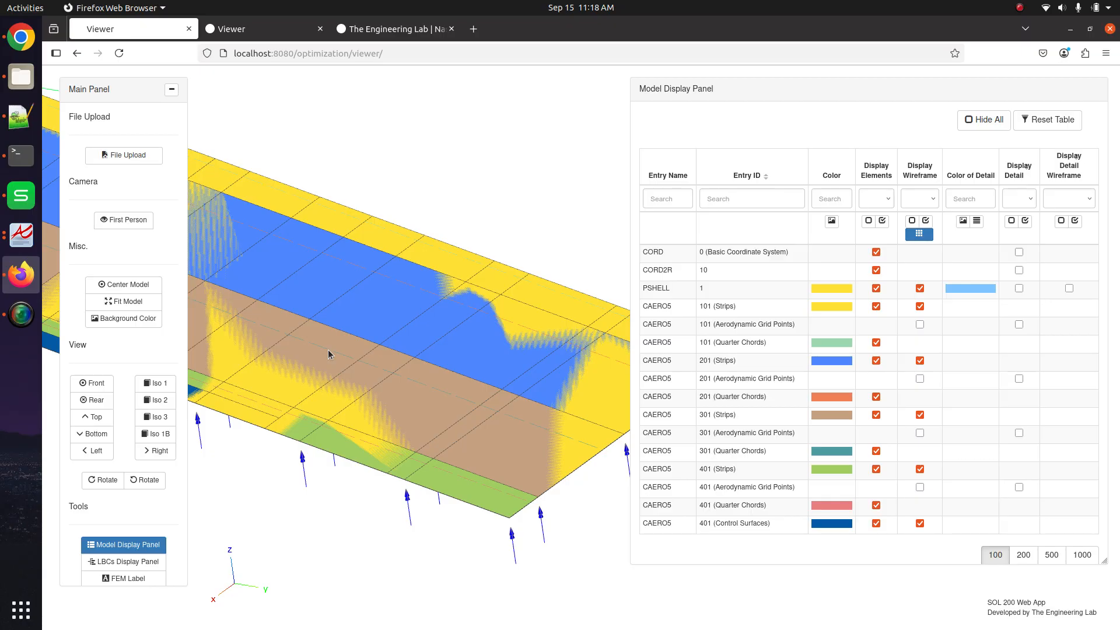
right_click(106, 268)
left_click(396, 273)
left_click_drag(379, 318, 413, 340)
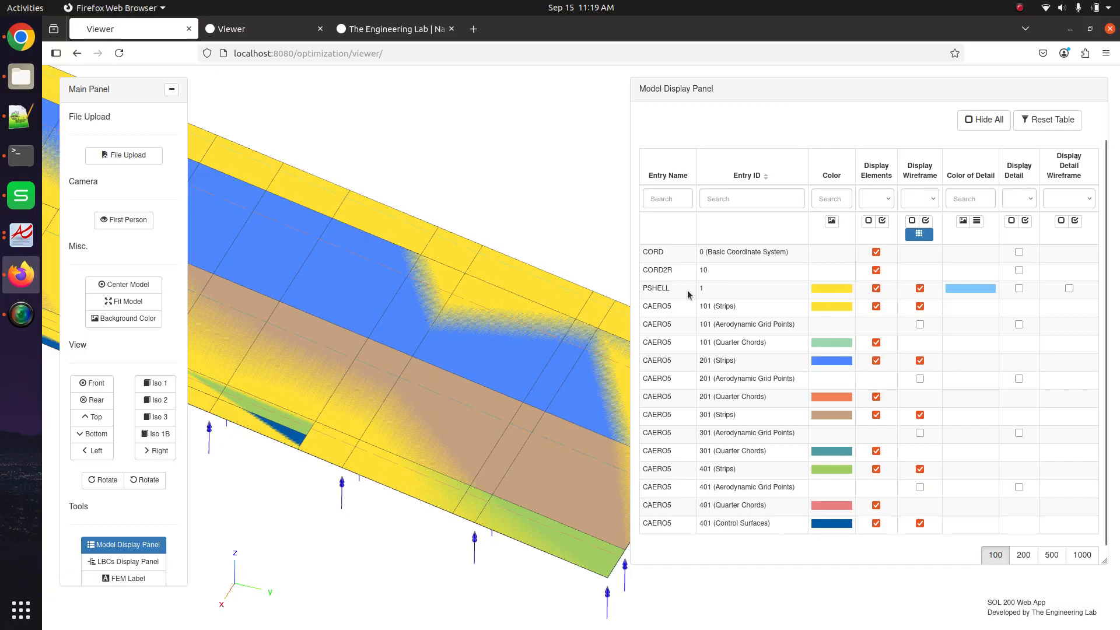
left_click(876, 288)
left_click(920, 289)
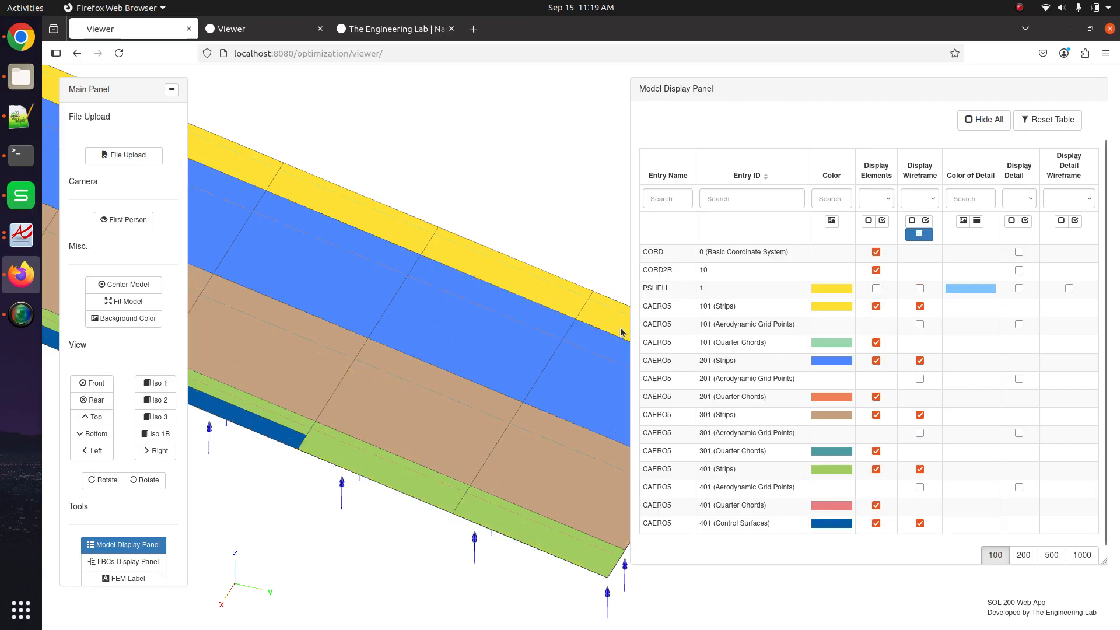
- Hide all loads and boundary condition symbols on the wing model and close their display settings
scroll(140, 461, "down", 5)
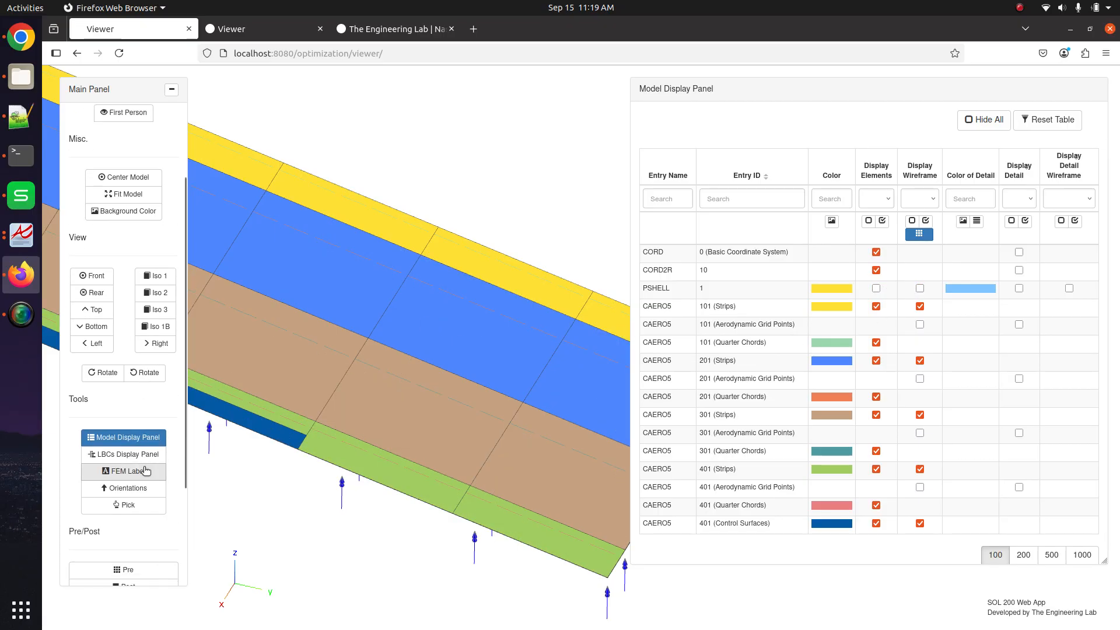
left_click_drag(337, 473, 353, 402)
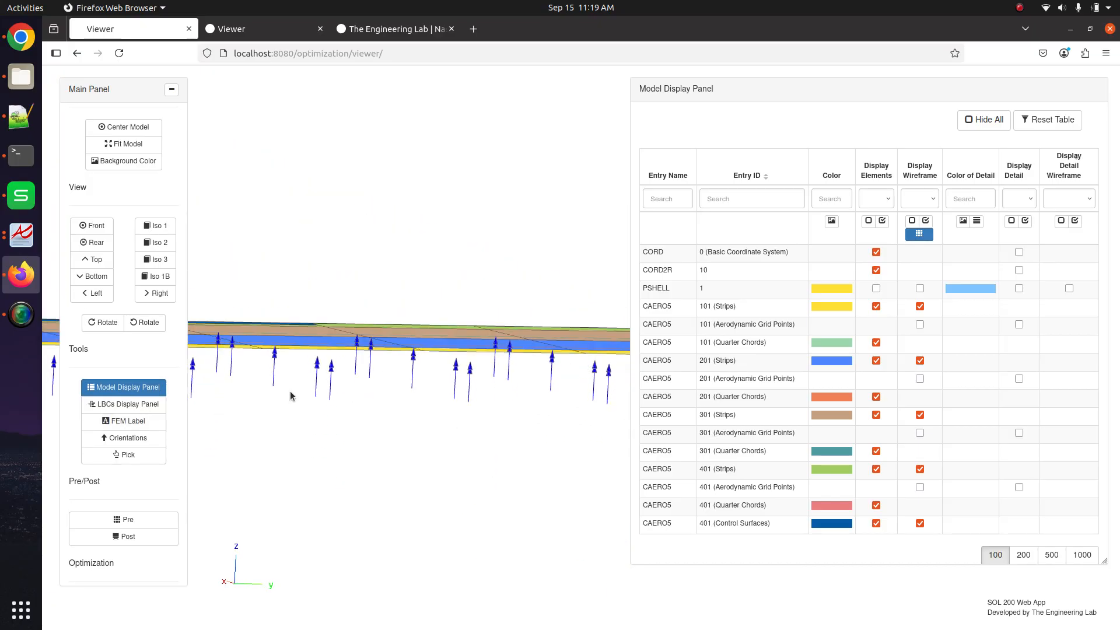
left_click(130, 404)
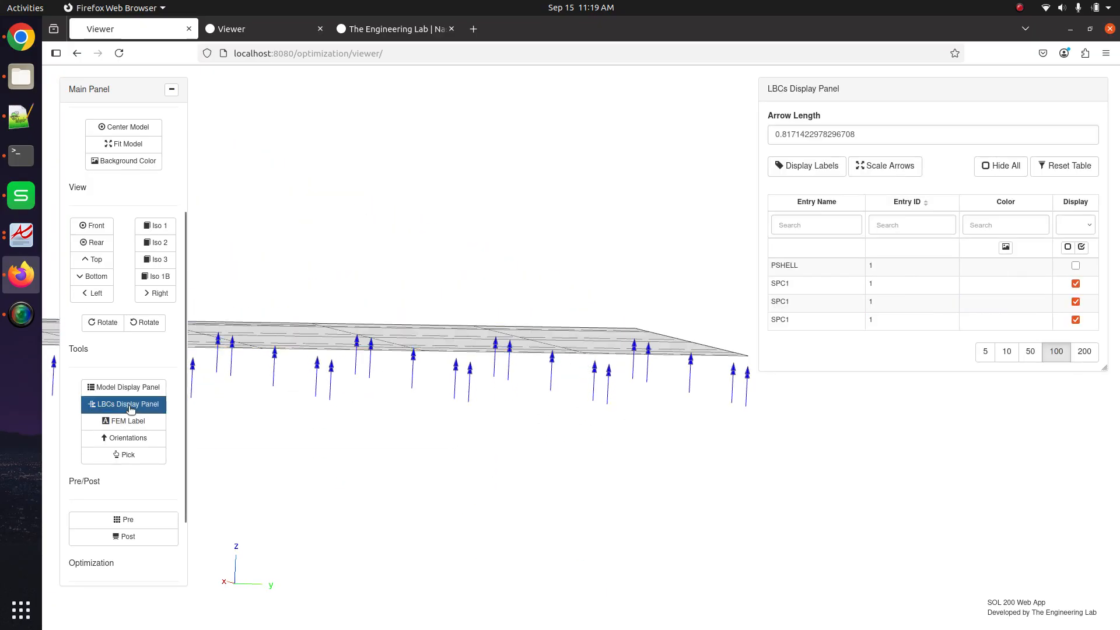
left_click(1000, 165)
left_click_drag(528, 336, 629, 465)
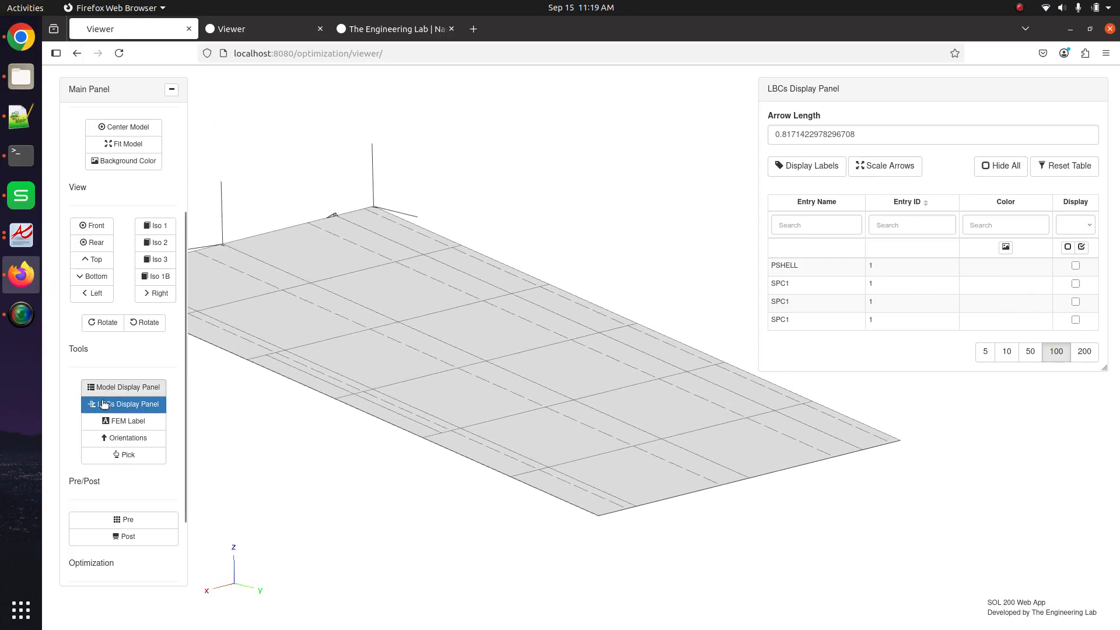
left_click(128, 403)
- Open the preprocessor, filter the bulk data entries by "pa", and add a new PAERO5 entry
left_click_drag(349, 388, 519, 474)
scroll(542, 443, "down", 5)
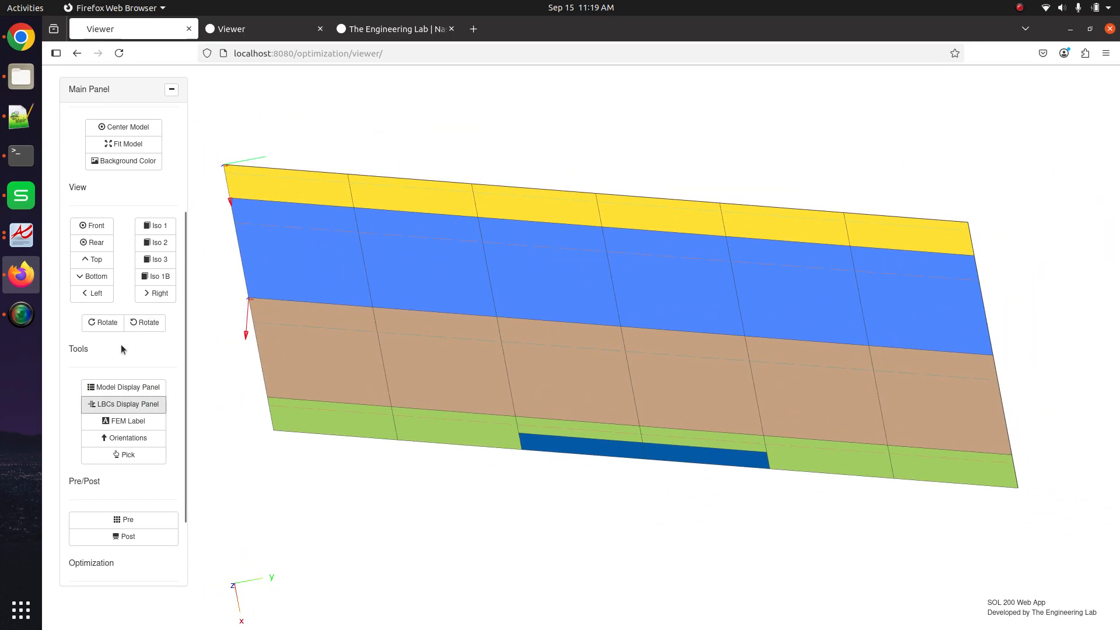
left_click(104, 323)
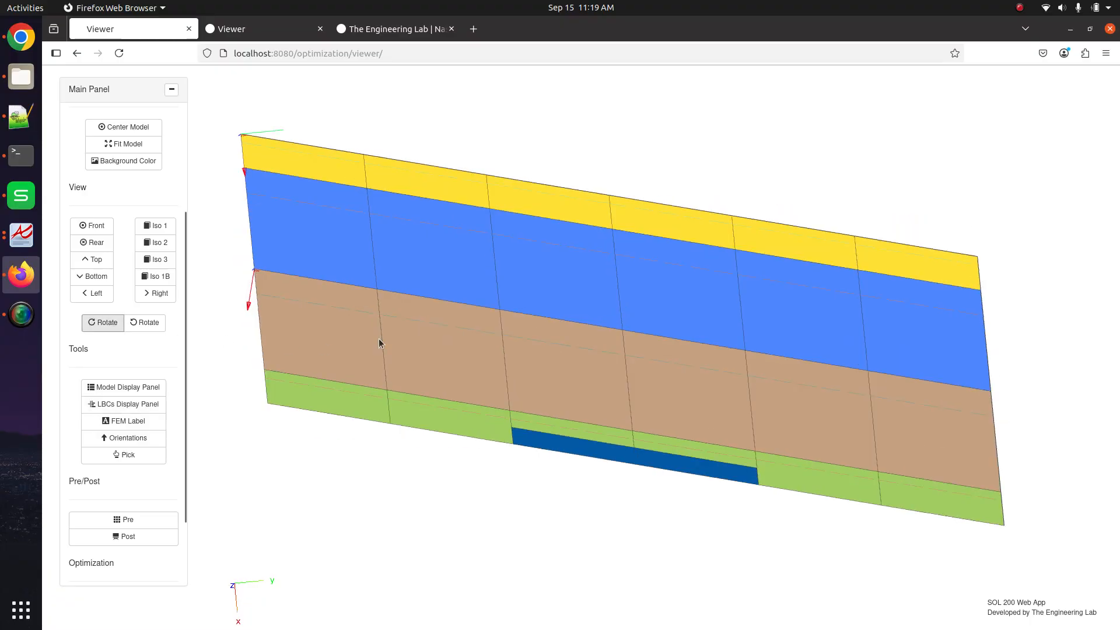
left_click(151, 519)
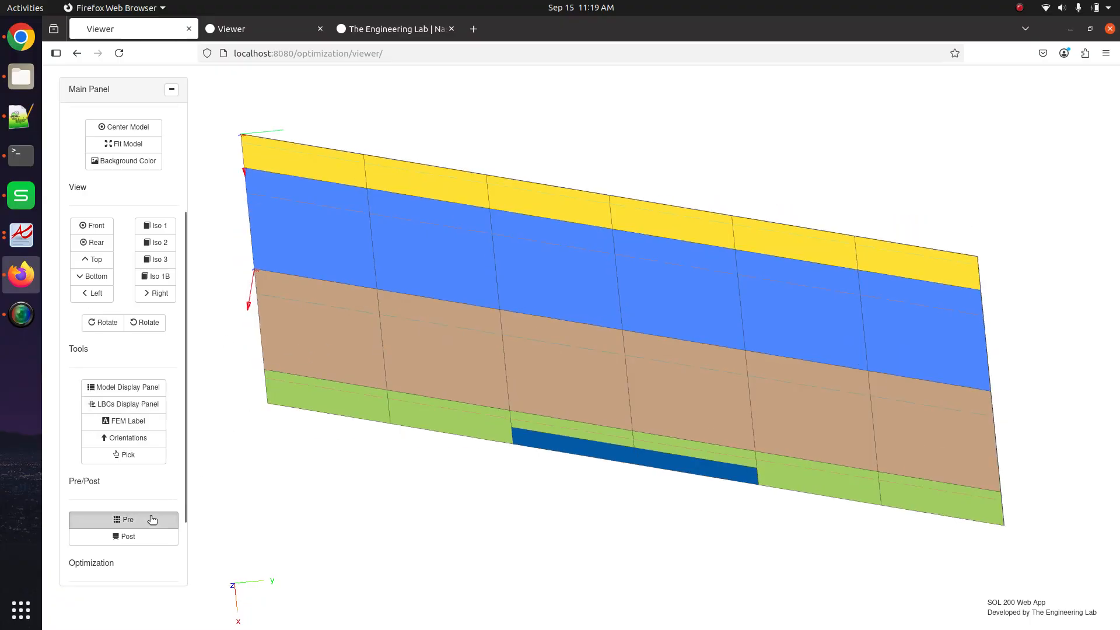
left_click(331, 275)
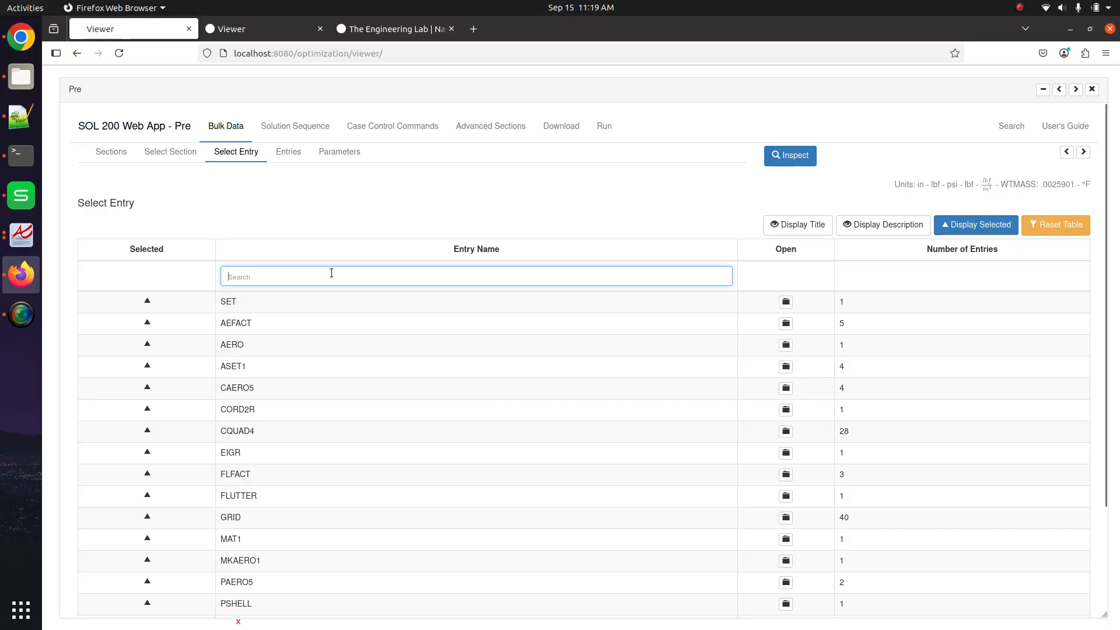
type("pa")
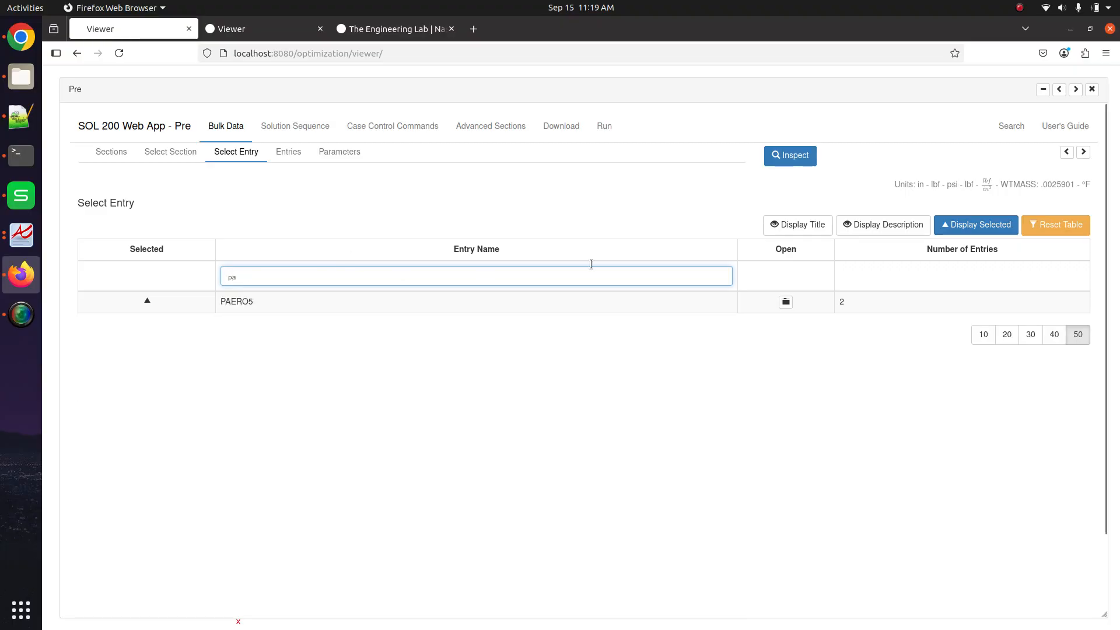
left_click(786, 301)
left_click(1044, 230)
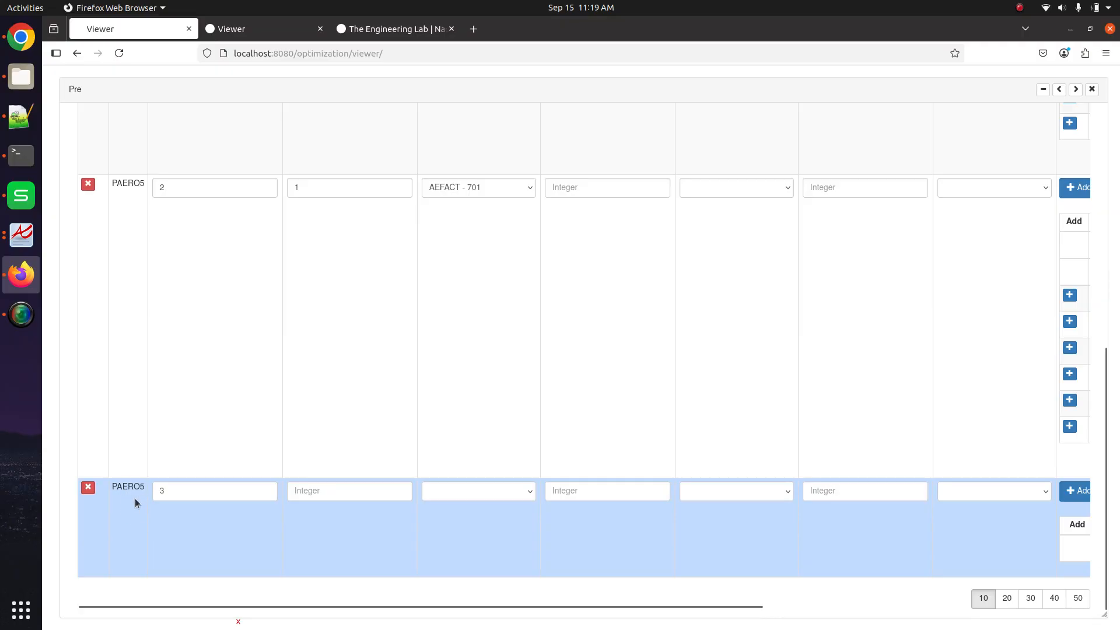
- Filter the bulk data entries by "caer", create a new CAERO5 entry, and set its PID to 3
scroll(137, 478, "up", 10)
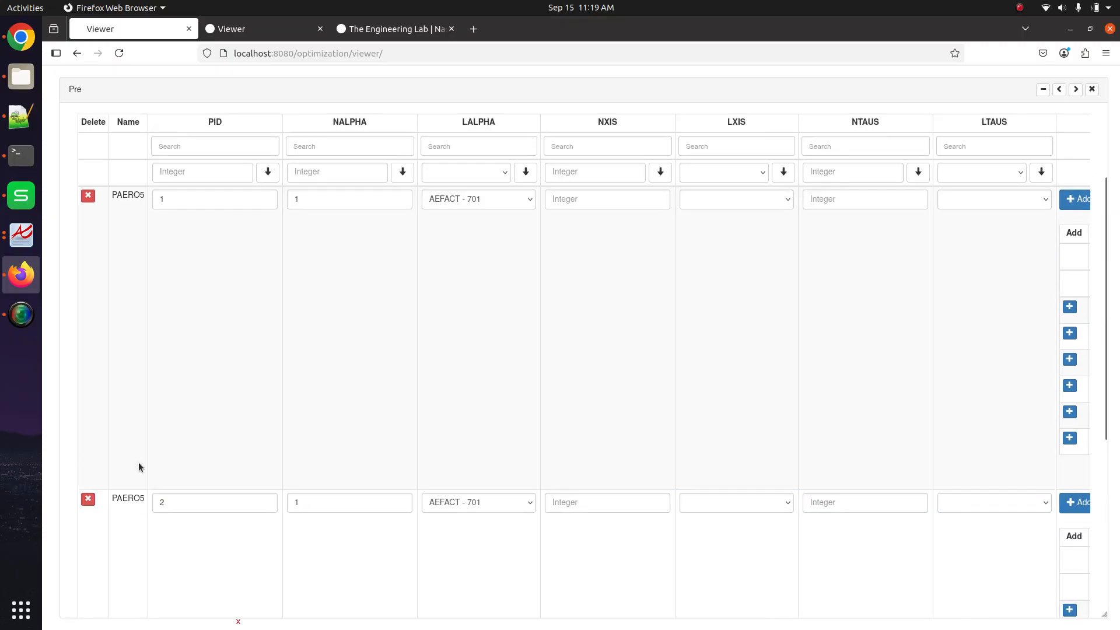
left_click(236, 151)
double_click(458, 275)
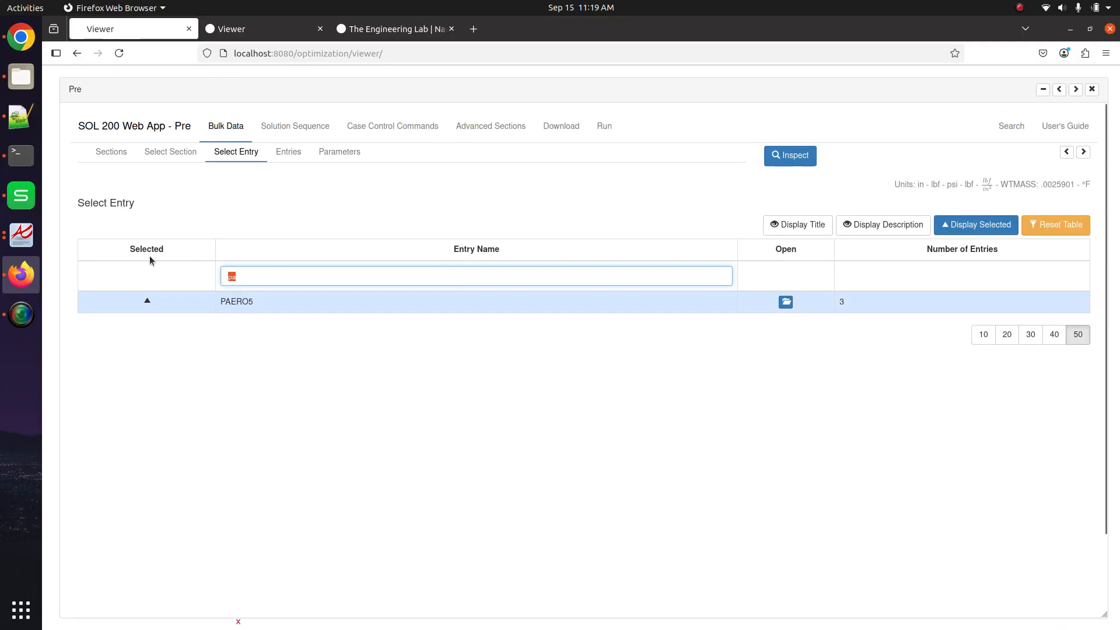
type("caer")
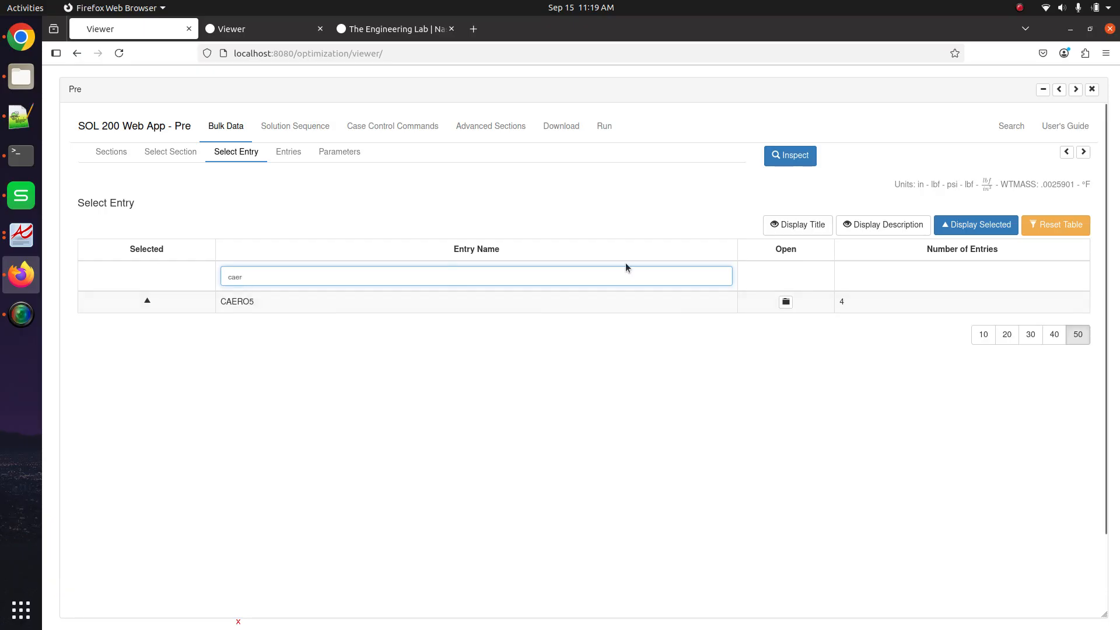
left_click(785, 301)
left_click(1053, 225)
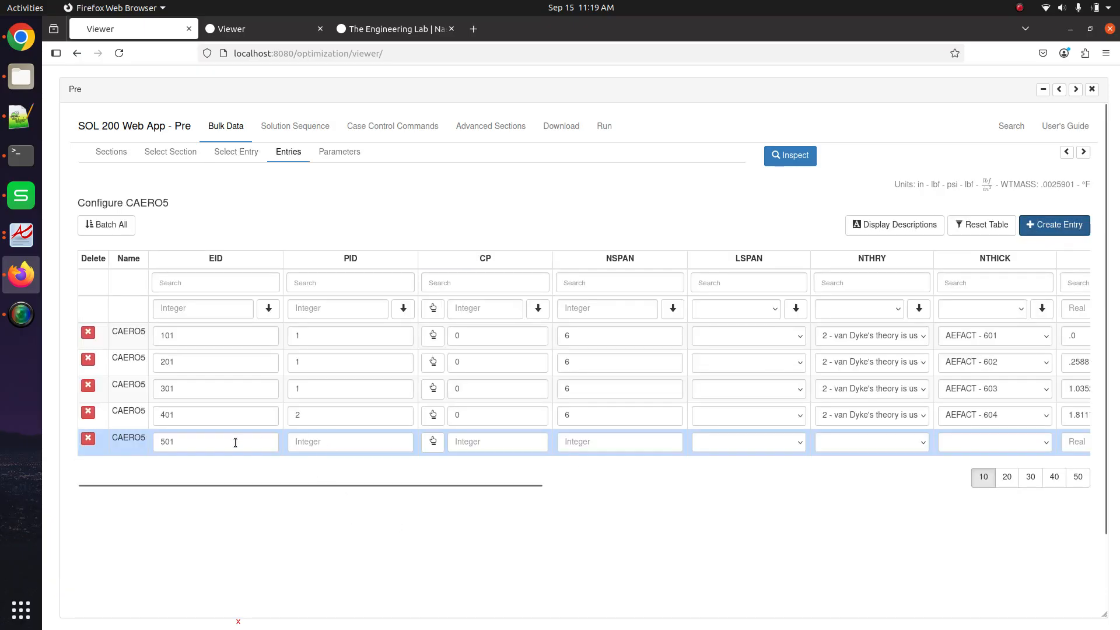
left_click(348, 442)
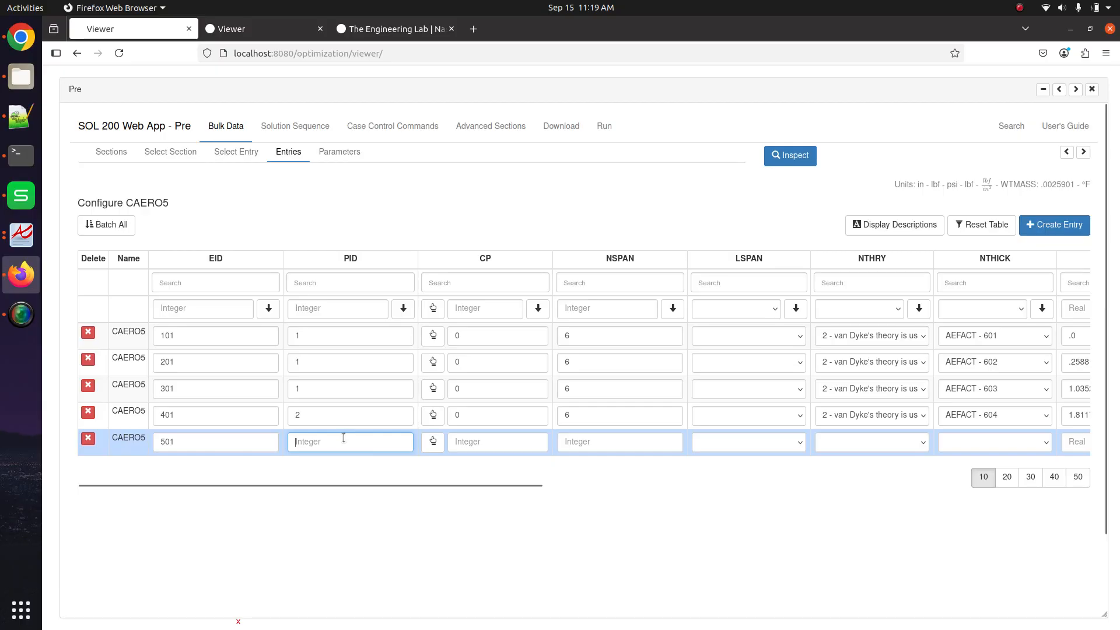
type("3")
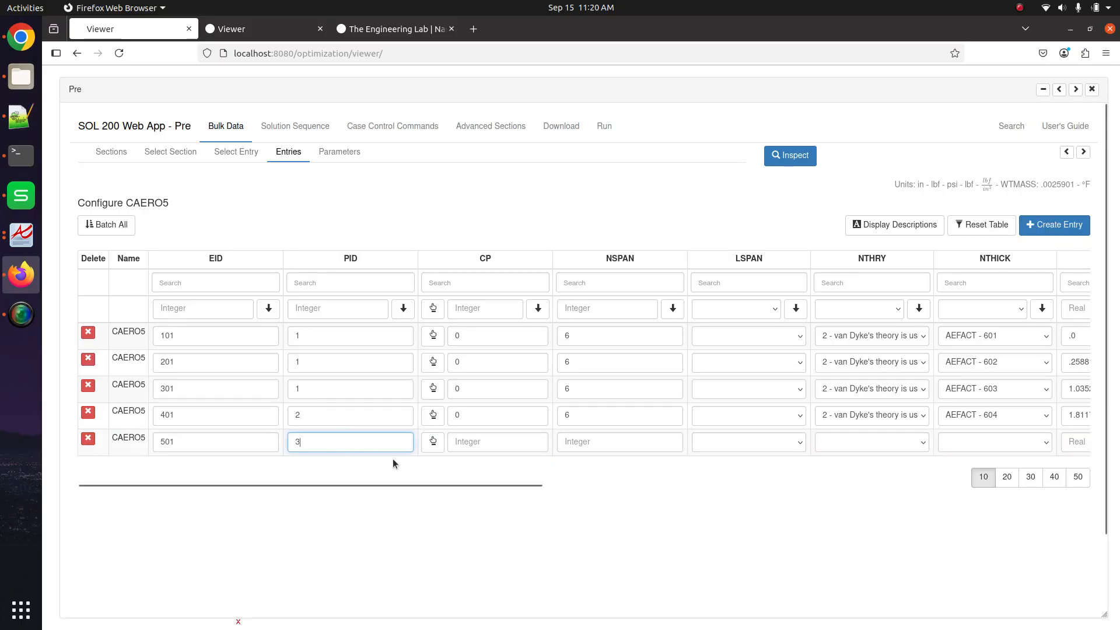
left_click_drag(391, 482, 464, 487)
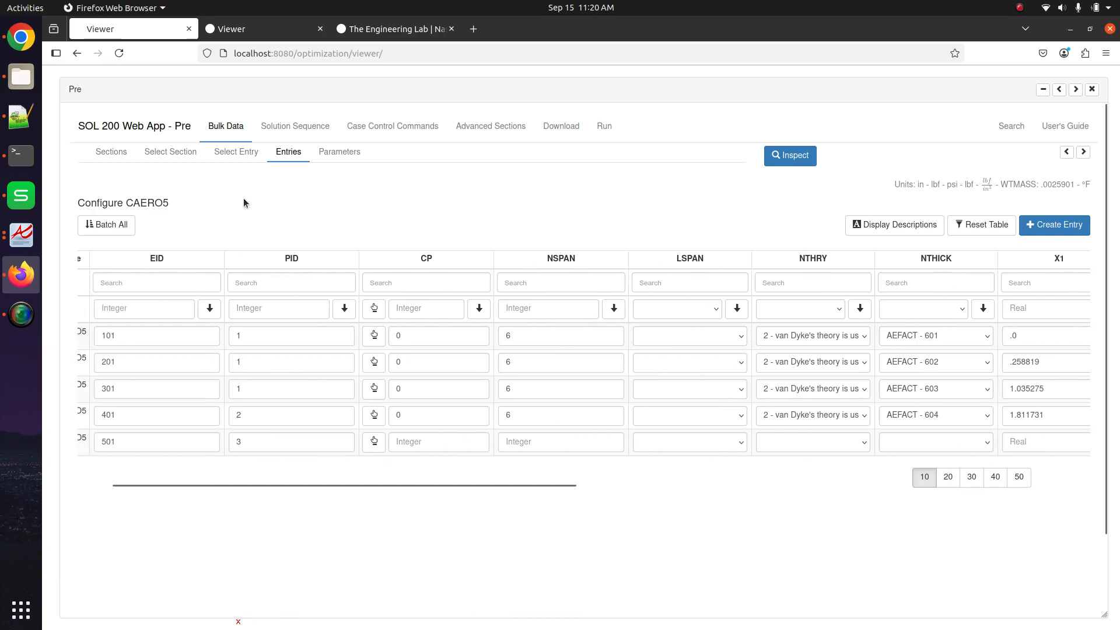
- List only the selected bulk data entries, open PAERO5, and delete the entry with PID 3
left_click(236, 152)
left_click(1002, 225)
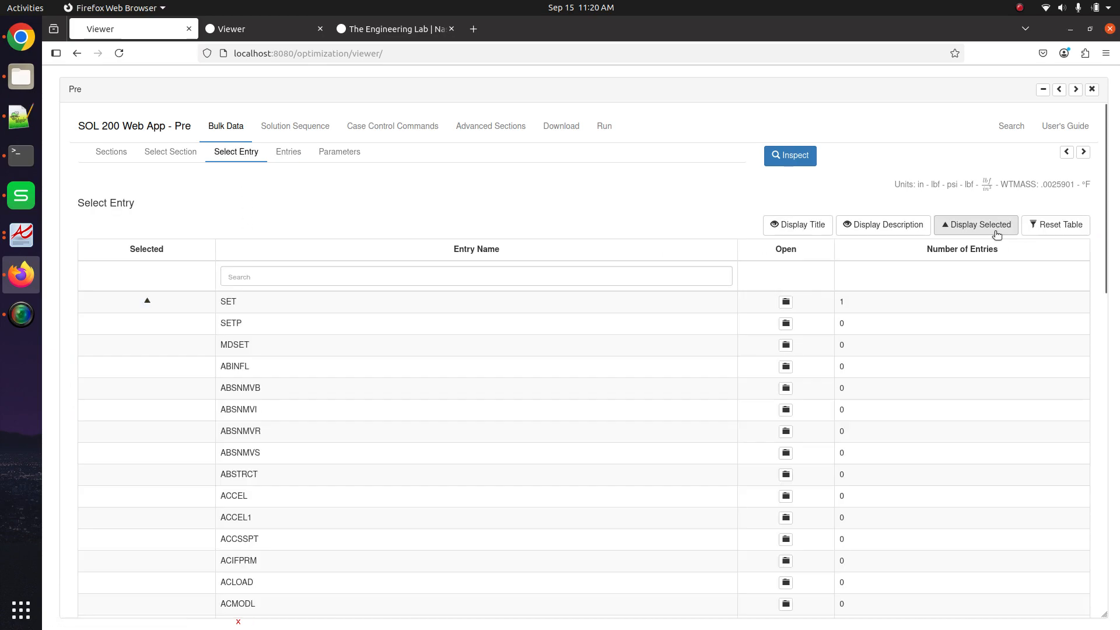
scroll(525, 500, "down", 3)
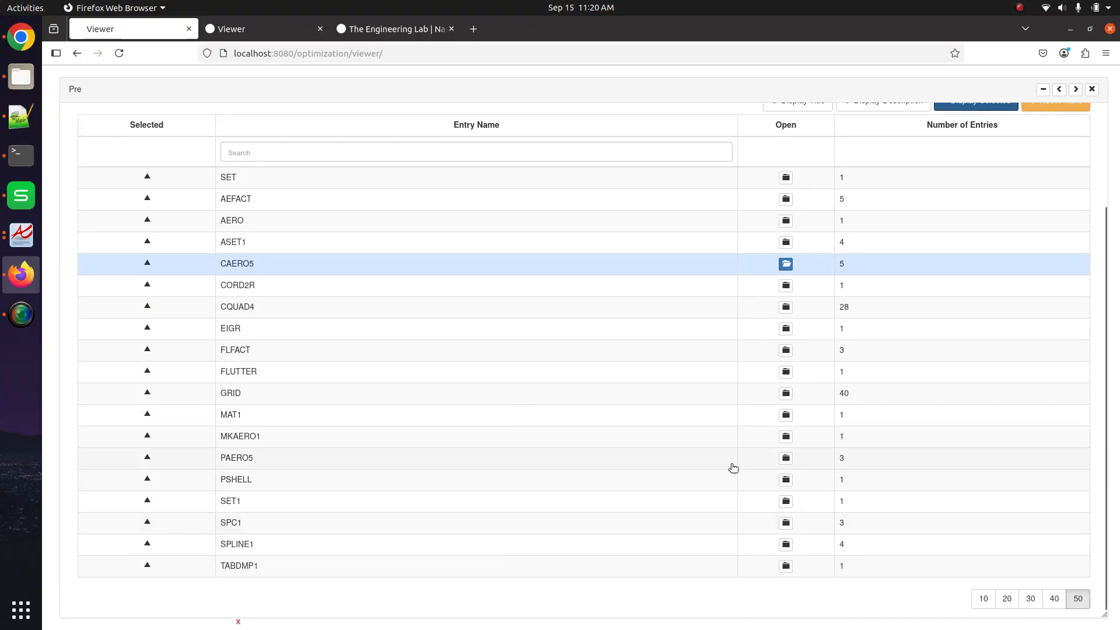
left_click(759, 463)
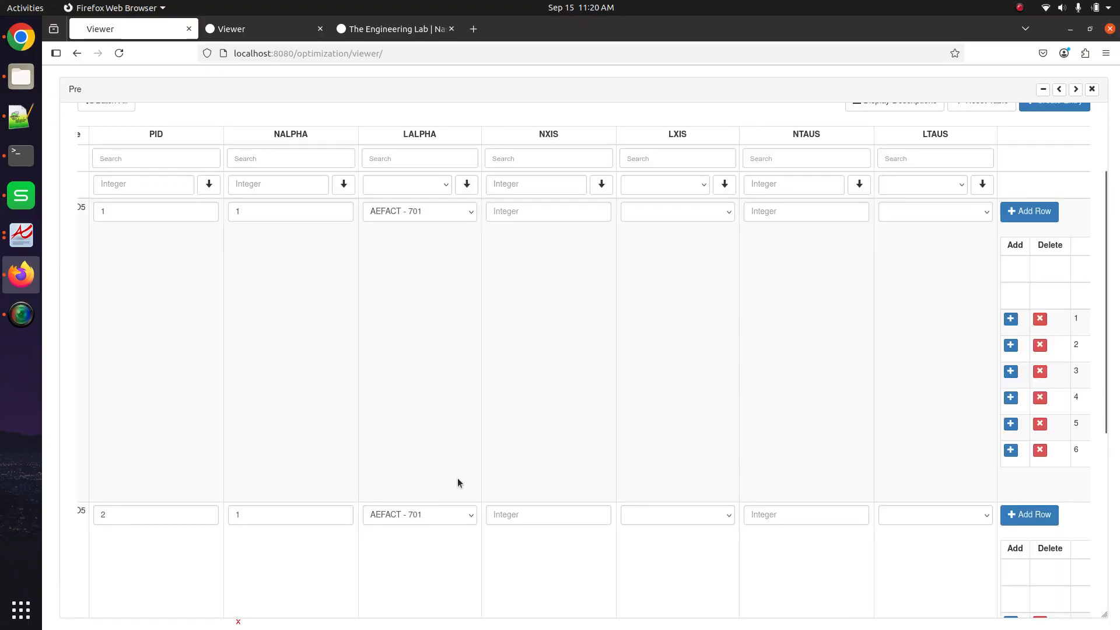
scroll(457, 483, "down", 5)
scroll(408, 482, "left", 2)
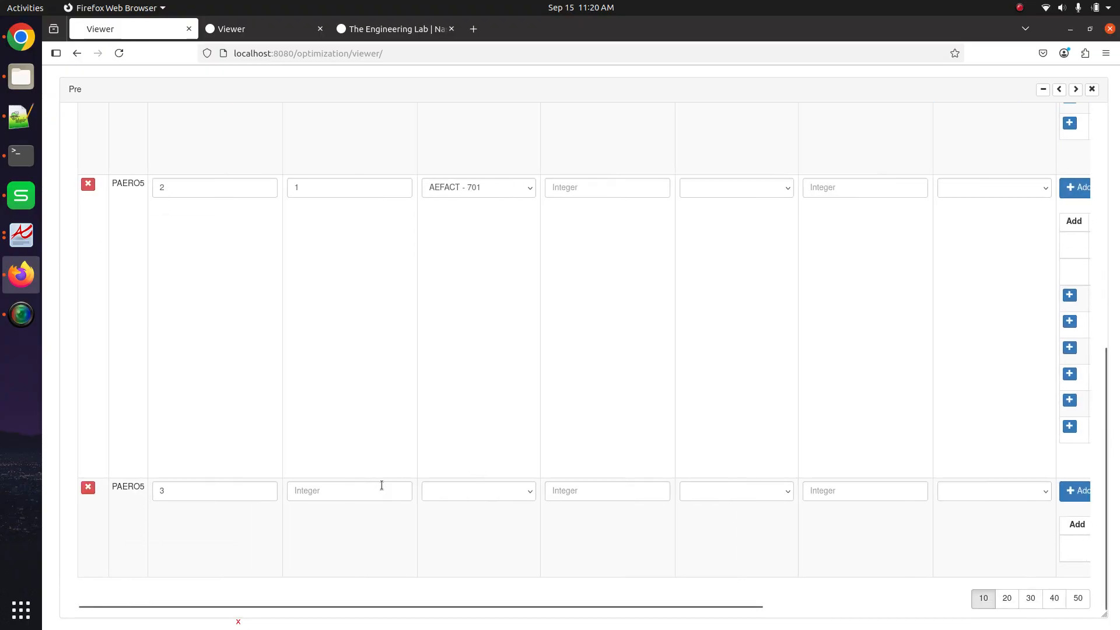
left_click(88, 491)
scroll(146, 502, "up", 8)
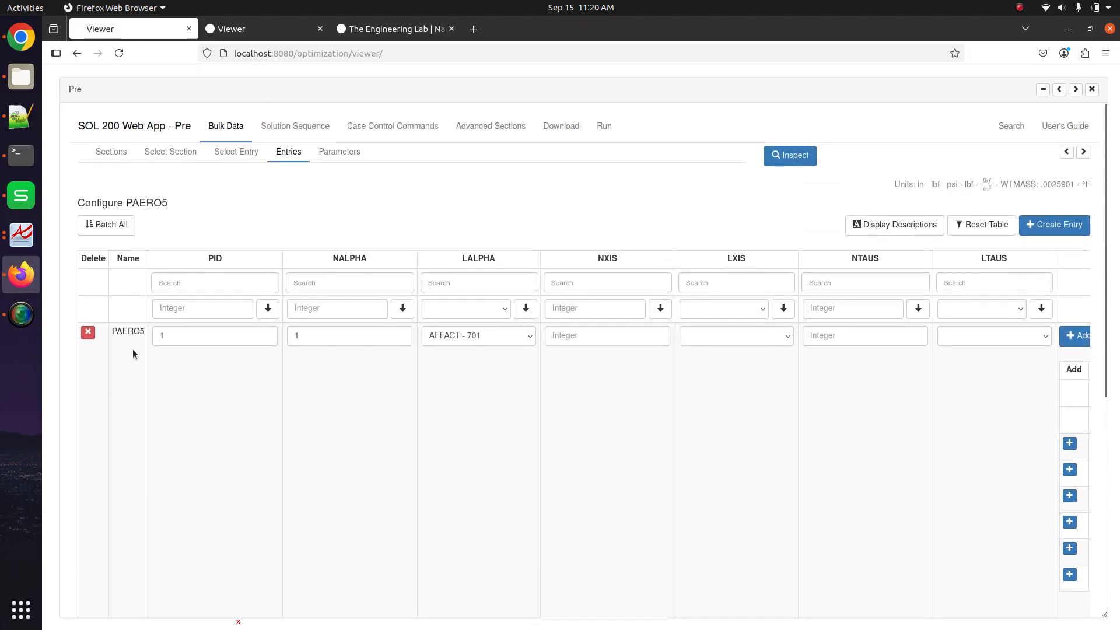
- Display the PAERO5 field descriptions and examine the fields of the first entry through to its CAOCi table
scroll(425, 367, "right", 4)
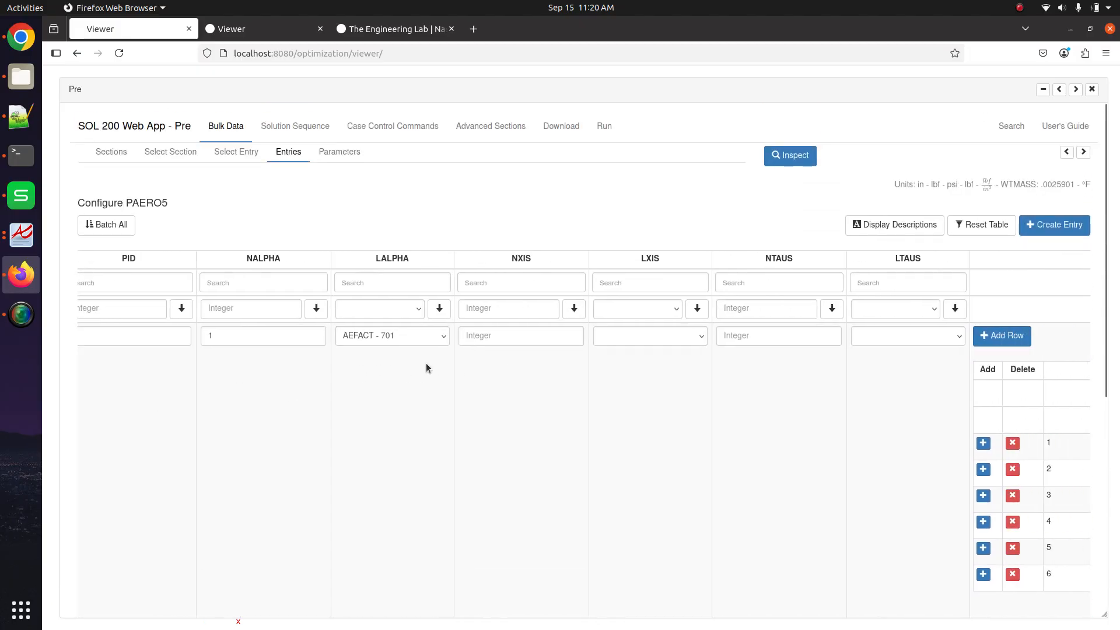
scroll(426, 363, "left", 4)
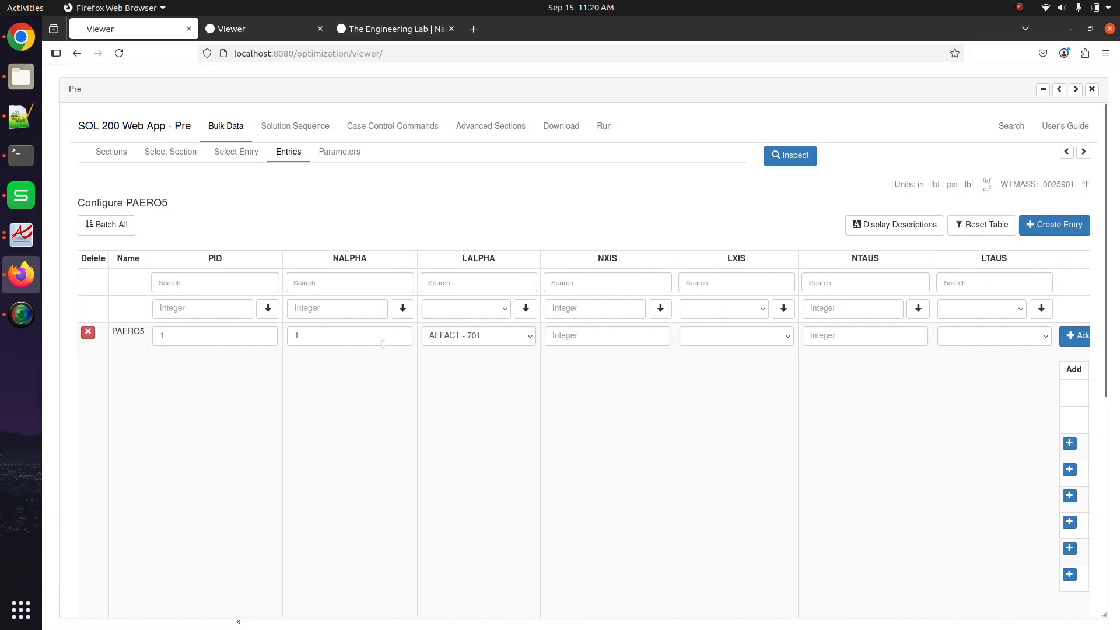
left_click(894, 225)
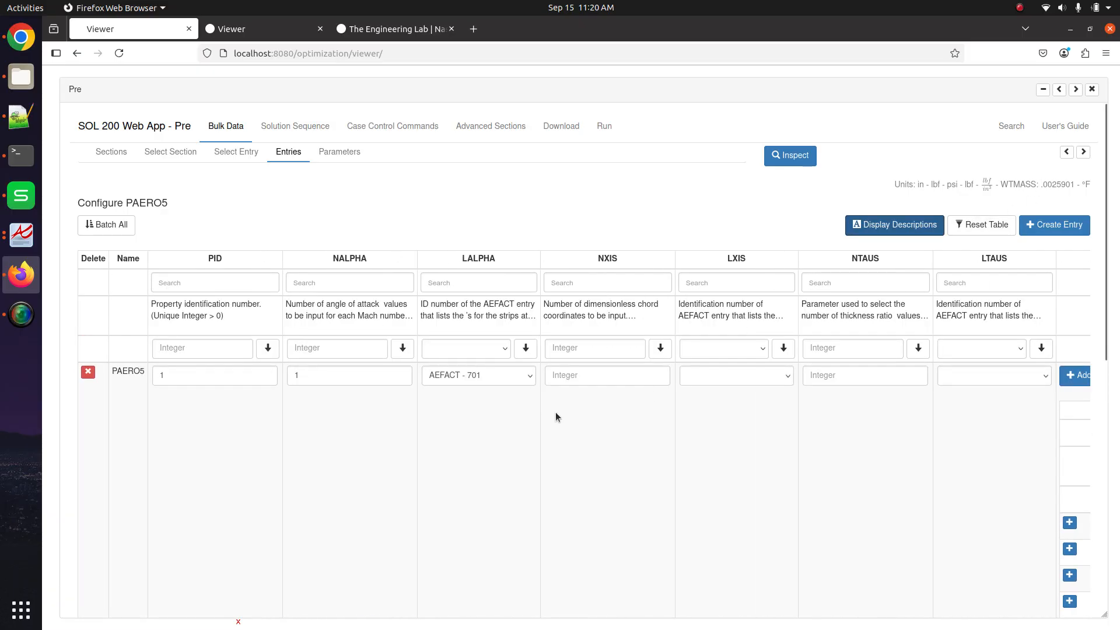
scroll(365, 339, "right", 2)
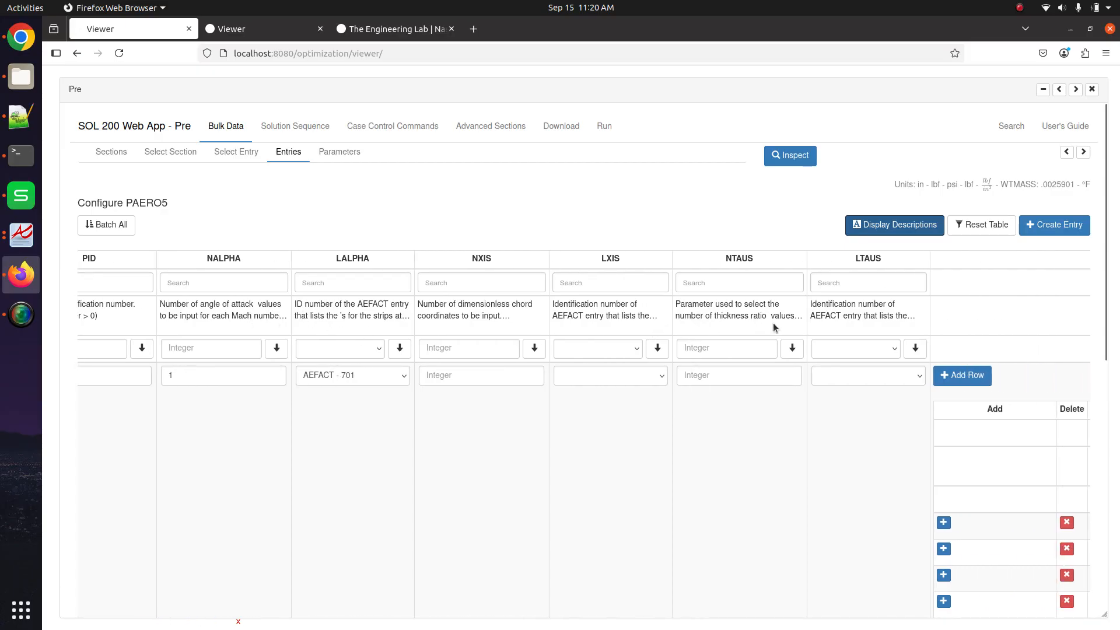
scroll(772, 324, "right", 4)
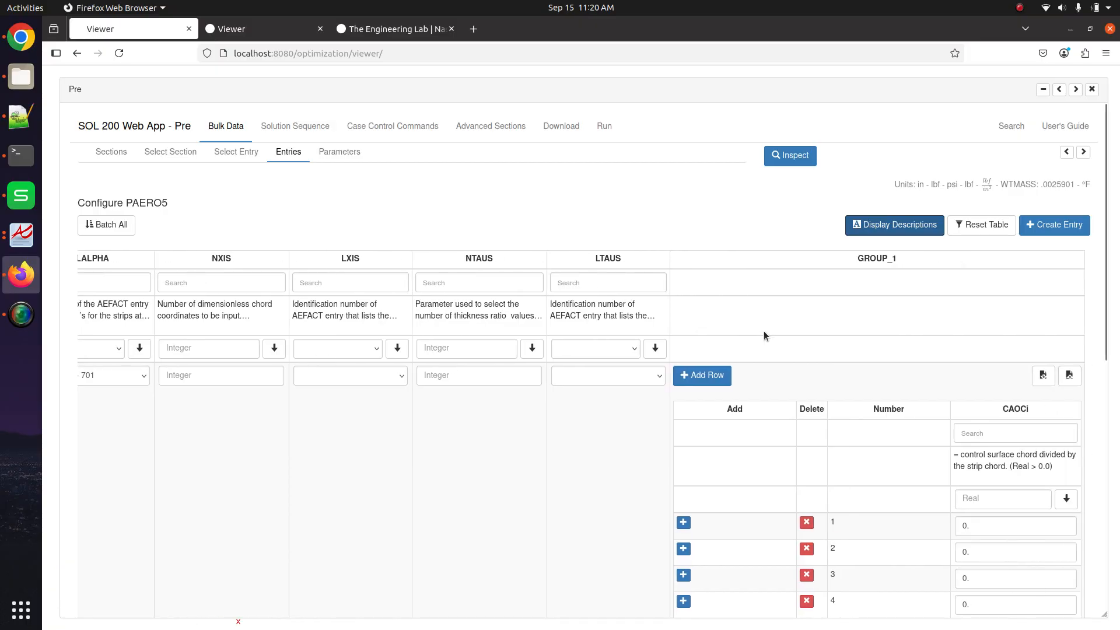
scroll(734, 373, "down", 2)
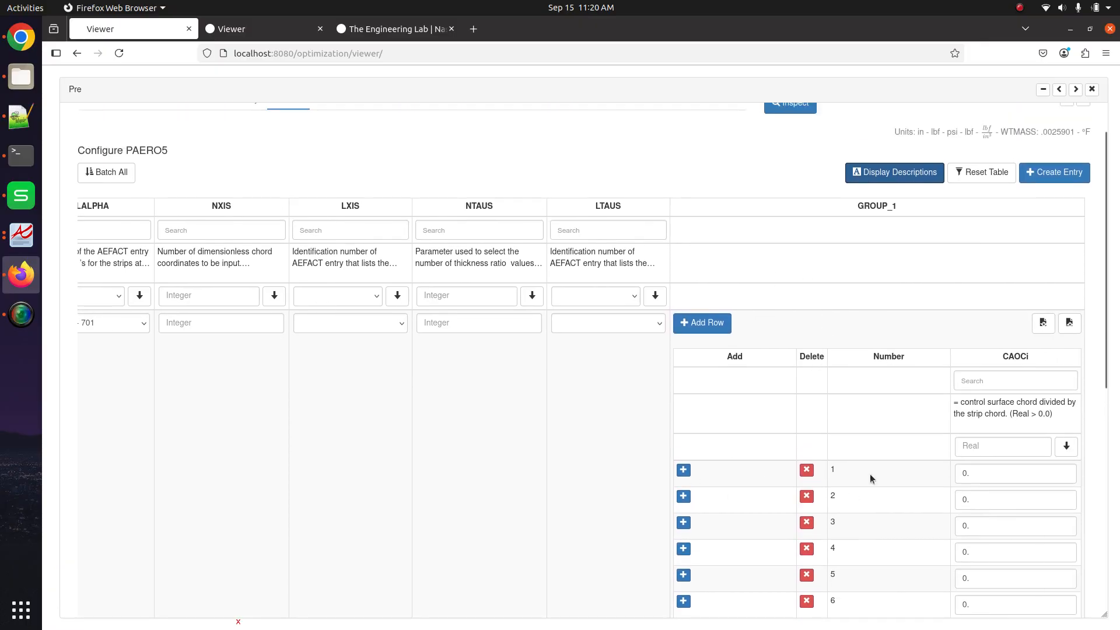
scroll(869, 473, "down", 1)
scroll(867, 454, "up", 1)
scroll(887, 411, "down", 2)
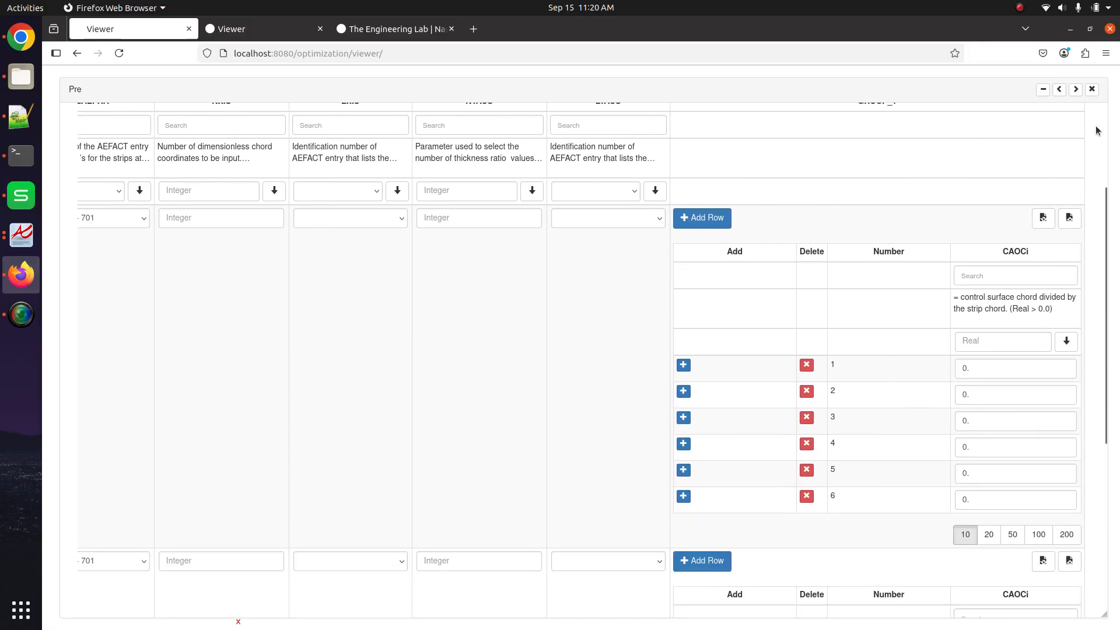
- Dock the preprocessor beside the model so the whole wing shows next to the PAERO5 table
left_click(1076, 90)
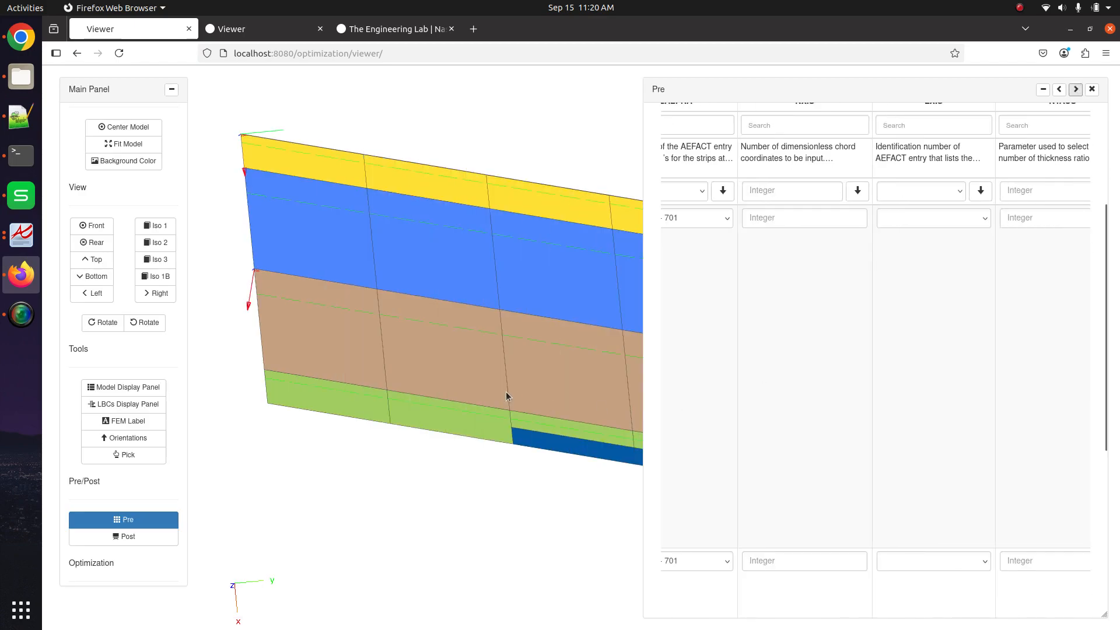
scroll(408, 348, "down", 3)
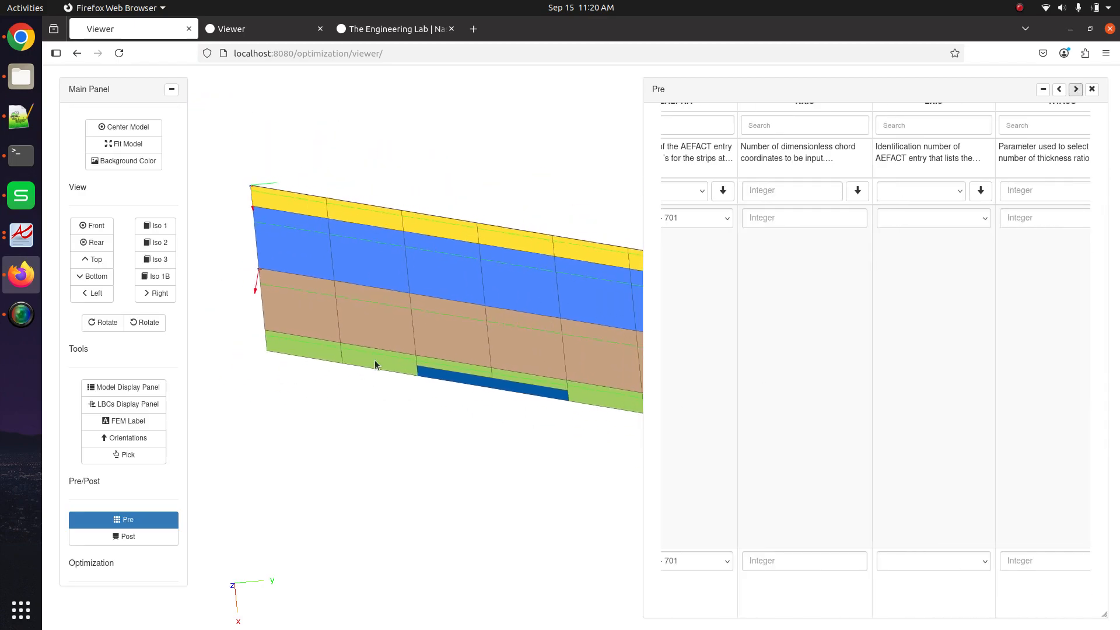
left_click_drag(375, 360, 337, 372)
scroll(337, 372, "down", 4)
left_click_drag(407, 378, 346, 374)
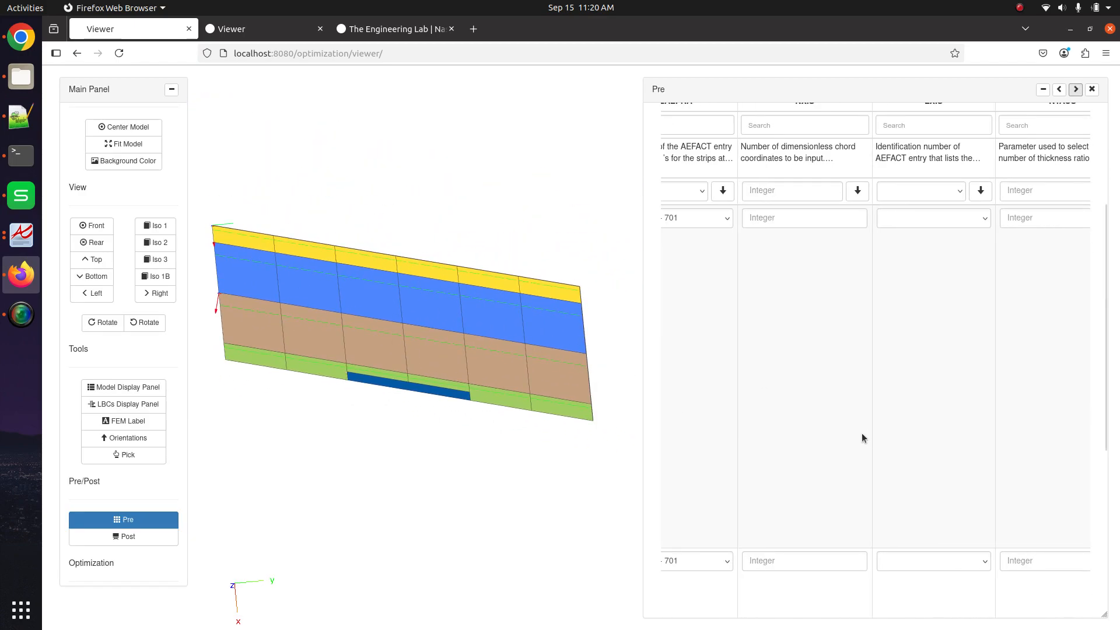
- Compare the CAOCi values of PAERO5 entries 1 and 2 with the control surface on the wing's trailing edge
scroll(859, 429, "right", 10)
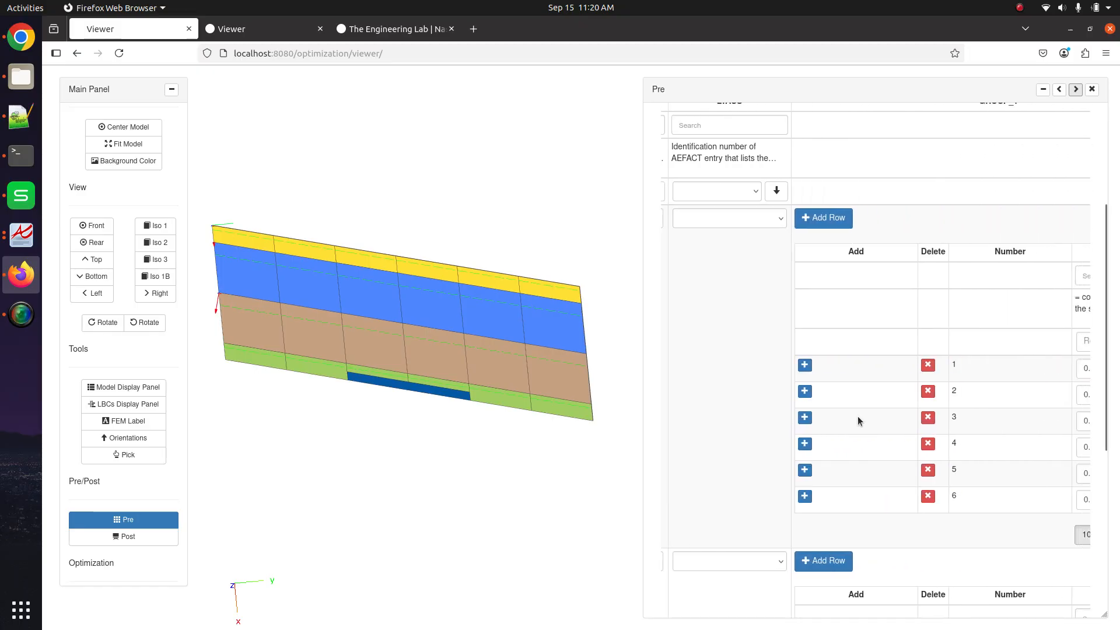
scroll(857, 420, "right", 3)
scroll(856, 418, "down", 5)
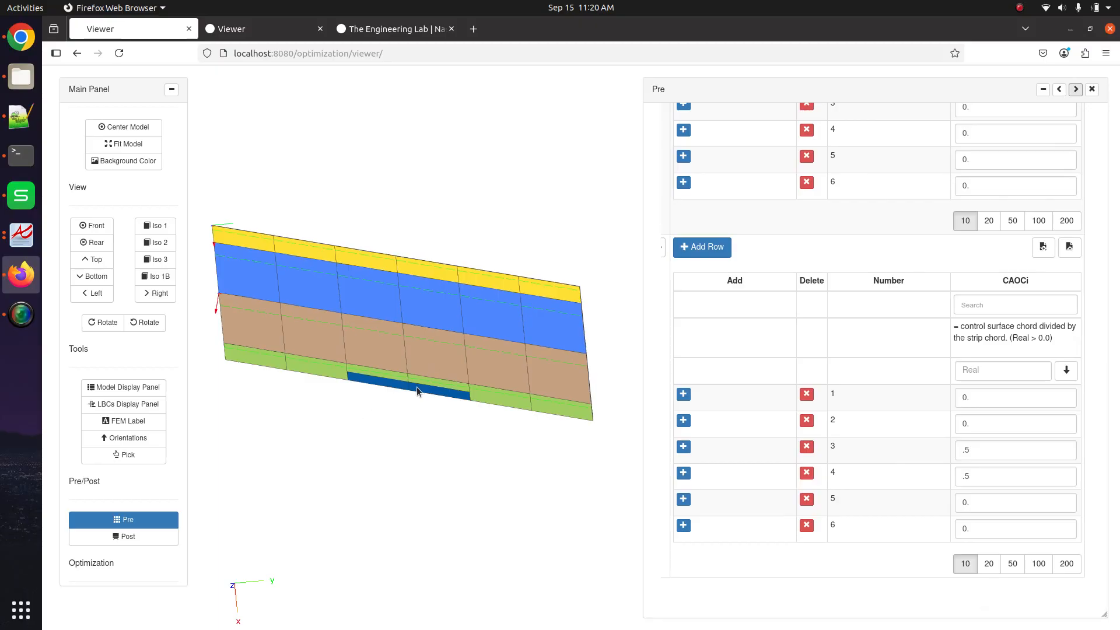
left_click_drag(434, 387, 456, 384)
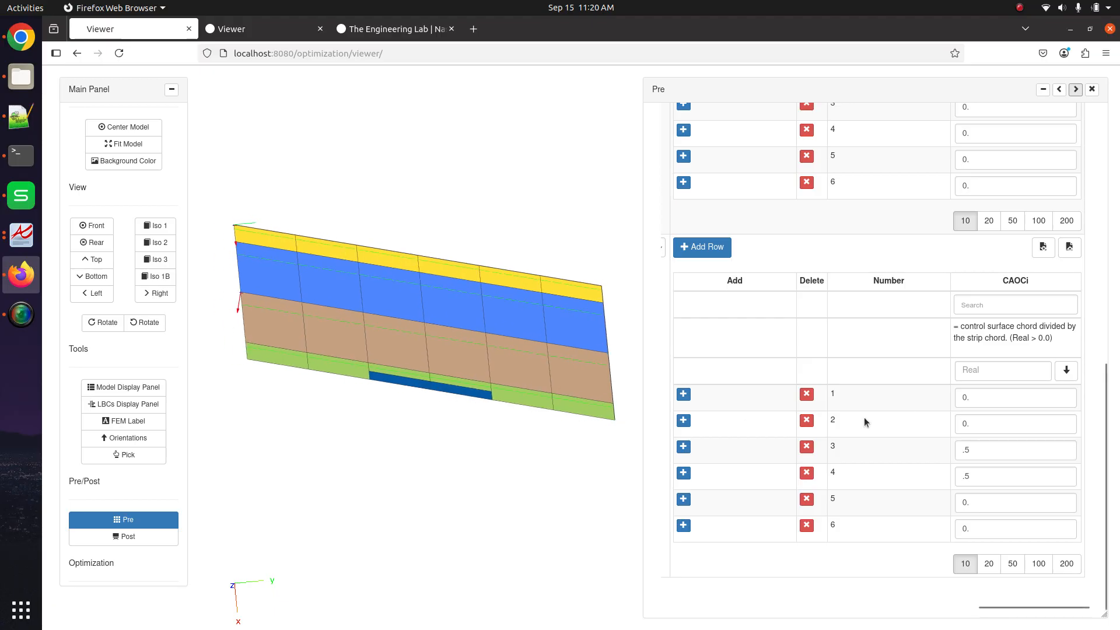
scroll(863, 418, "up", 5)
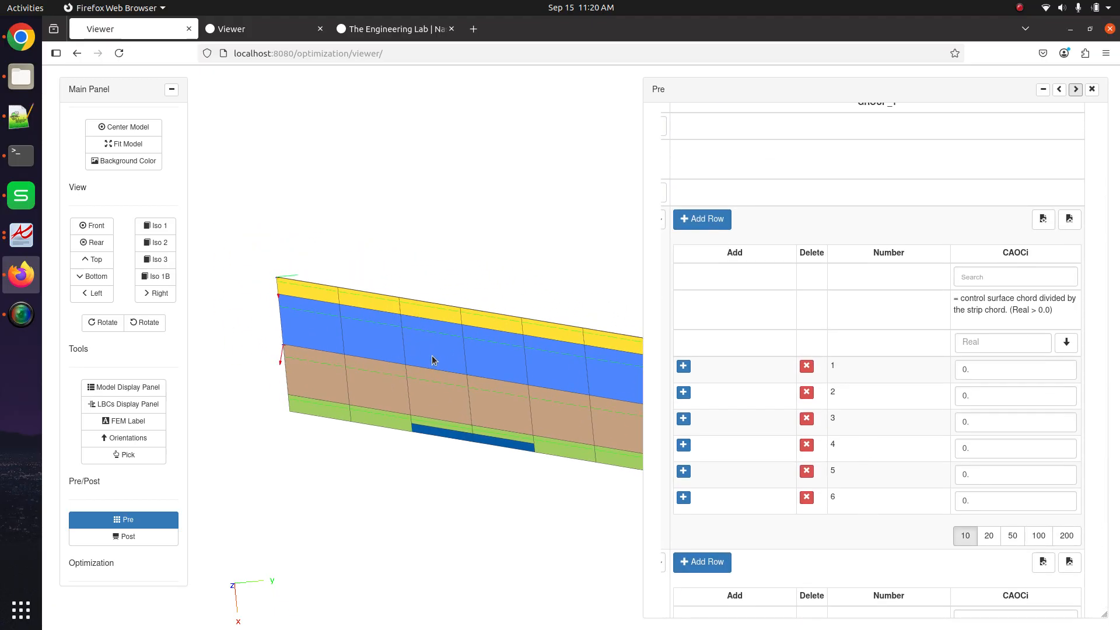
scroll(894, 488, "down", 5)
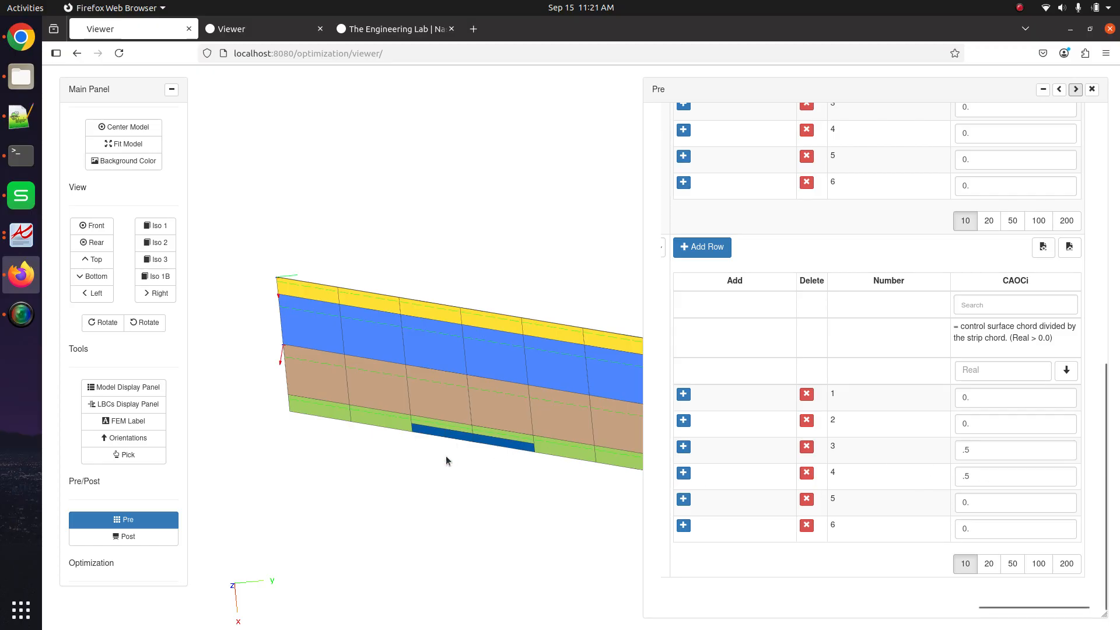
scroll(853, 375, "up", 6)
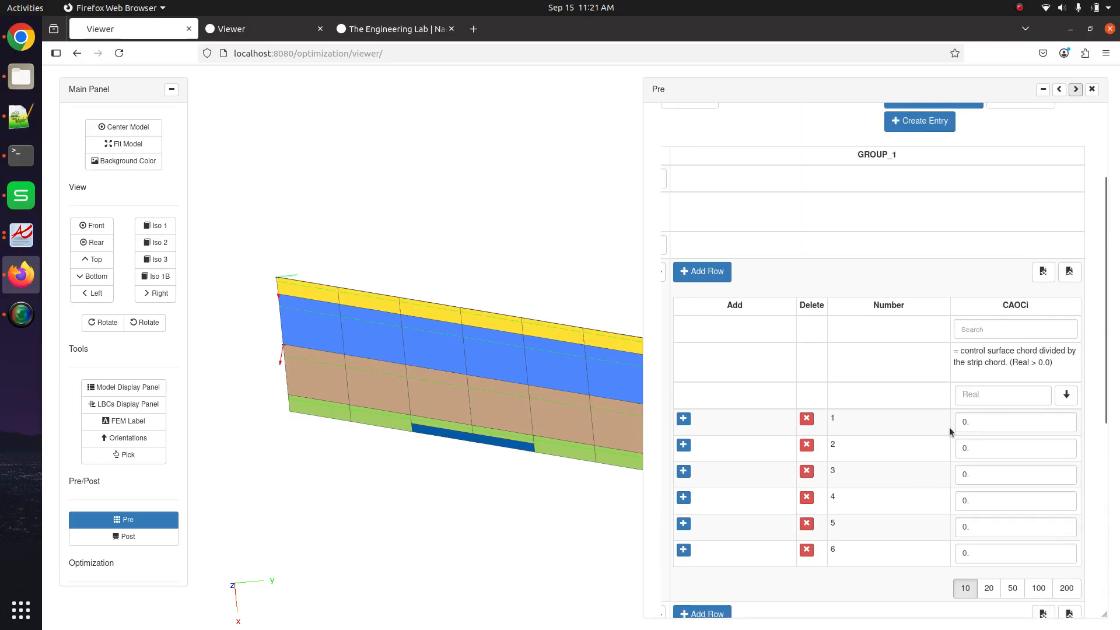
left_click(975, 424)
left_click(981, 450)
left_click(975, 476)
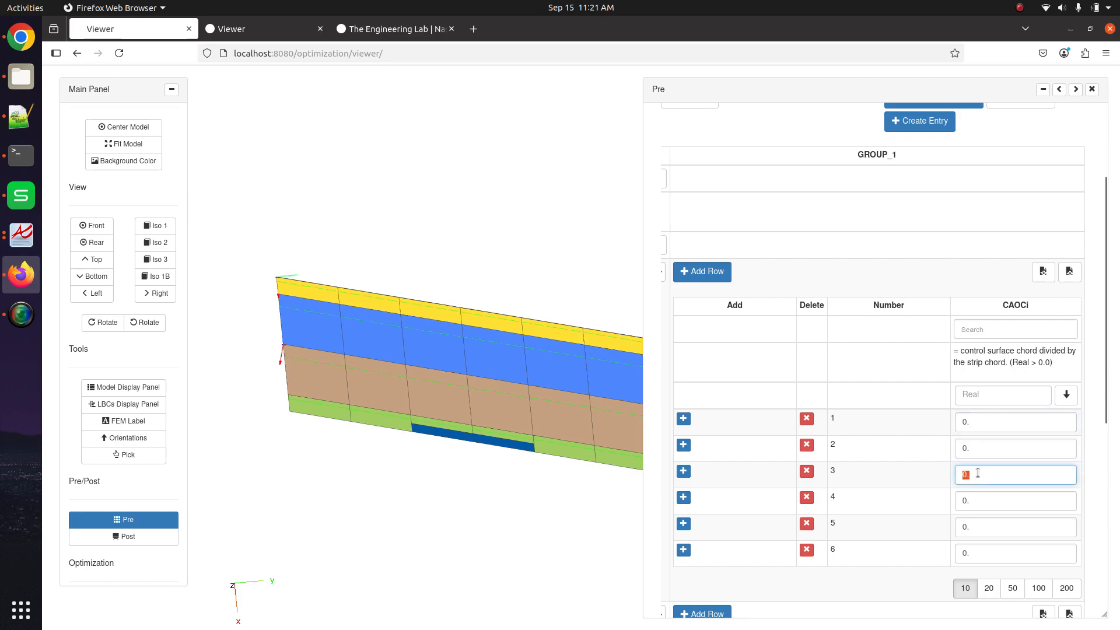
scroll(973, 479, "down", 6)
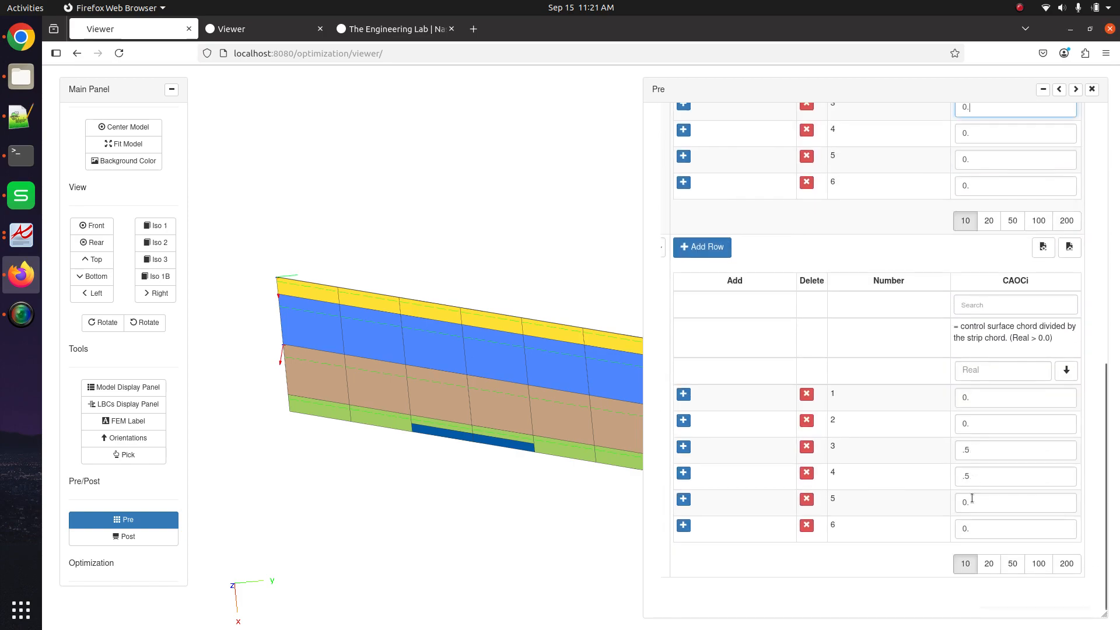
left_click(963, 450)
left_click(968, 476)
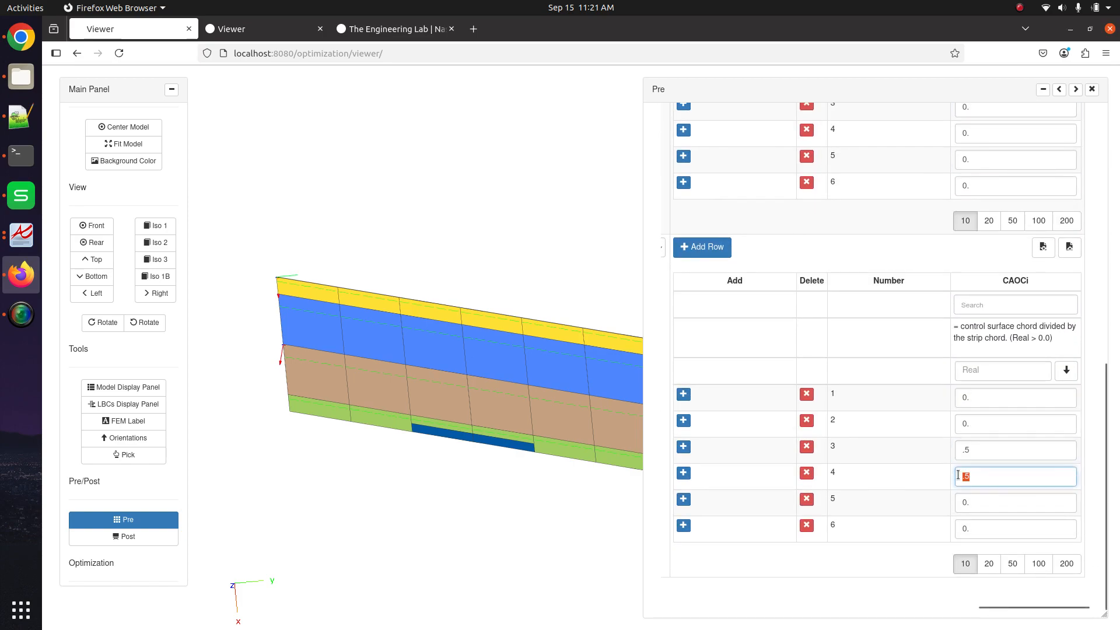
- Set CAOCi number 5 of PAERO5 entry 2 to 0.3
left_click(983, 502)
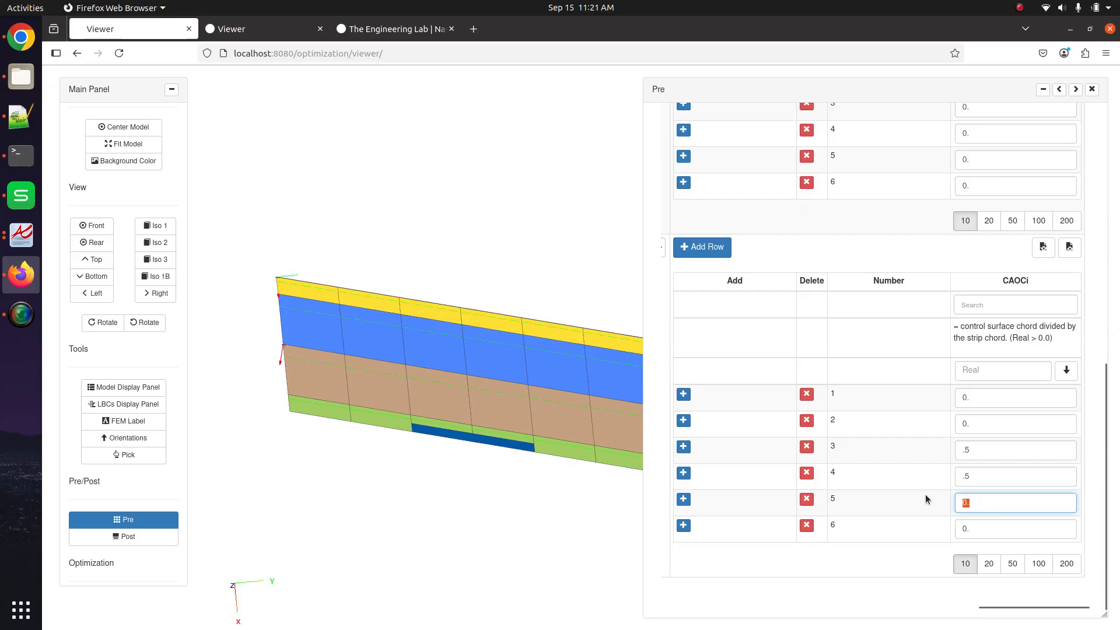
type("0.3")
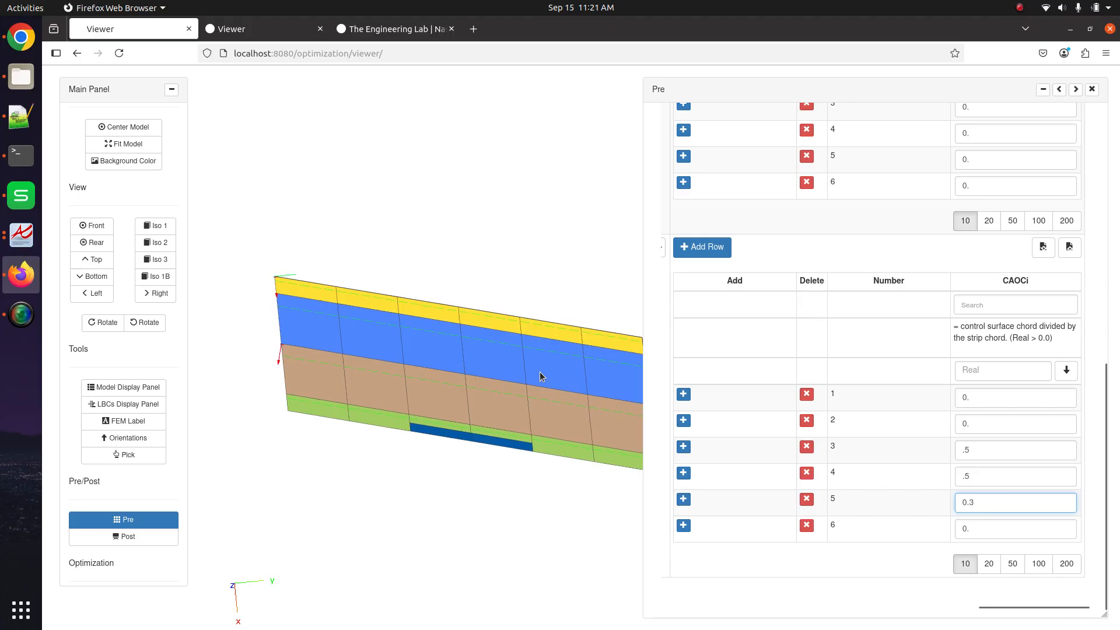
left_click_drag(539, 372, 500, 344)
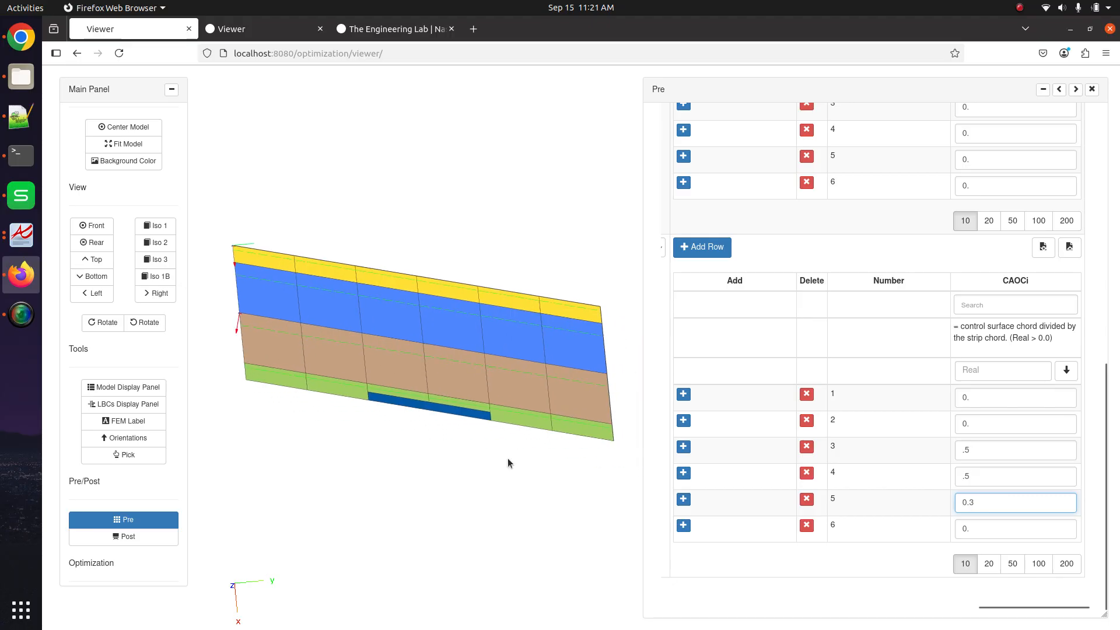
left_click_drag(502, 425, 526, 388)
scroll(526, 387, "up", 10)
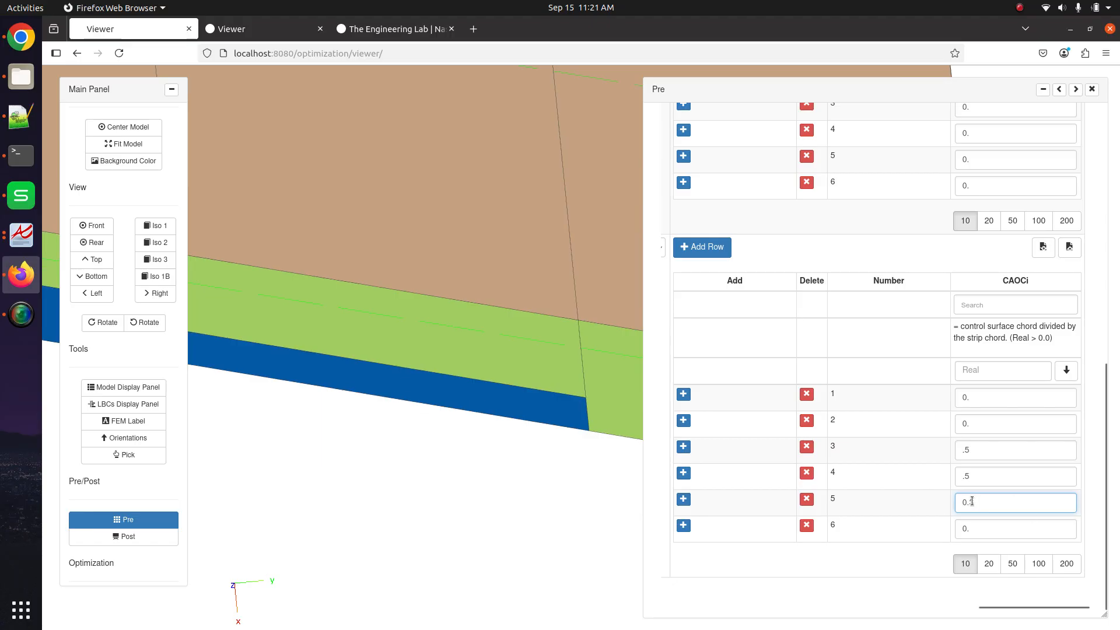
- Try different values for CAOCi number 5 of PAERO5 entry 2, ending with 0.5, and inspect the control surface
type("3")
type("1")
left_click_drag(356, 386, 524, 413)
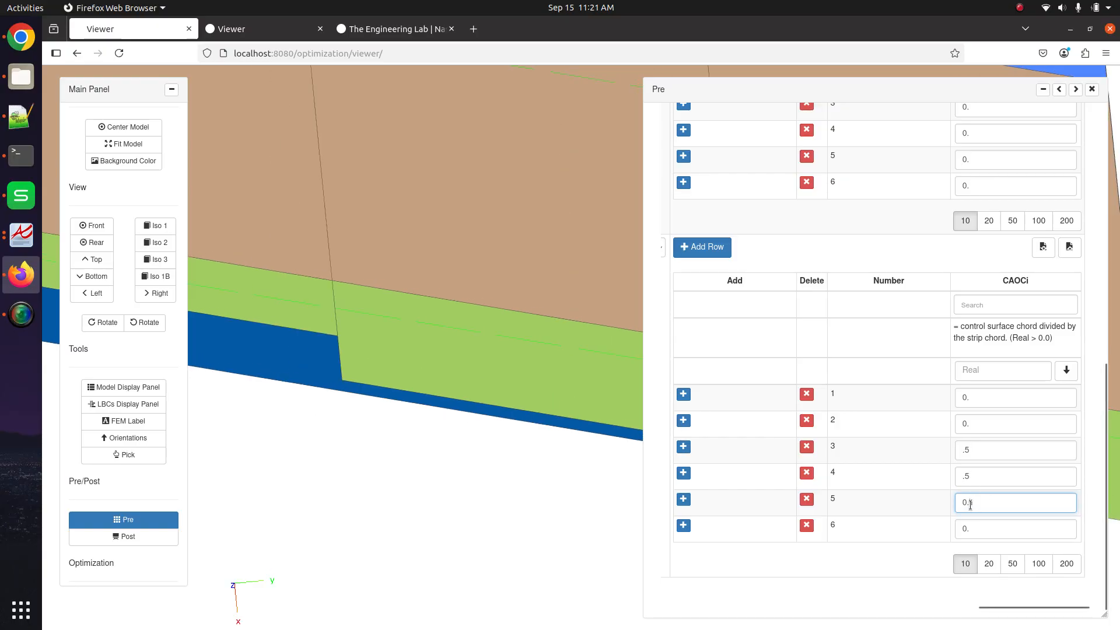
key("BackSpace")
type("5")
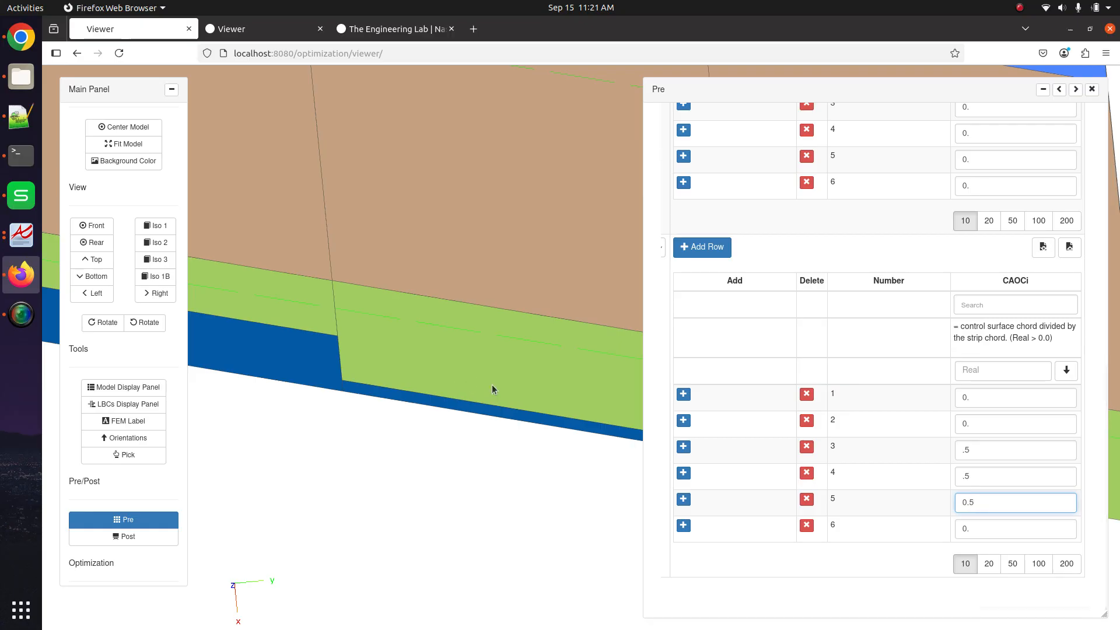
scroll(474, 373, "down", 5)
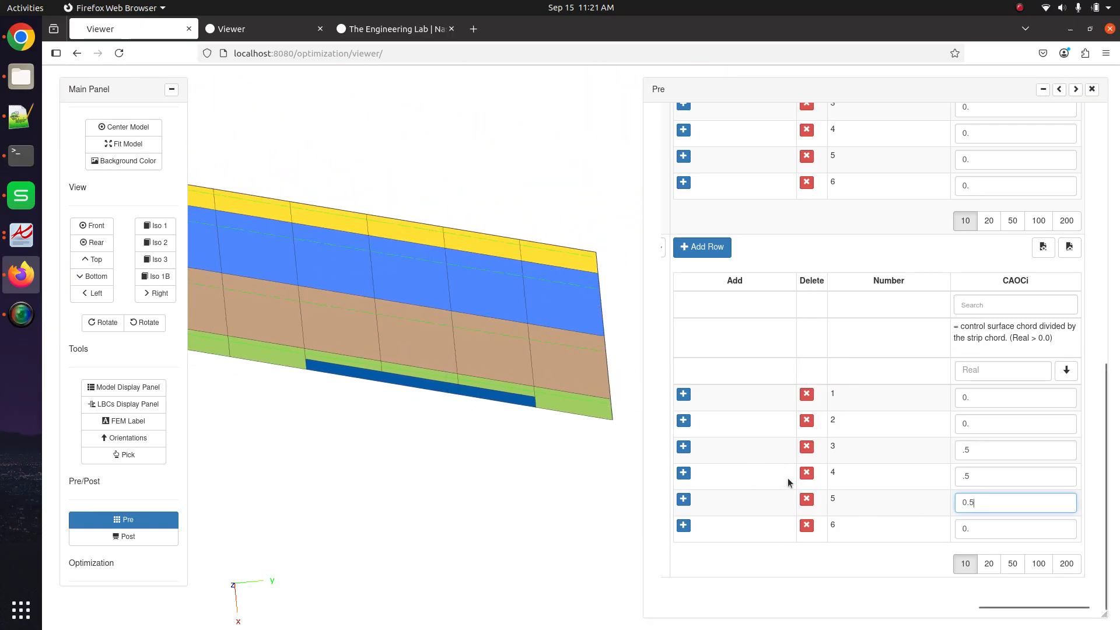
- Append four empty CAOCi rows, numbers 7 to 10, to PAERO5 entry 2
left_click(683, 526)
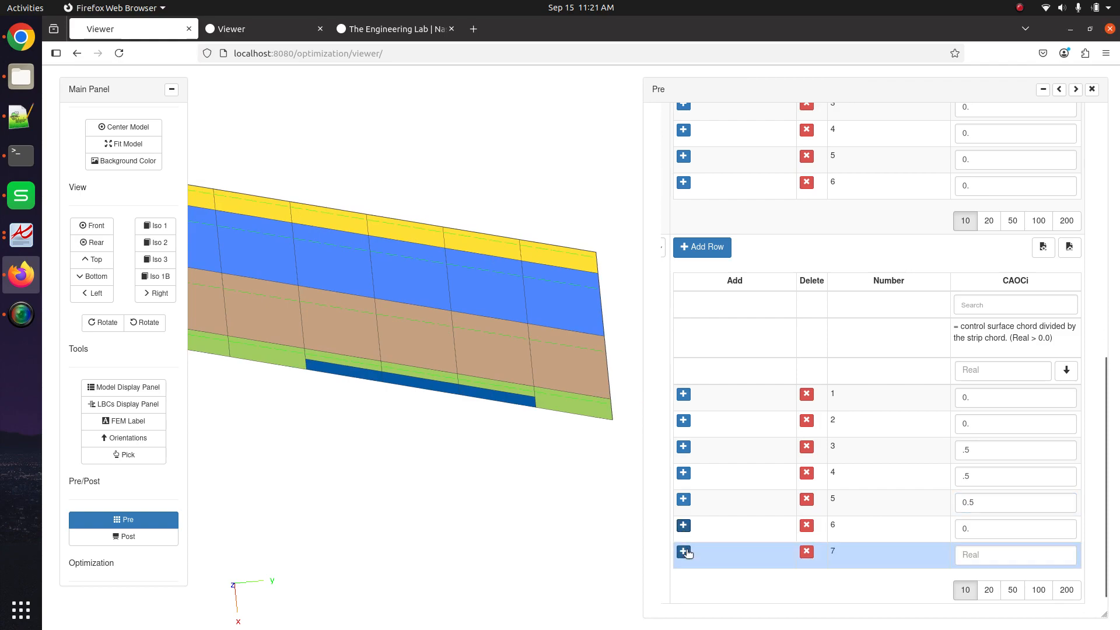
left_click(683, 551)
scroll(684, 537, "down", 2)
left_click(683, 529)
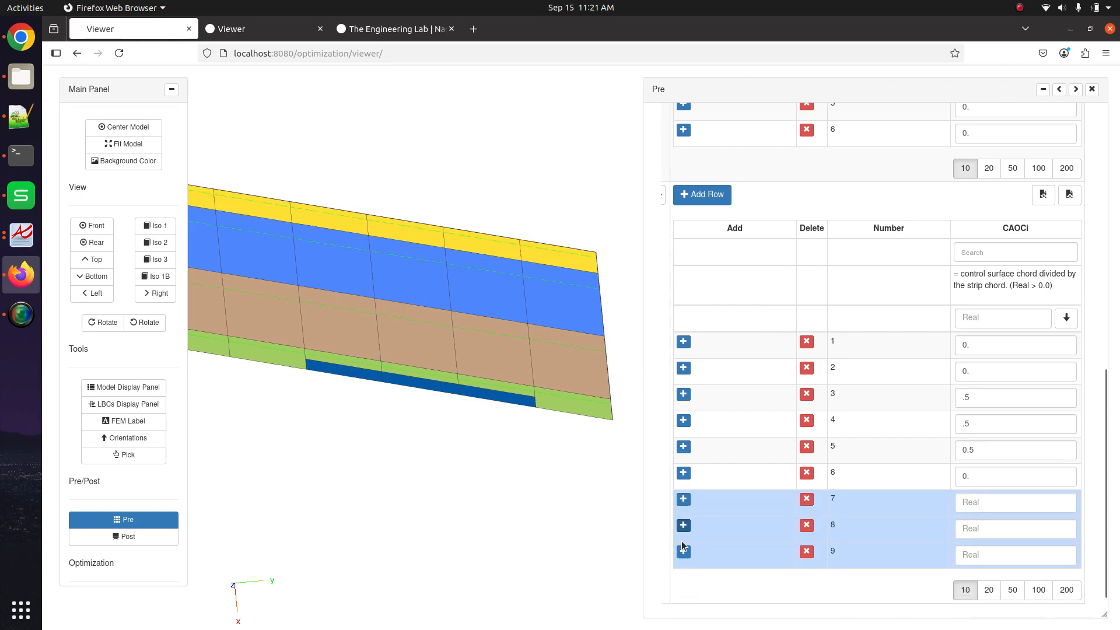
left_click(707, 196)
scroll(742, 408, "down", 2)
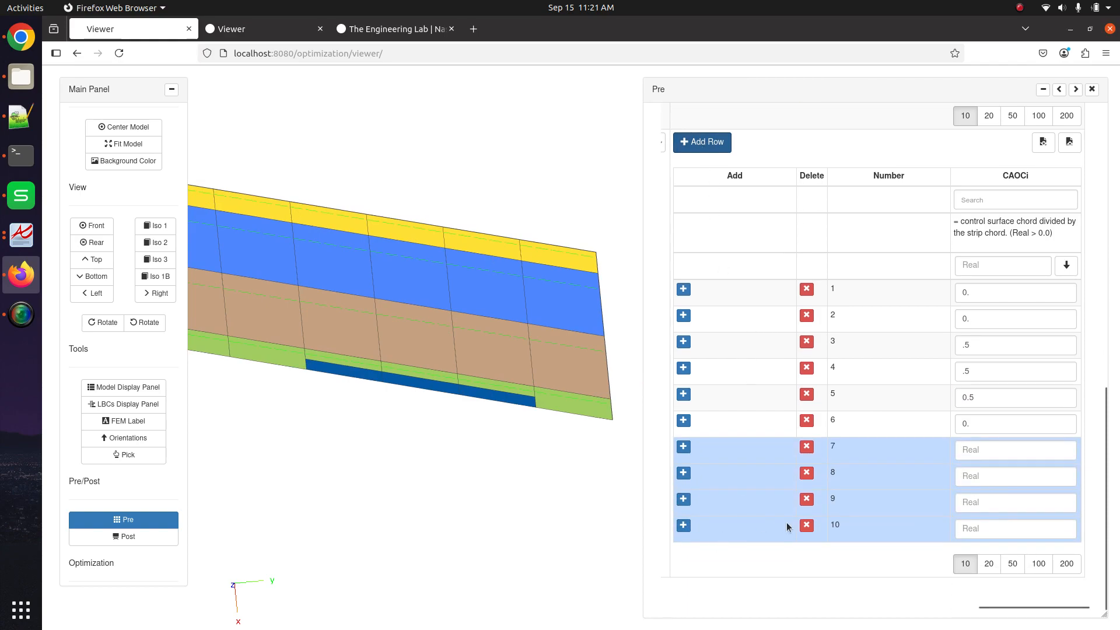
- Delete the four empty CAOCi rows at the end of PAERO5 entry 2
left_click(807, 525)
left_click(807, 525)
left_click(806, 525)
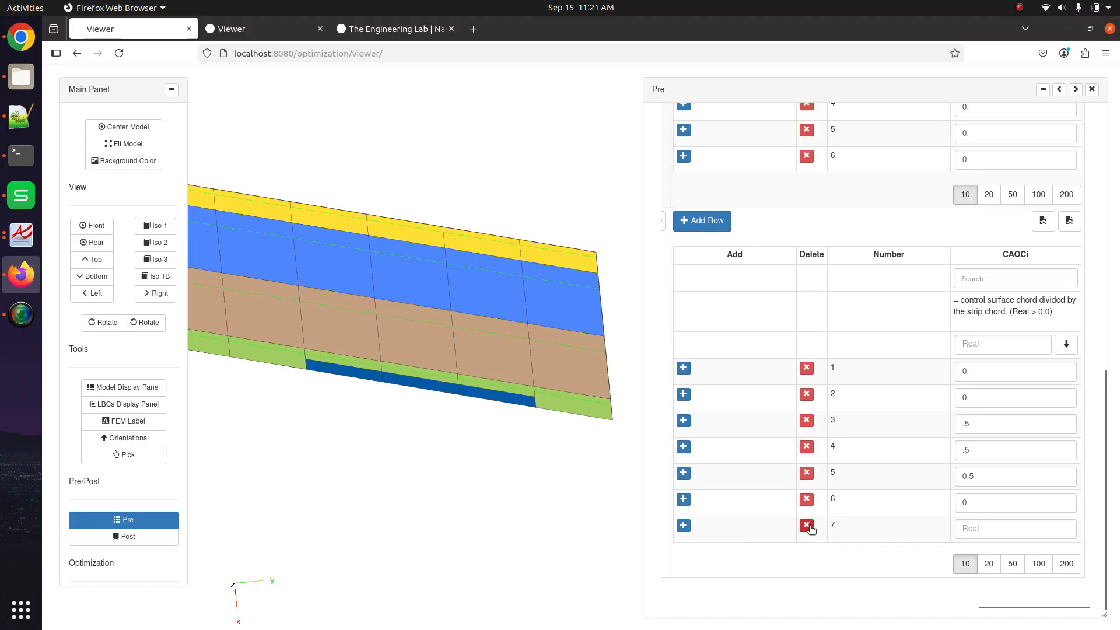
left_click(807, 525)
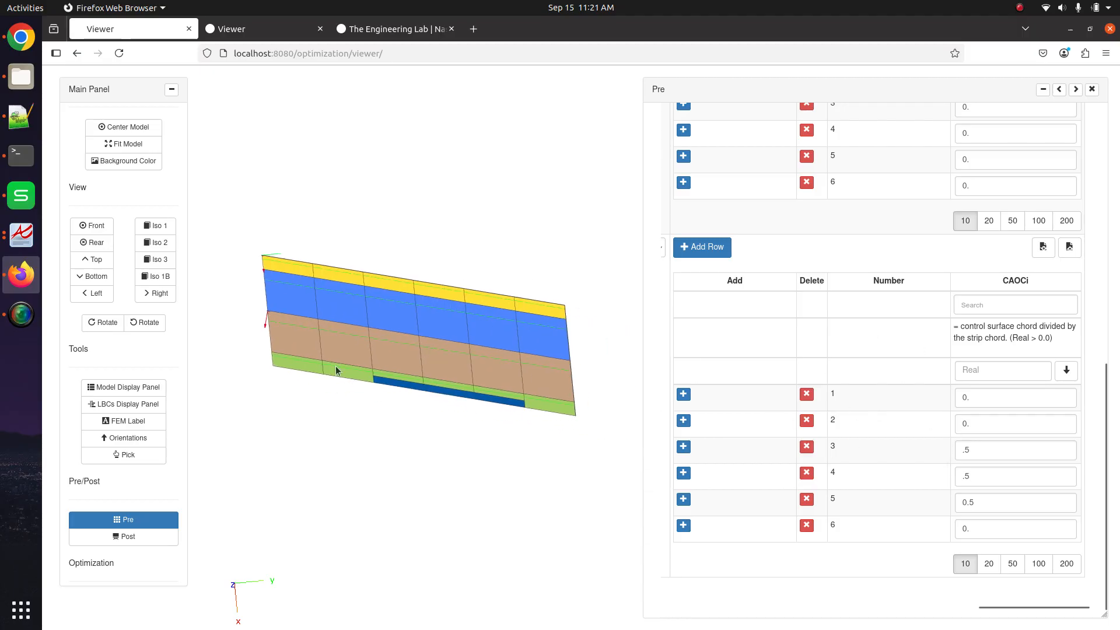
- Expand the preprocessor to full width and display the BDF output beside the PAERO5 table
left_click(1058, 91)
scroll(1056, 198, "up", 10)
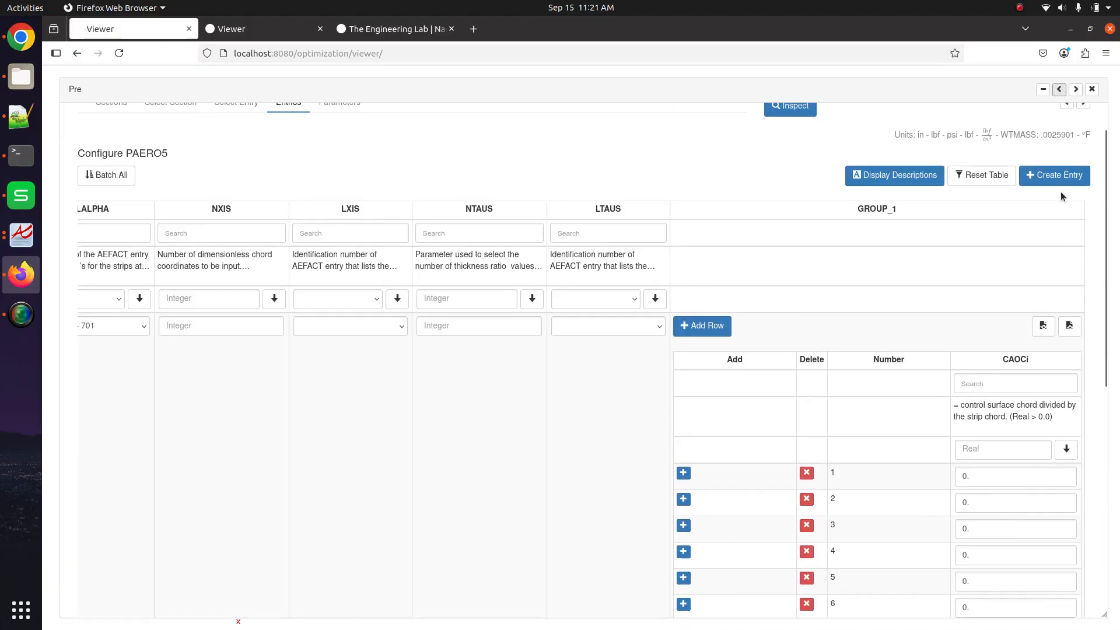
left_click(1070, 153)
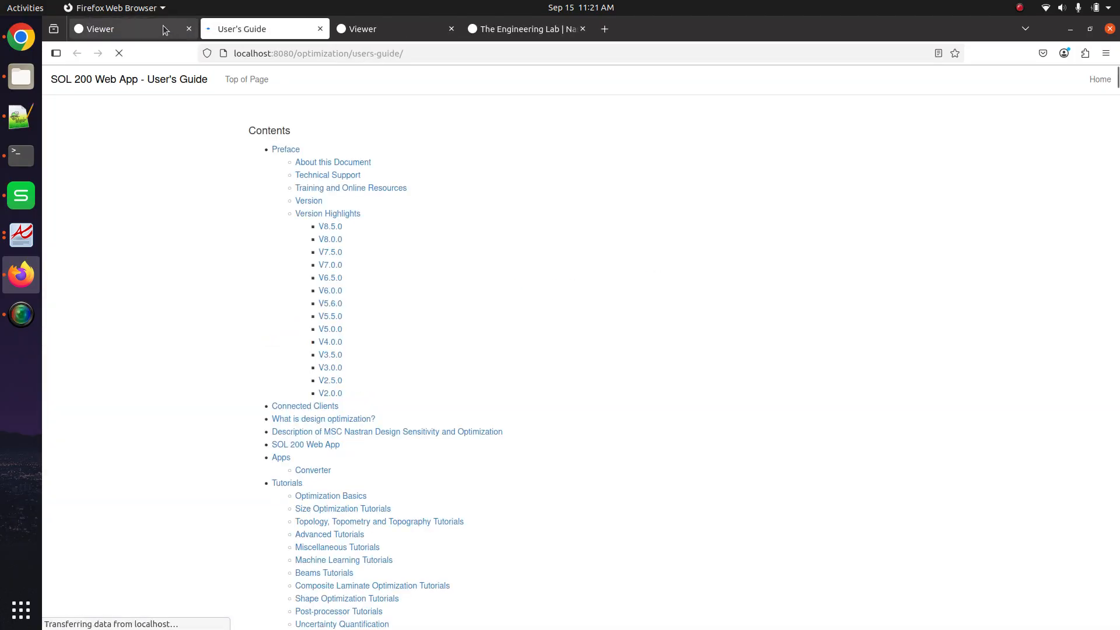
left_click(163, 25)
left_click(320, 29)
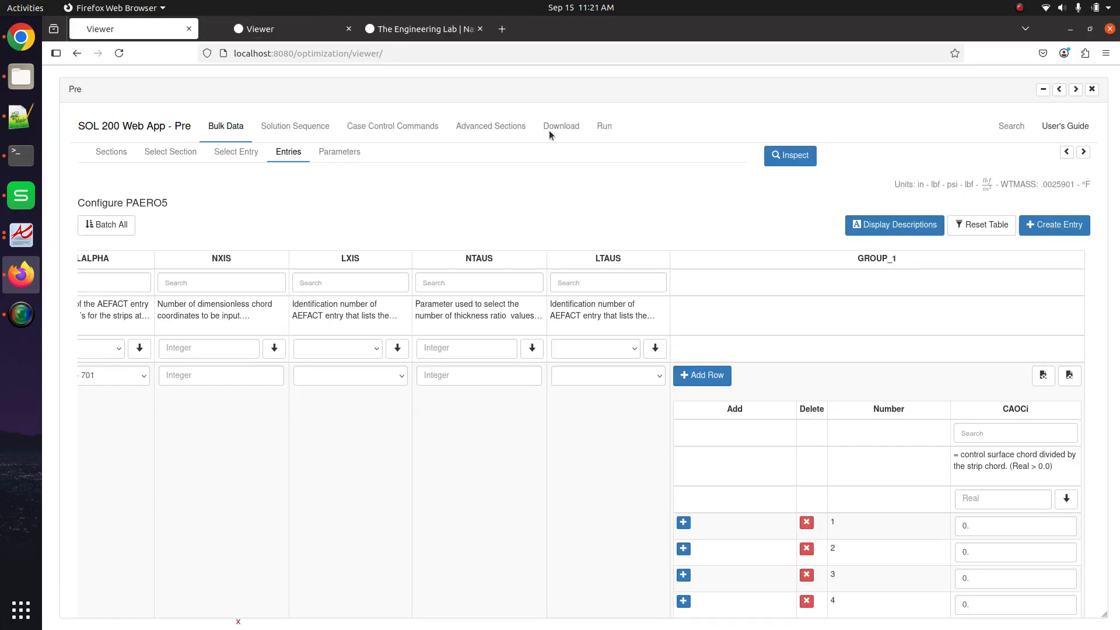
left_click(1066, 152)
left_click(1065, 152)
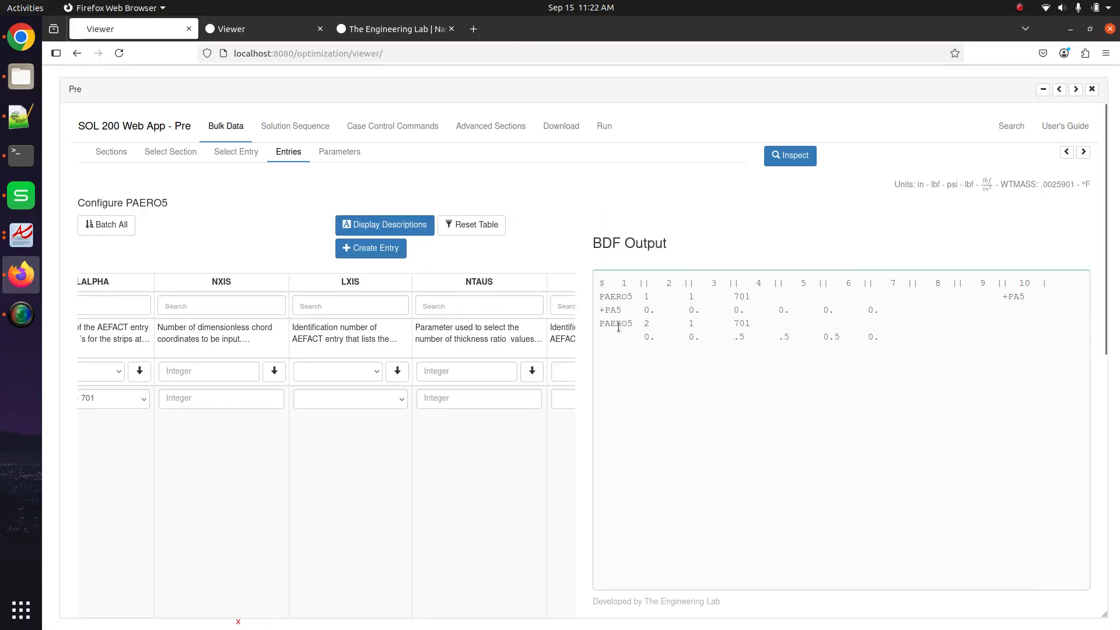
- Examine the lines of PAERO5 entry 2 and its CAOCi values in the BDF output
left_click_drag(615, 323, 884, 342)
left_click(882, 343)
left_click_drag(638, 340, 726, 336)
- Set CAOCi number 5 of PAERO5 entry 2 to 0.31111 and check that field in the BDF output
scroll(417, 408, "right", 3)
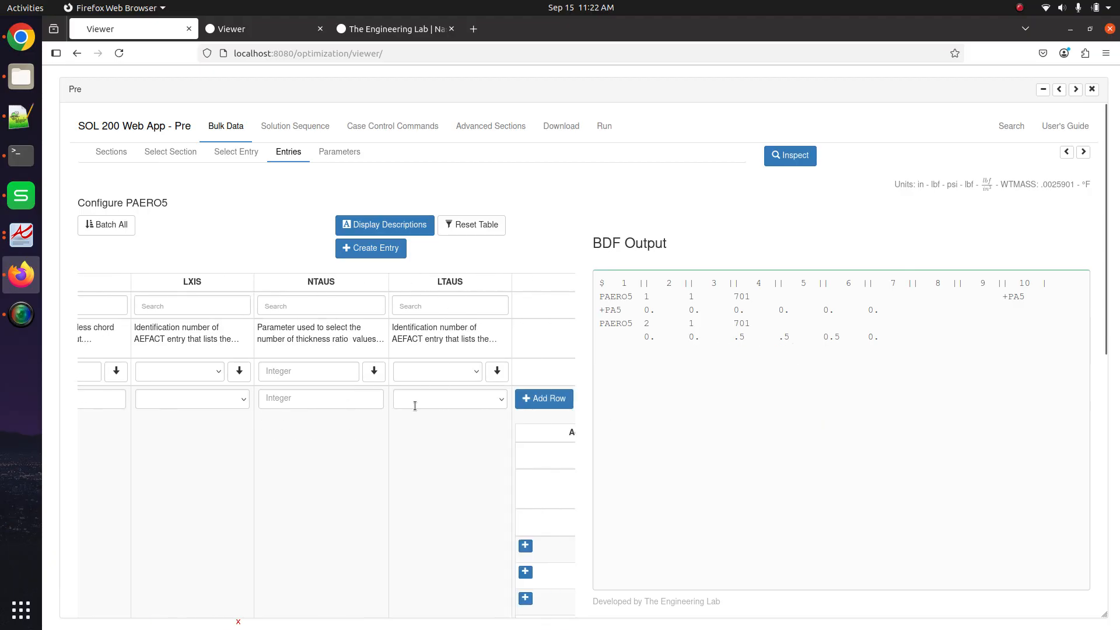
scroll(414, 405, "right", 5)
scroll(420, 390, "down", 8)
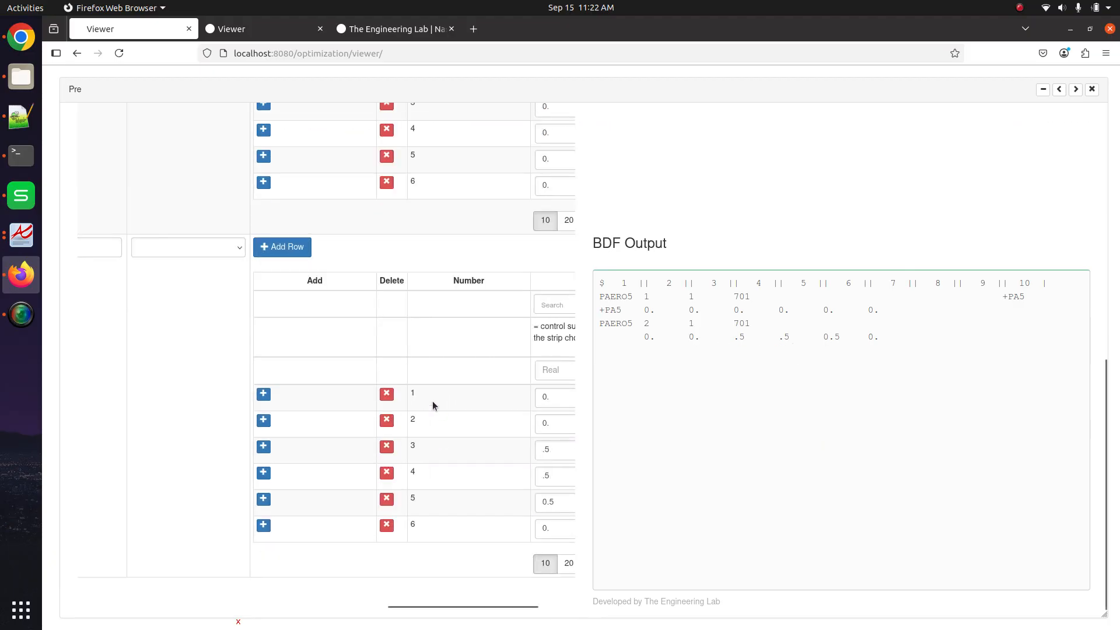
scroll(432, 400, "right", 2)
left_click_drag(455, 502, 467, 502)
type("31")
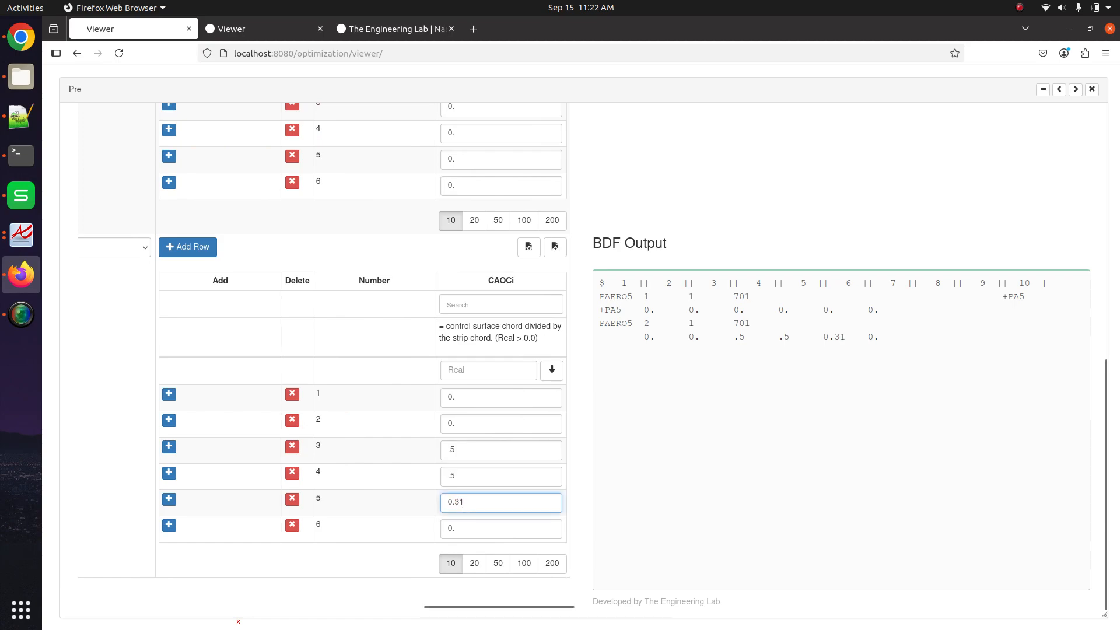
type("111")
left_click(797, 348)
left_click_drag(777, 334, 856, 336)
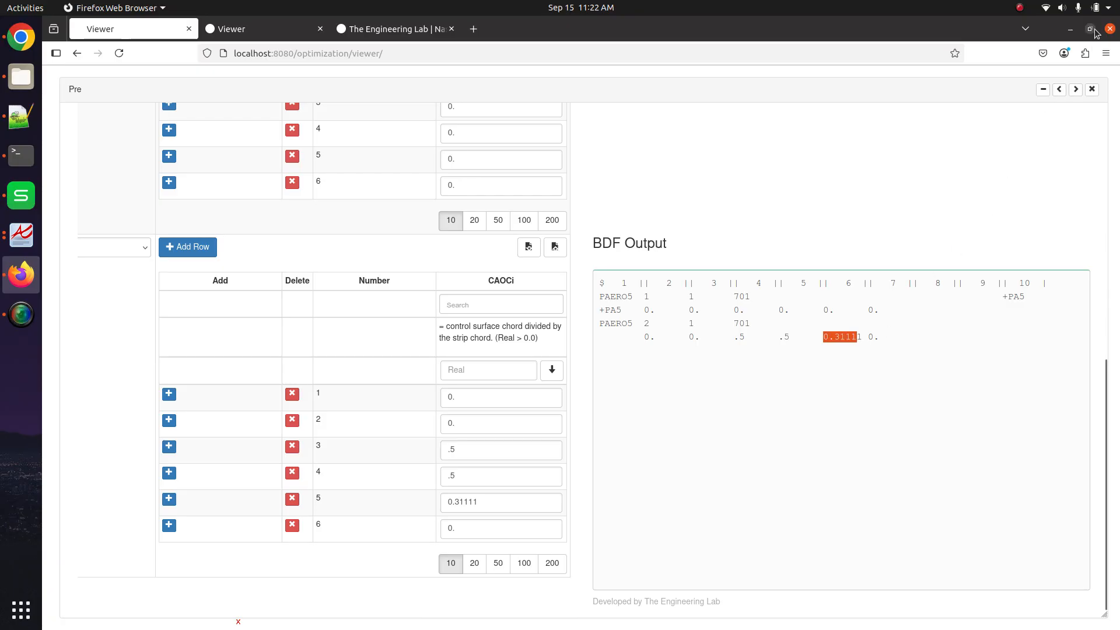
- Dock the preprocessor beside the wing and compare the CAOCi values with the displayed control surface
left_click(1076, 89)
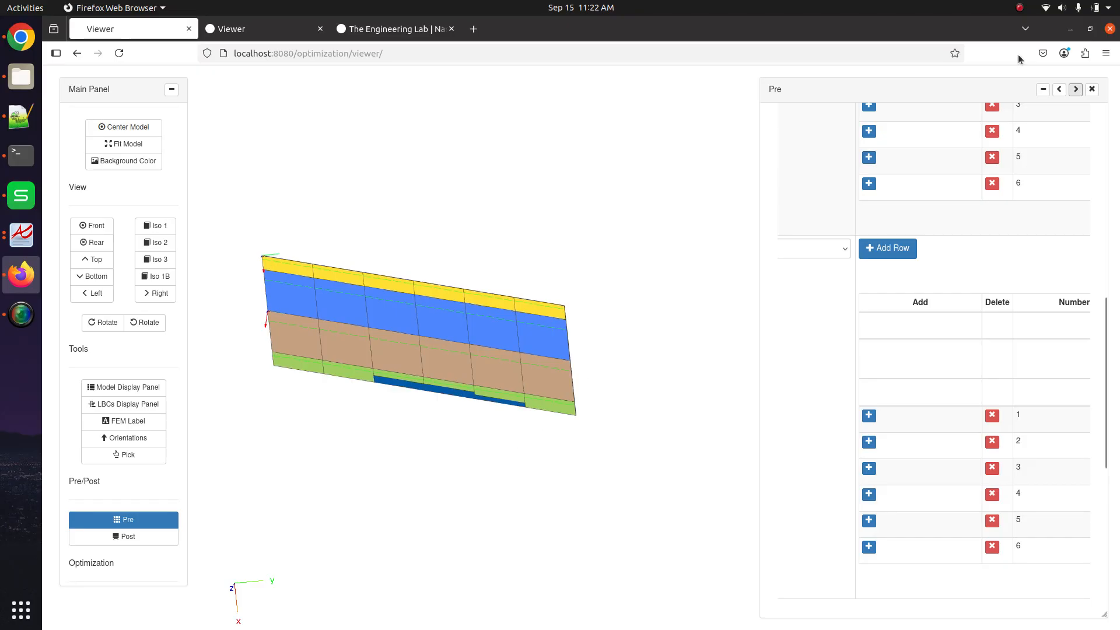
scroll(1005, 220, "right", 5)
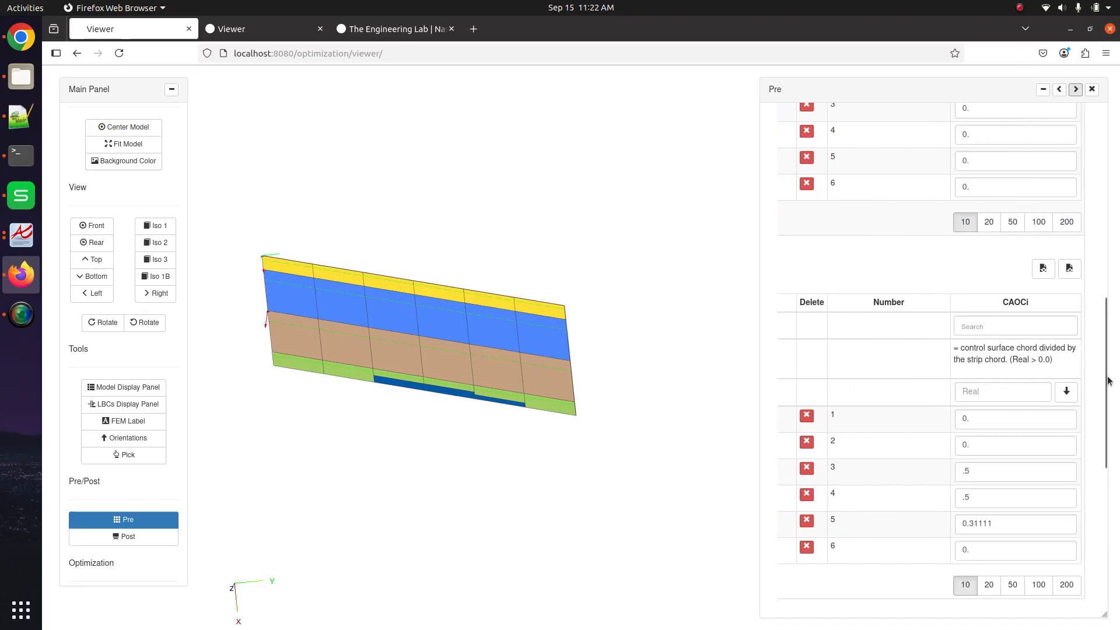
scroll(1031, 478, "up", 10)
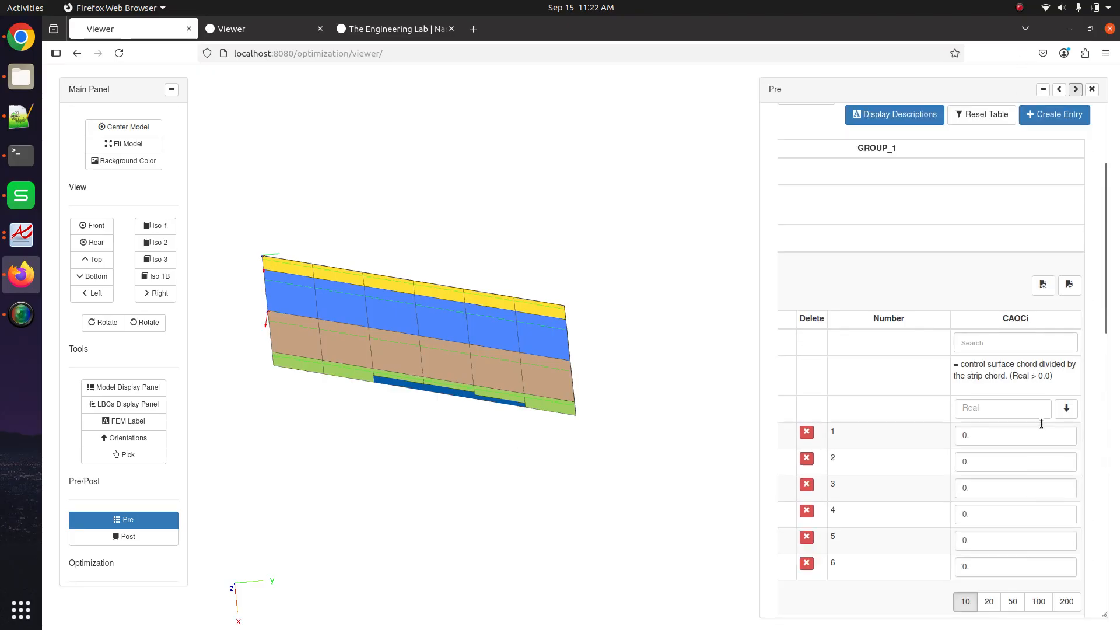
- Open the CAERO5 table at full width without the BDF output and delete the entry with EID 501
left_click(1064, 90)
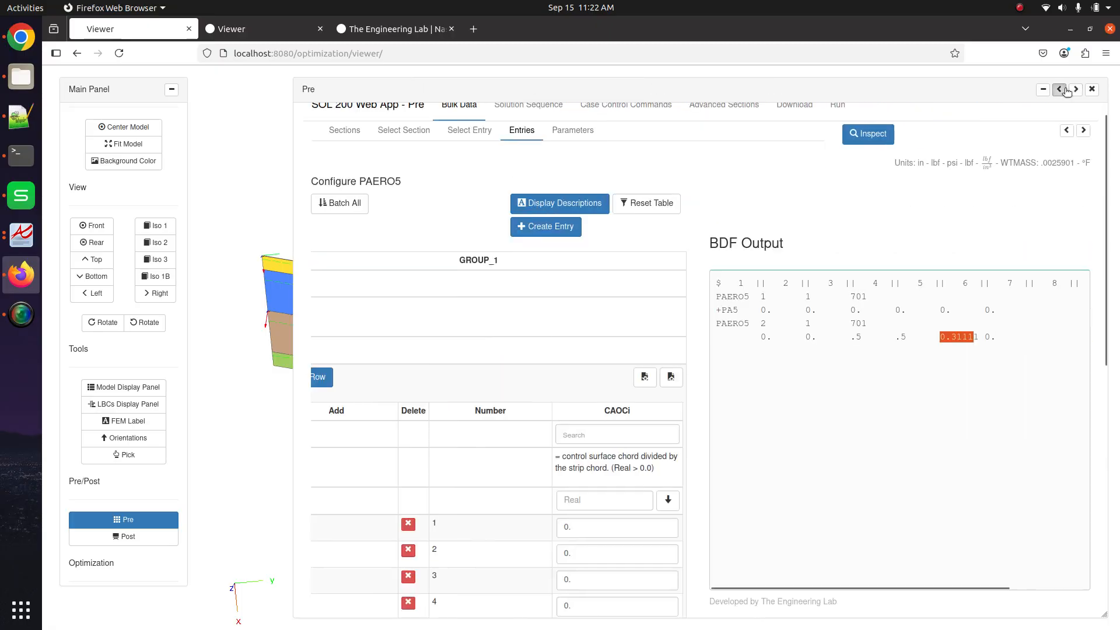
left_click(252, 136)
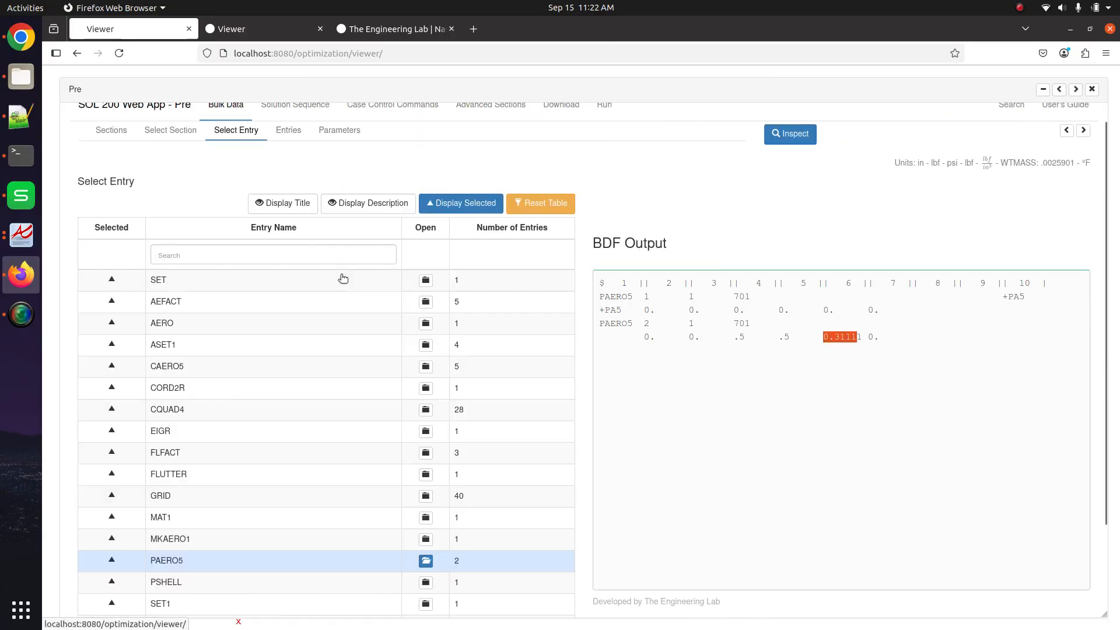
left_click(421, 369)
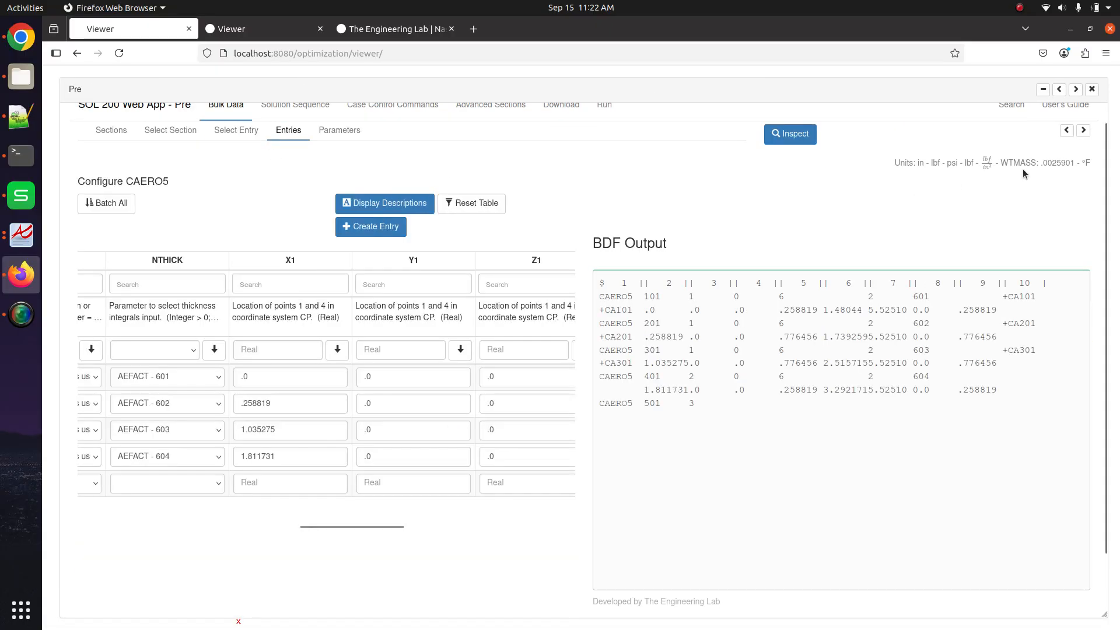
left_click(1083, 130)
scroll(462, 404, "left", 5)
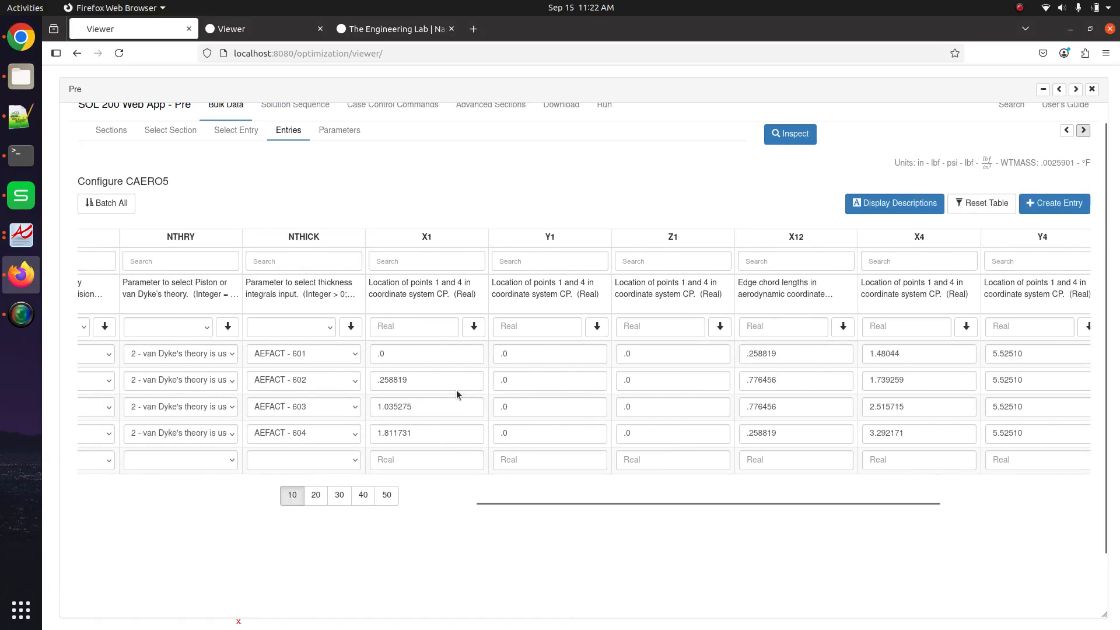
left_click_drag(474, 502, 143, 502)
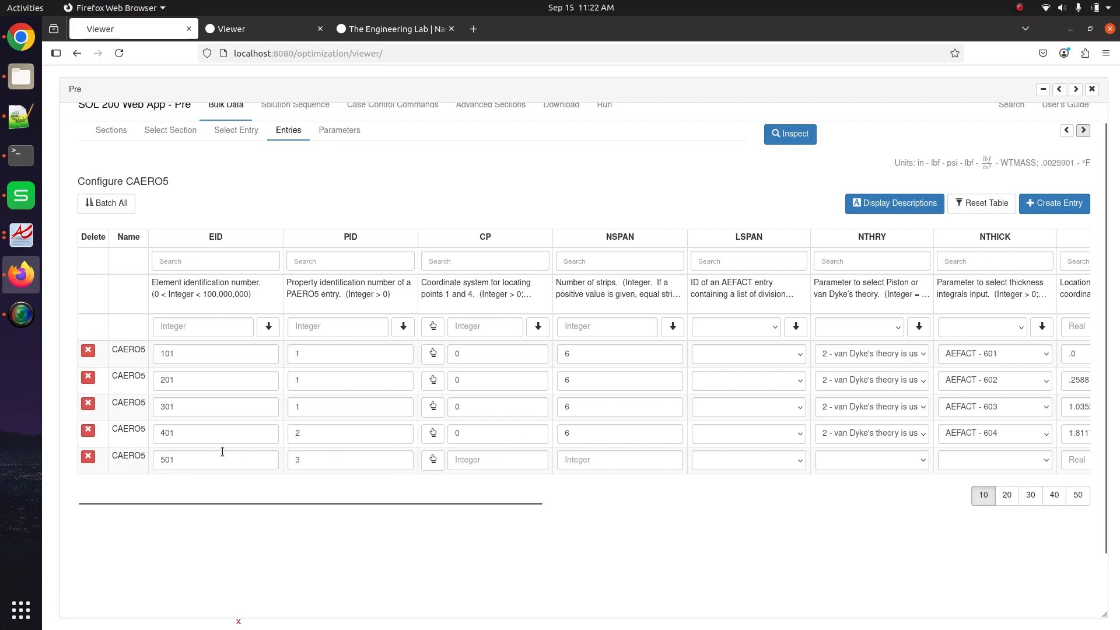
left_click(88, 458)
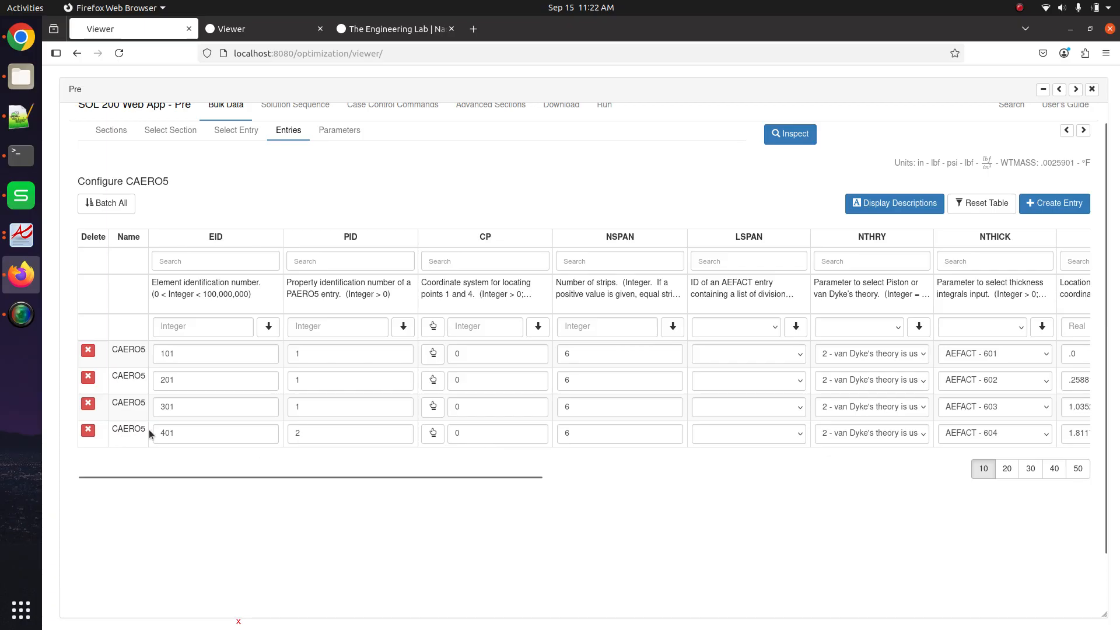
- Narrow the preprocessor beside the wing and set NSPAN of CAERO5 entry 401 to 7
double_click(615, 438)
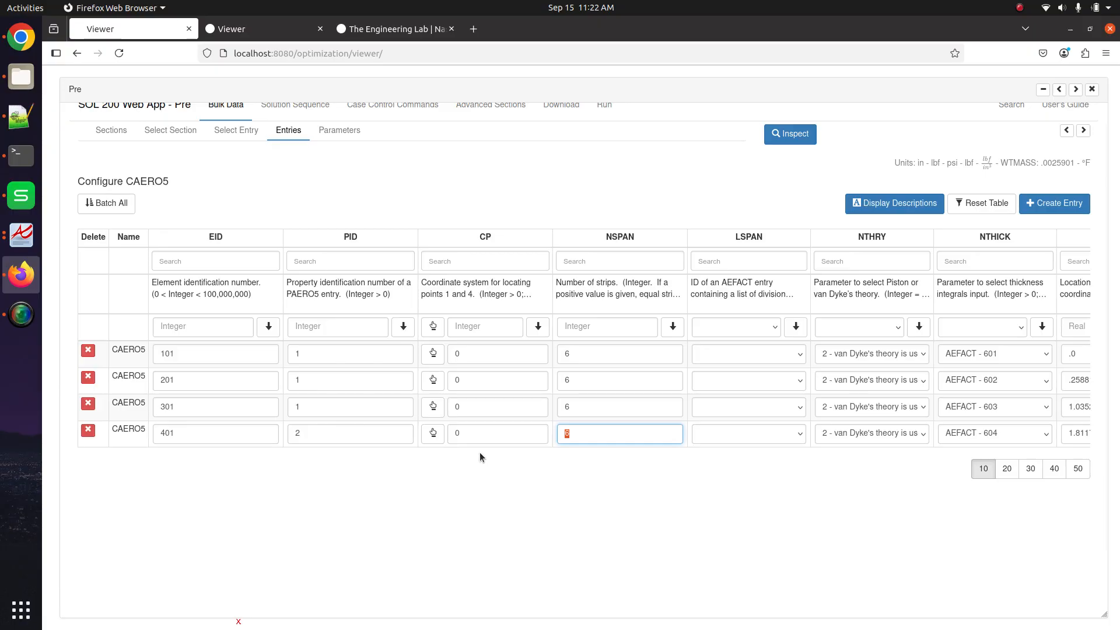
left_click(1074, 89)
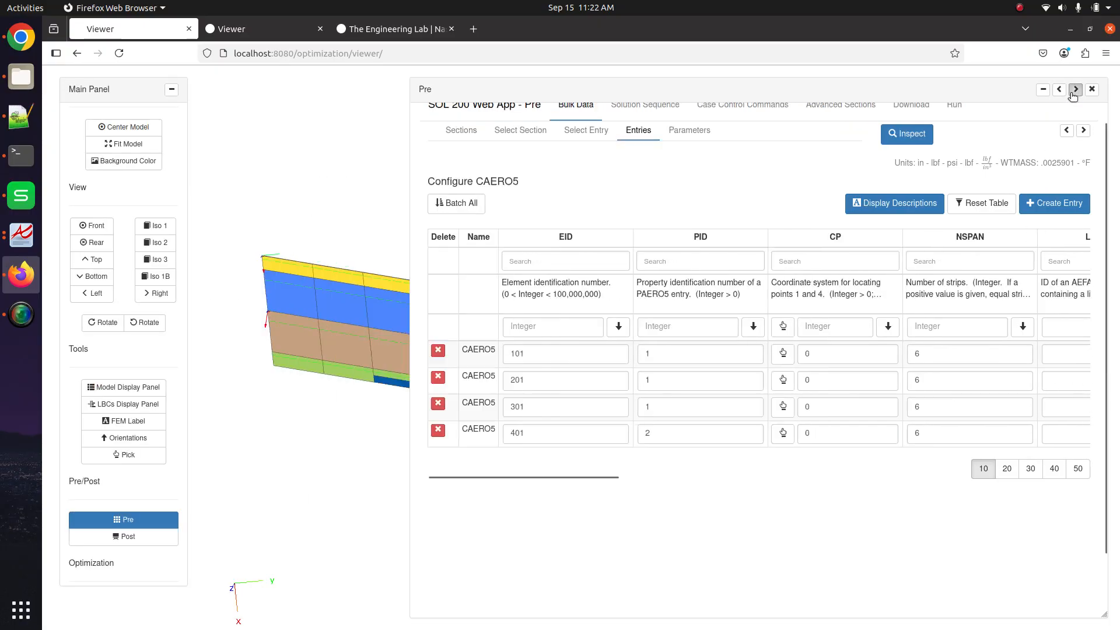
scroll(966, 418, "right", 6)
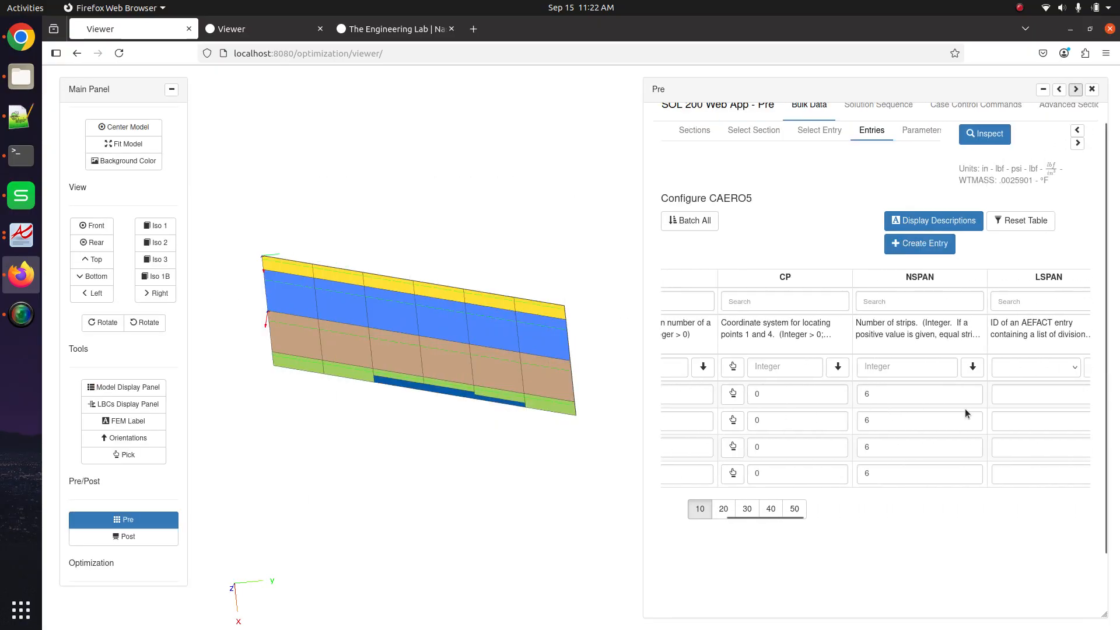
left_click(728, 473)
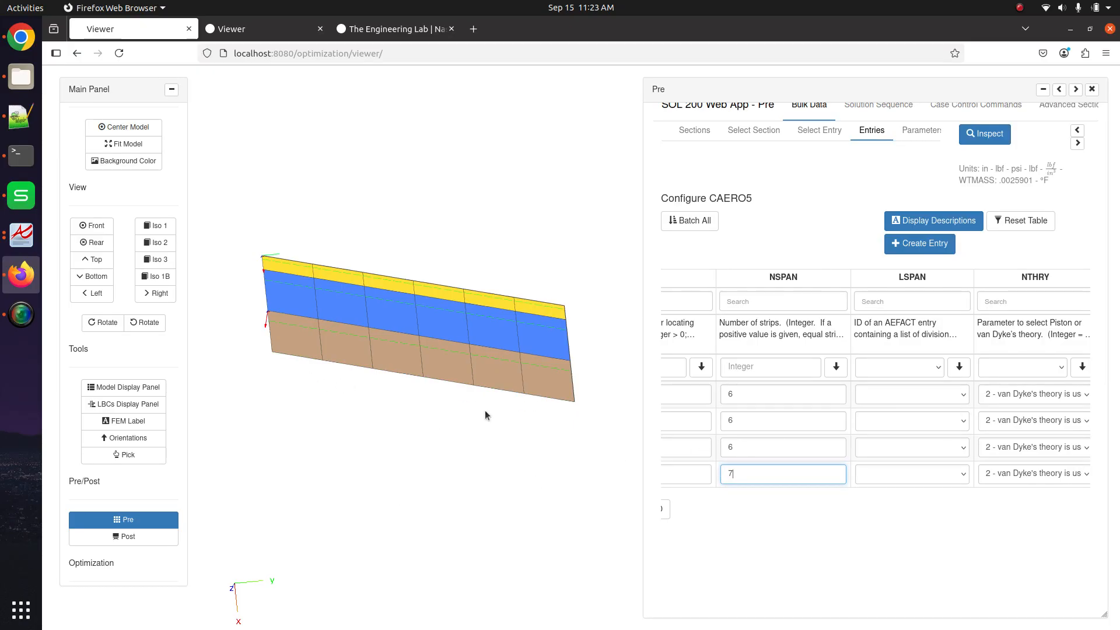
- Open the PAERO5 table and add a seventh CAOCi row with the value 0. to entry 2
left_click(830, 133)
scroll(883, 479, "down", 2)
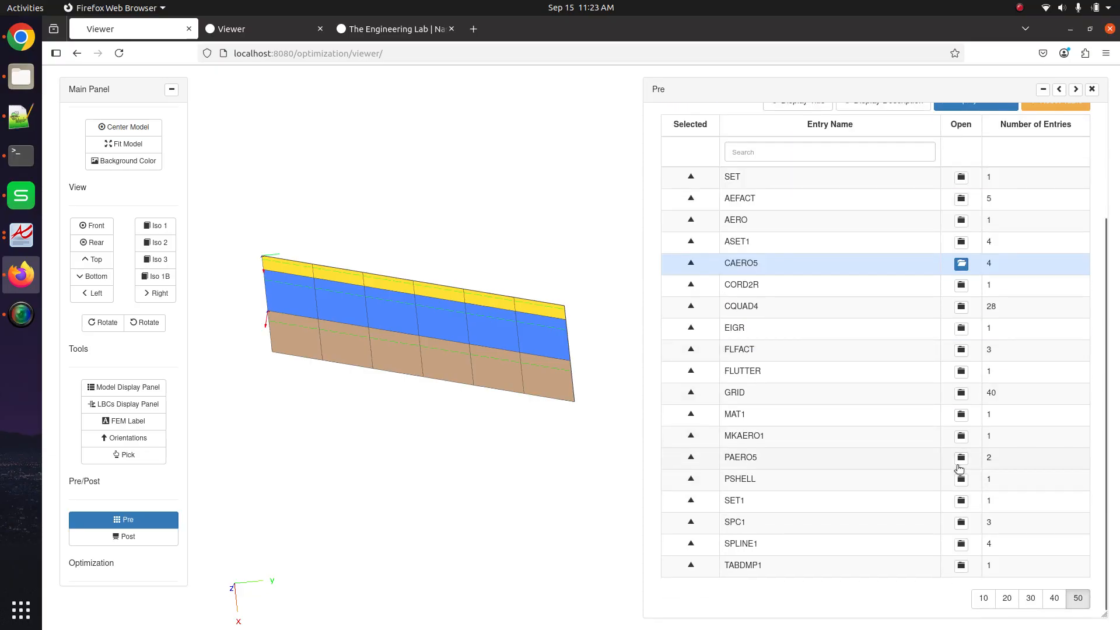
left_click(959, 462)
scroll(882, 415, "right", 10)
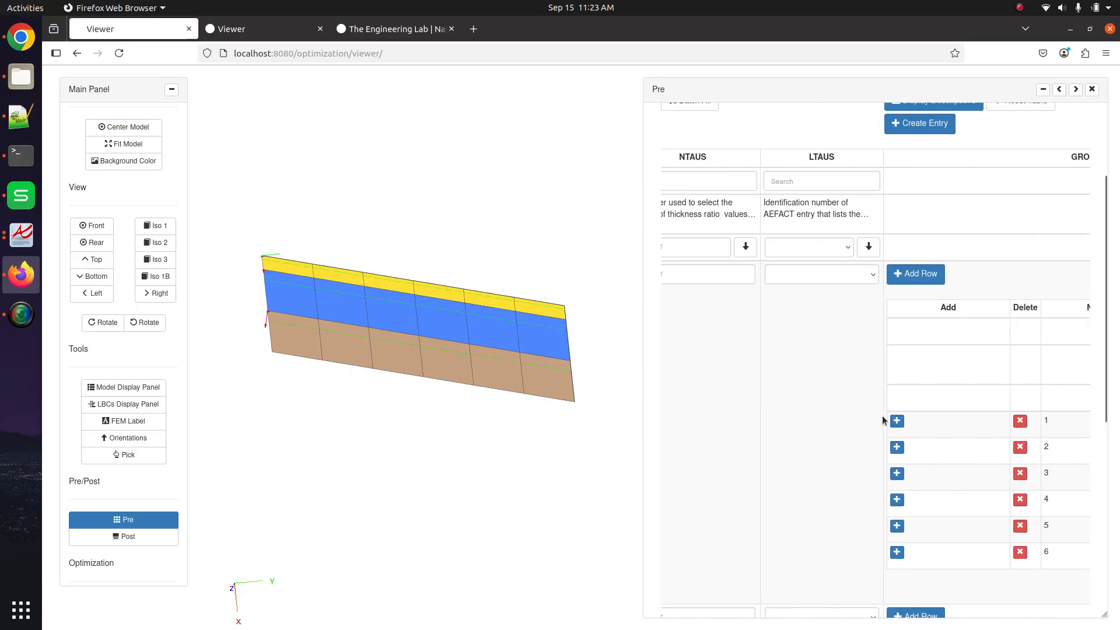
scroll(876, 428, "down", 6)
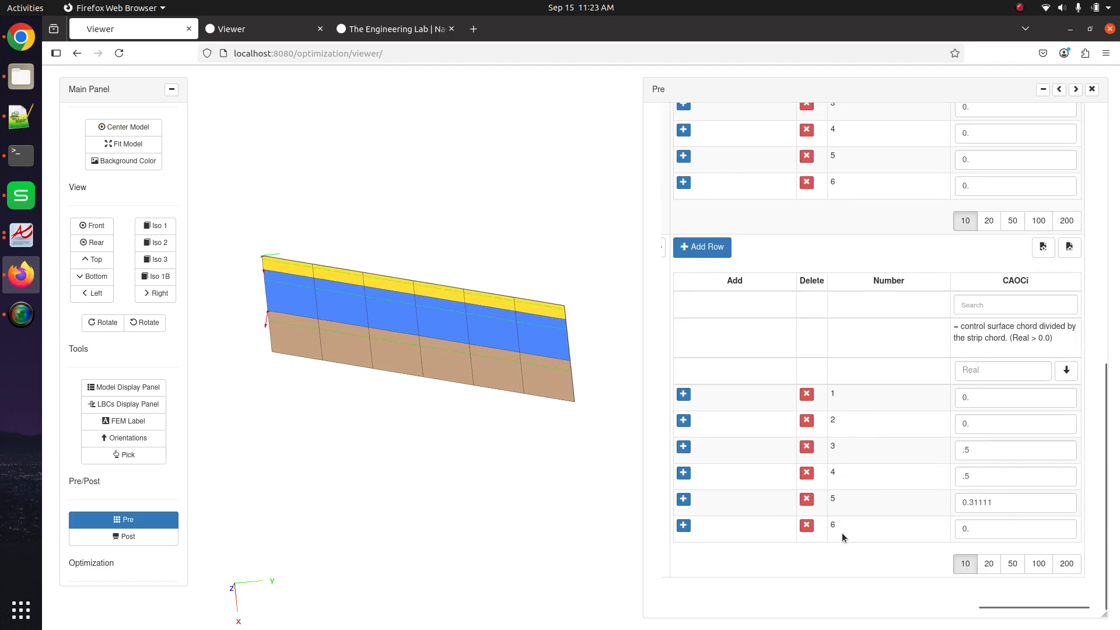
left_click(716, 254)
left_click(983, 555)
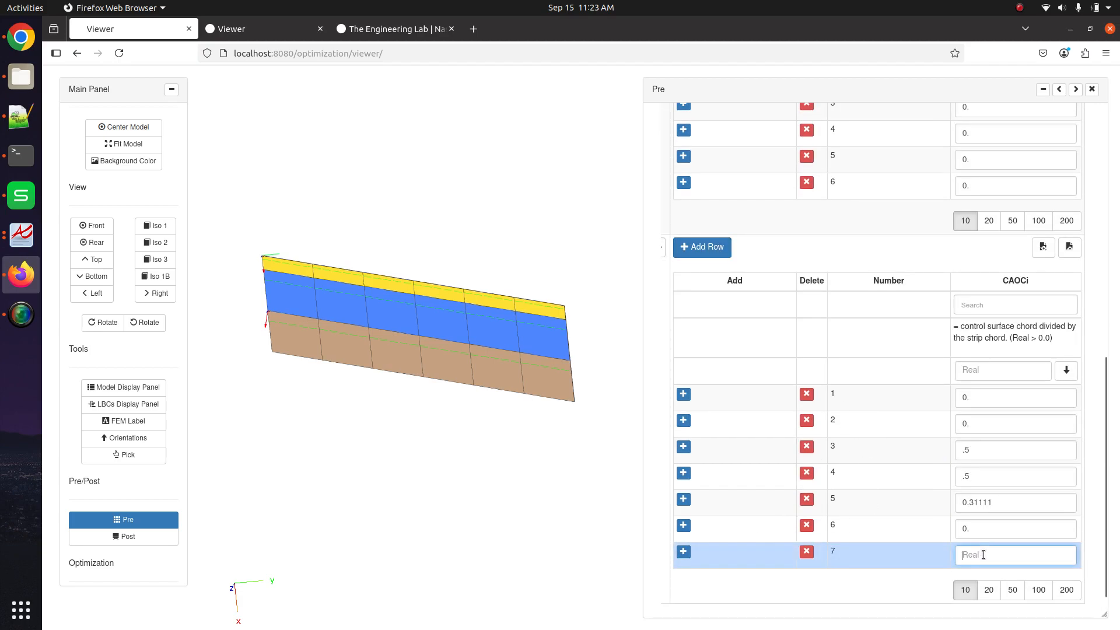
type("0.")
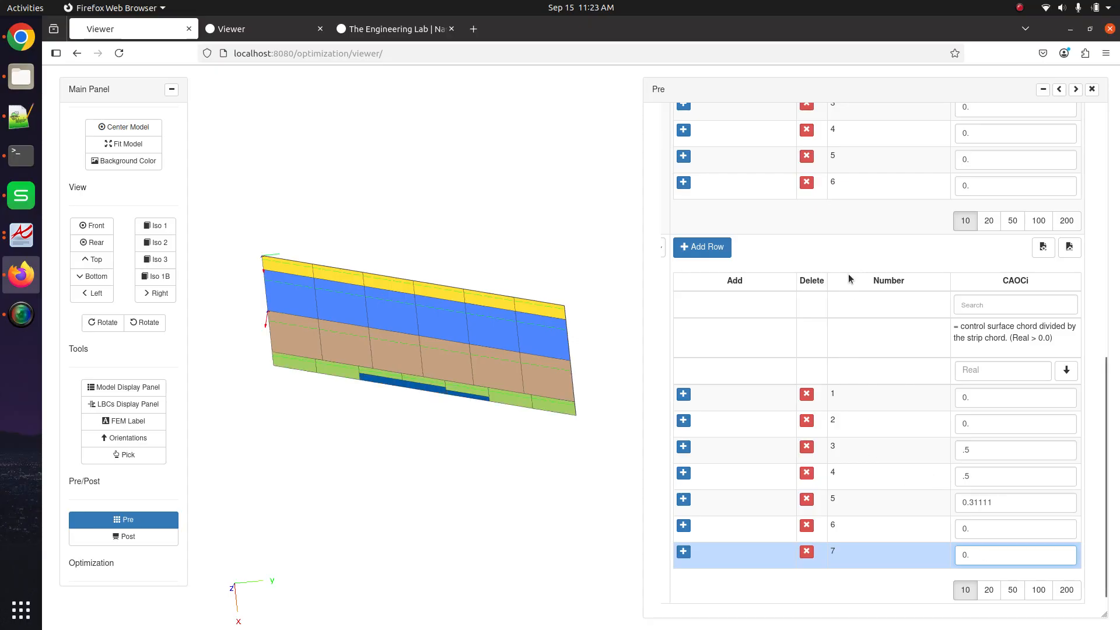
left_click(449, 427)
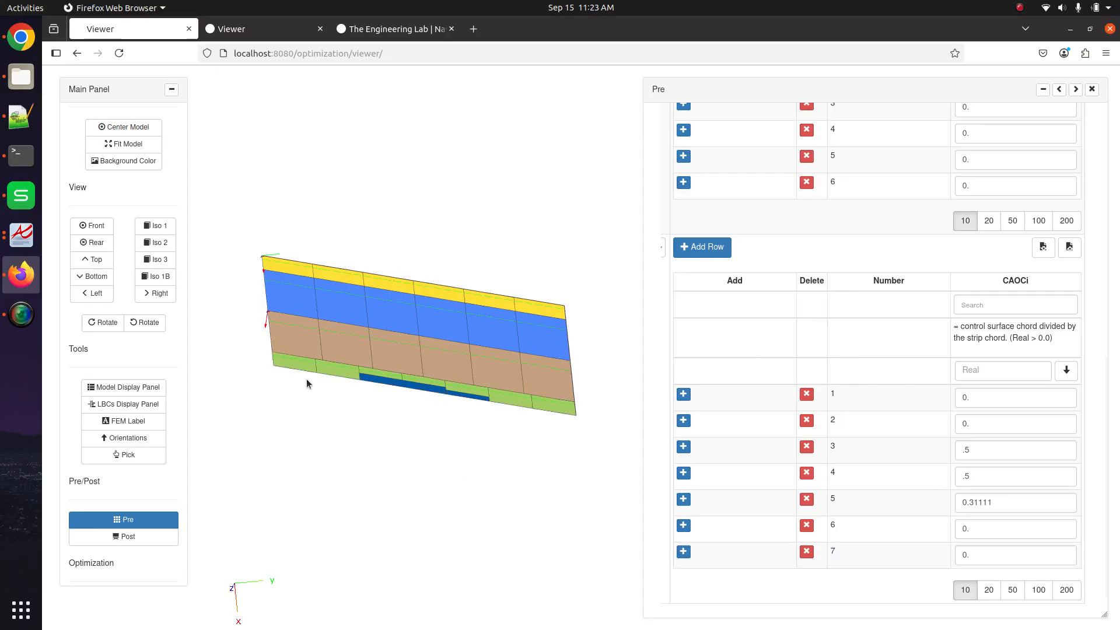
- Open the CAERO5 entries table and bring its NSPAN column into reach
scroll(815, 371, "up", 15)
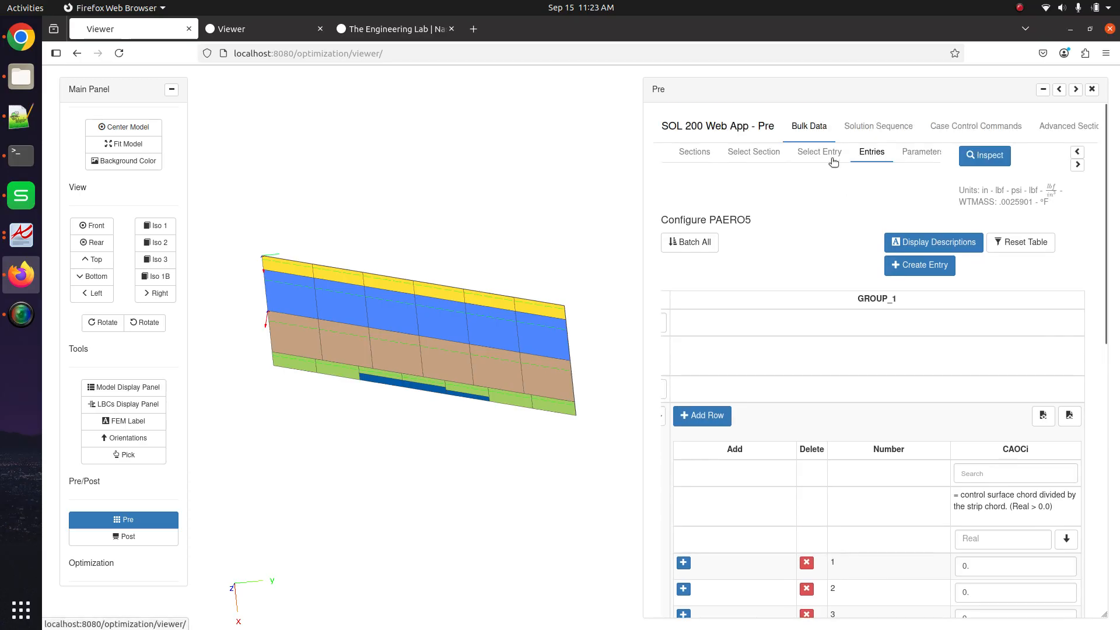
left_click(960, 404)
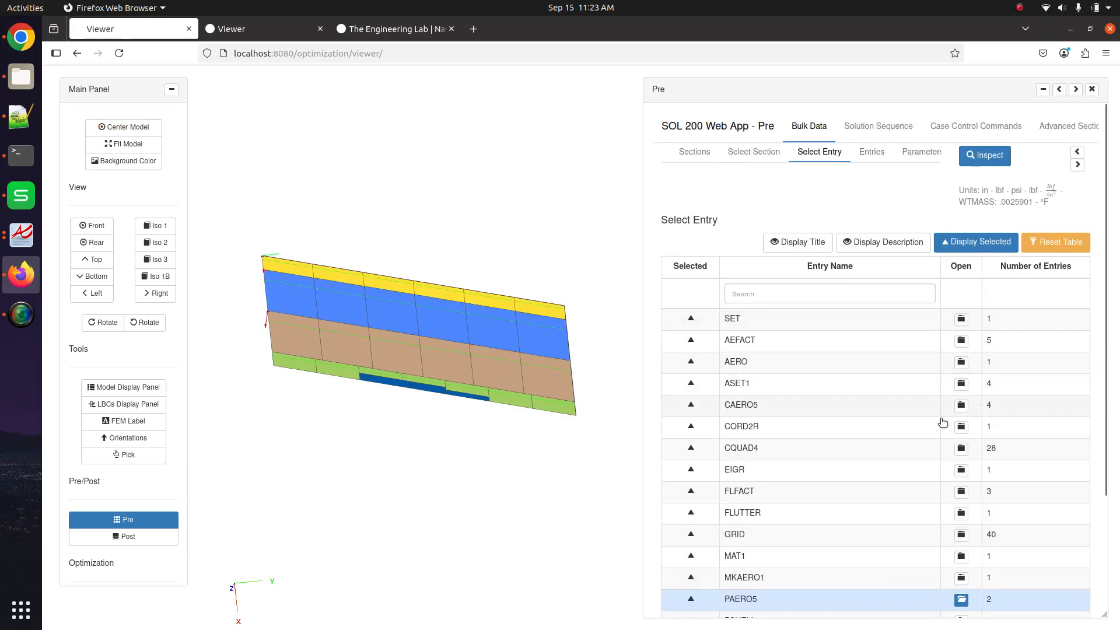
scroll(797, 477, "left", 10)
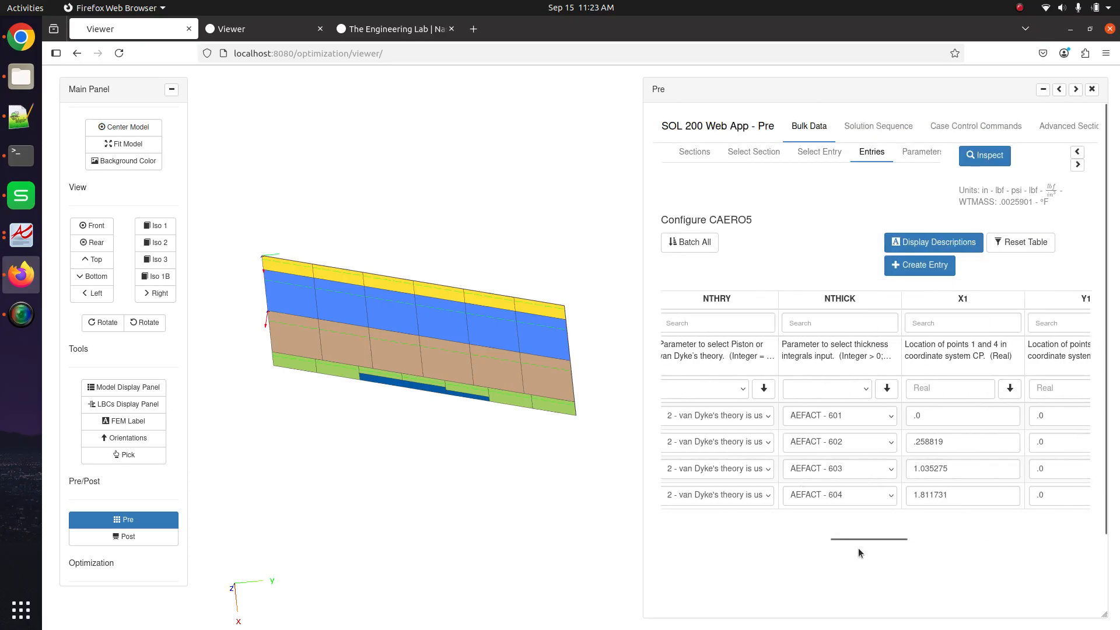
left_click_drag(833, 544, 771, 540)
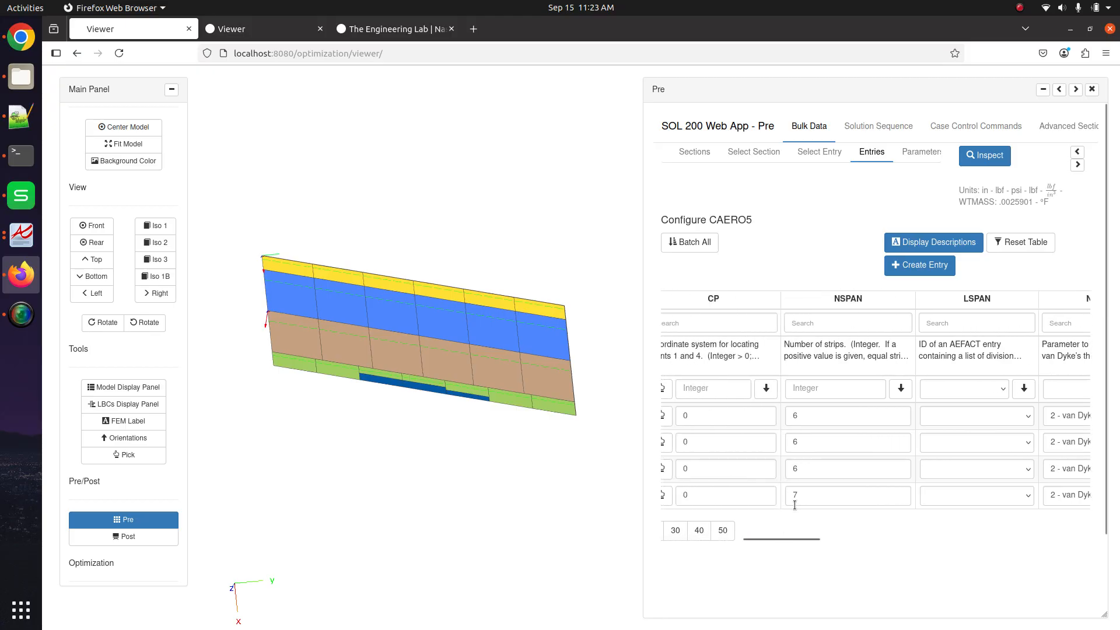
- Try NSPAN values of 2, 7 and 8 for CAERO5 entry 401 to compare the displayed strips
left_click_drag(809, 500, 769, 492)
type("2")
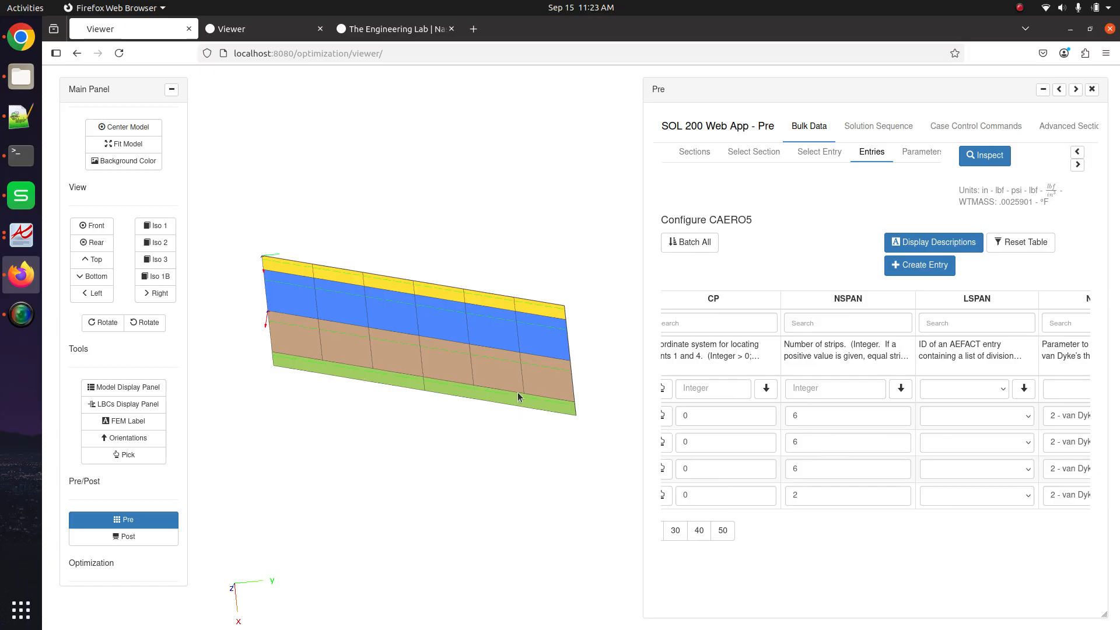
left_click_drag(808, 496, 732, 483)
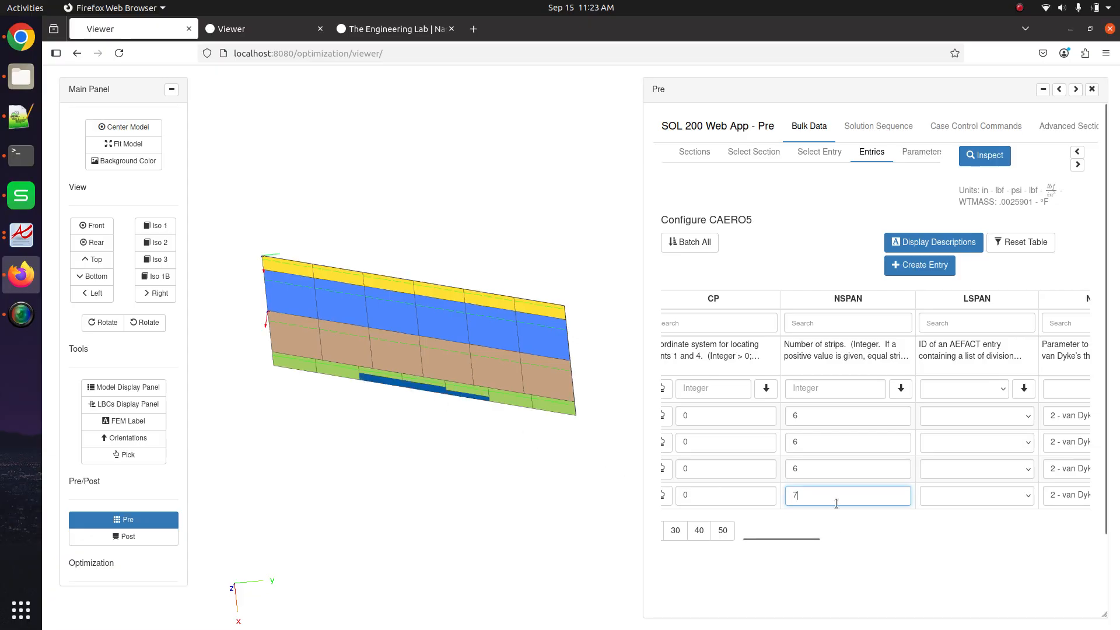
type("8")
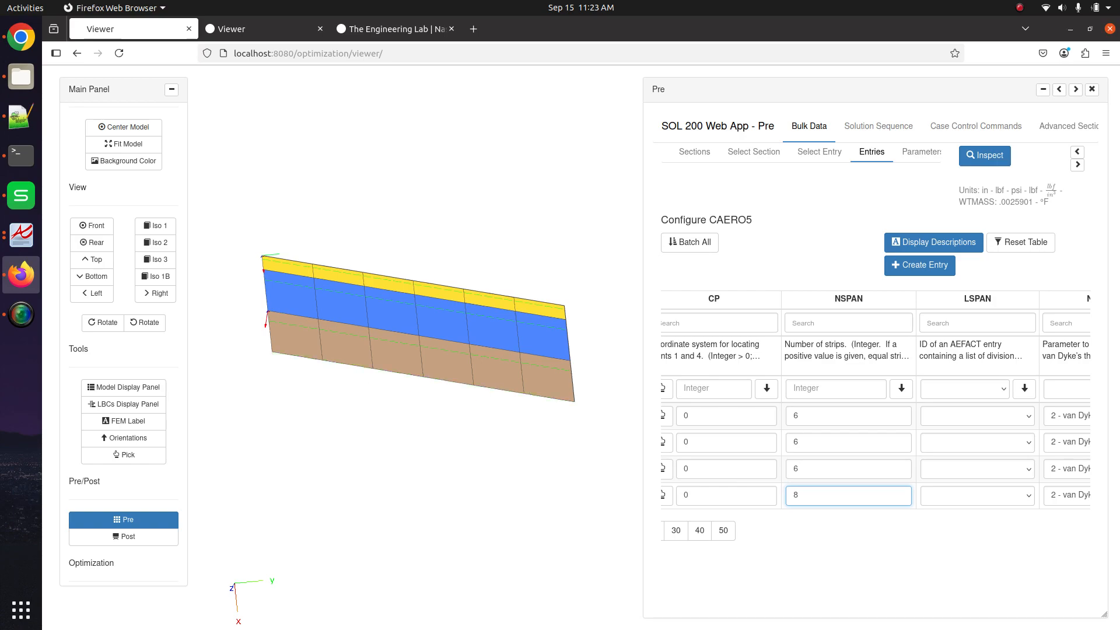
scroll(651, 470, "left", 1)
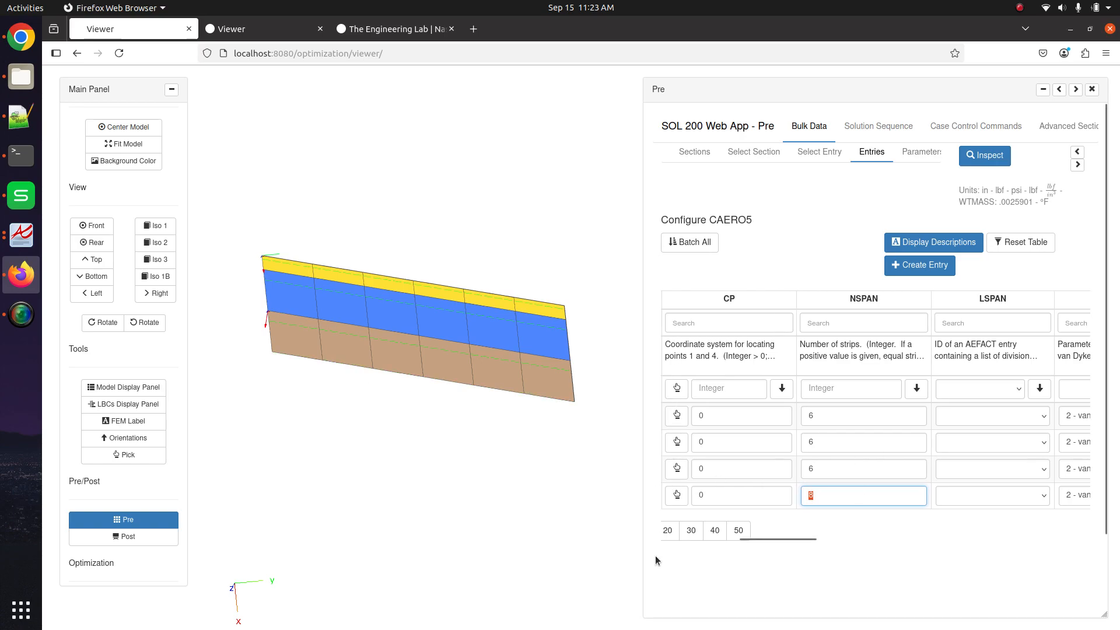
- Compare the X1, Y1 and Z1 fields with the CAERO5 element configuration figure in the Quick Reference Guide in Atril
left_click_drag(796, 537, 936, 544)
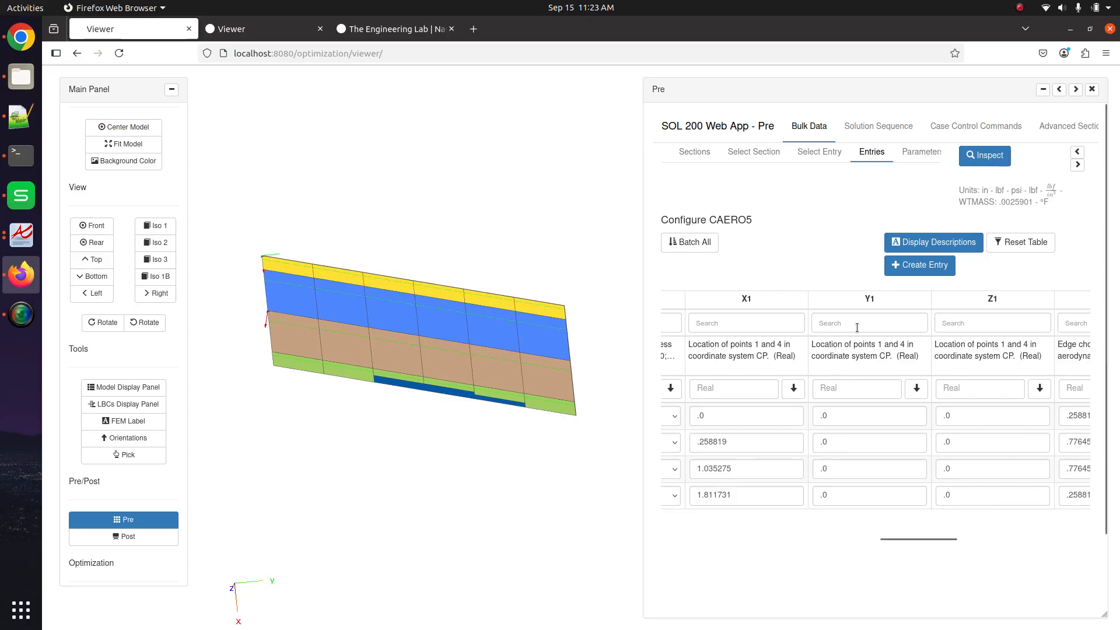
scroll(941, 344, "right", 2)
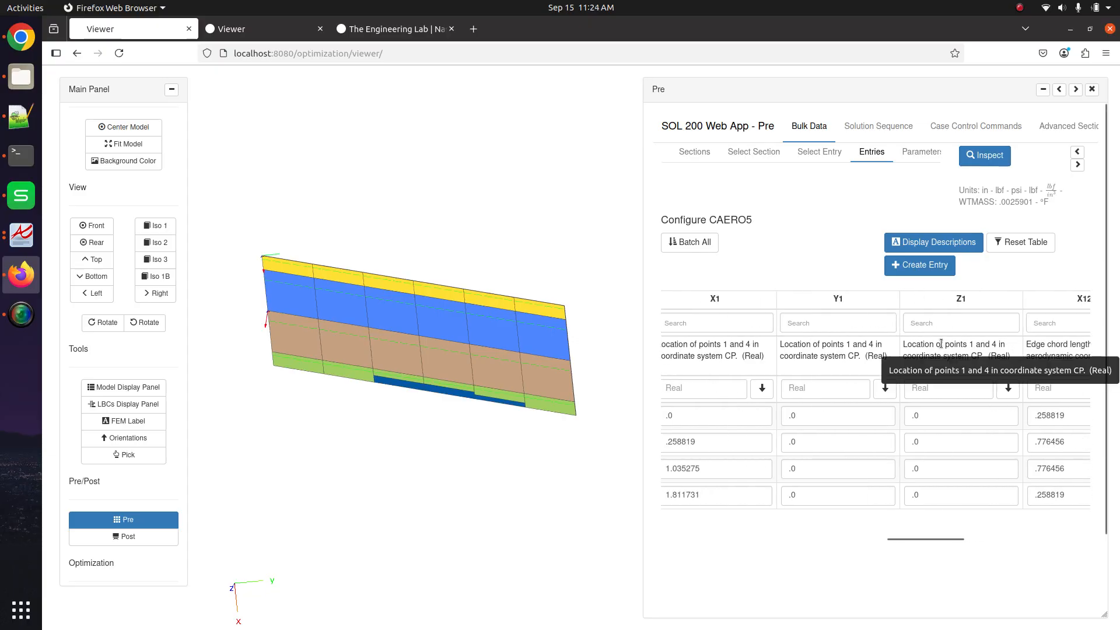
left_click(21, 234)
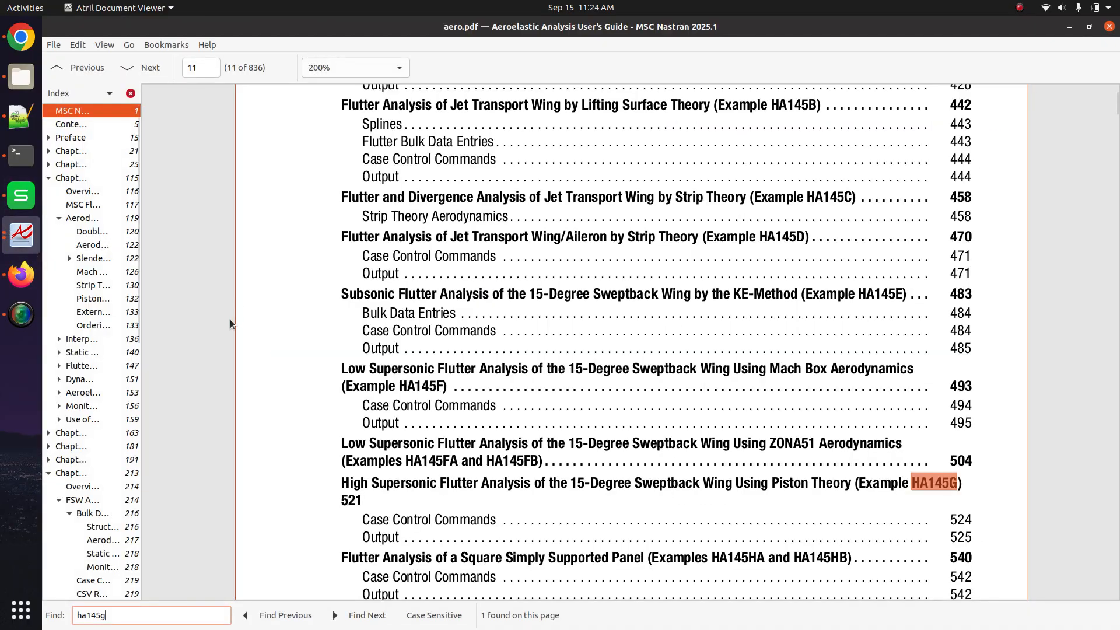
left_click(21, 235)
left_click(83, 202)
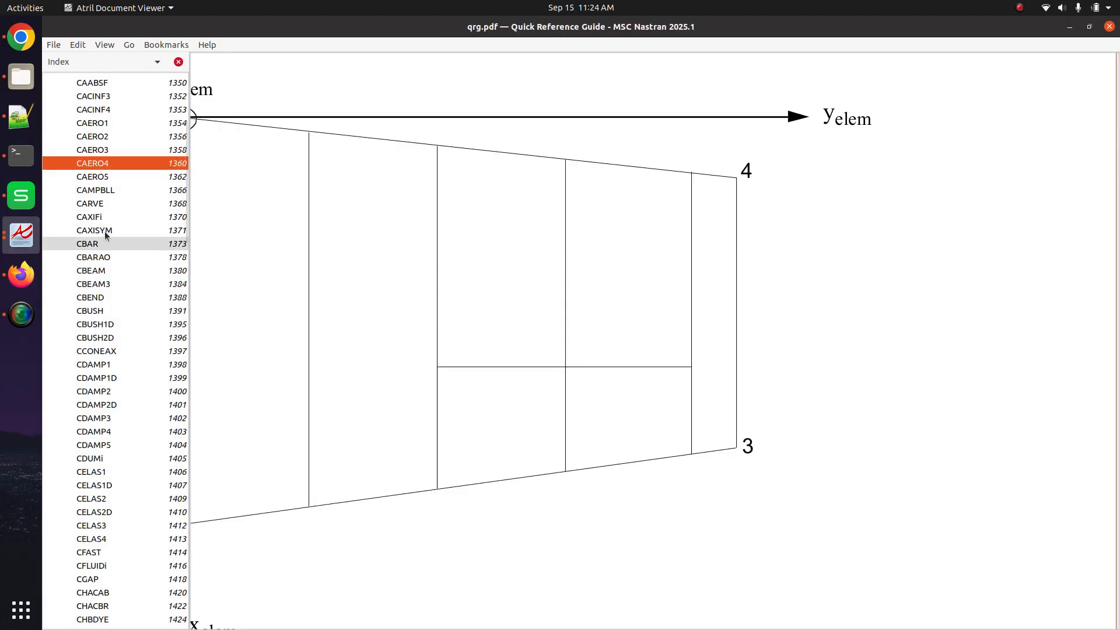
left_click(118, 177)
scroll(446, 484, "down", 5)
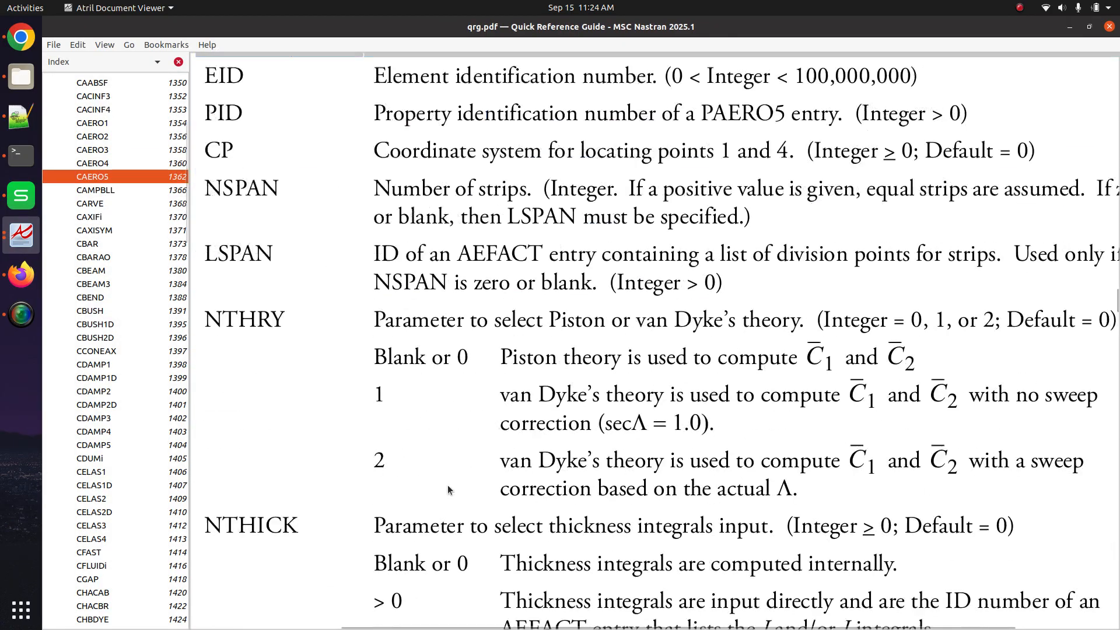
scroll(449, 484, "down", 15)
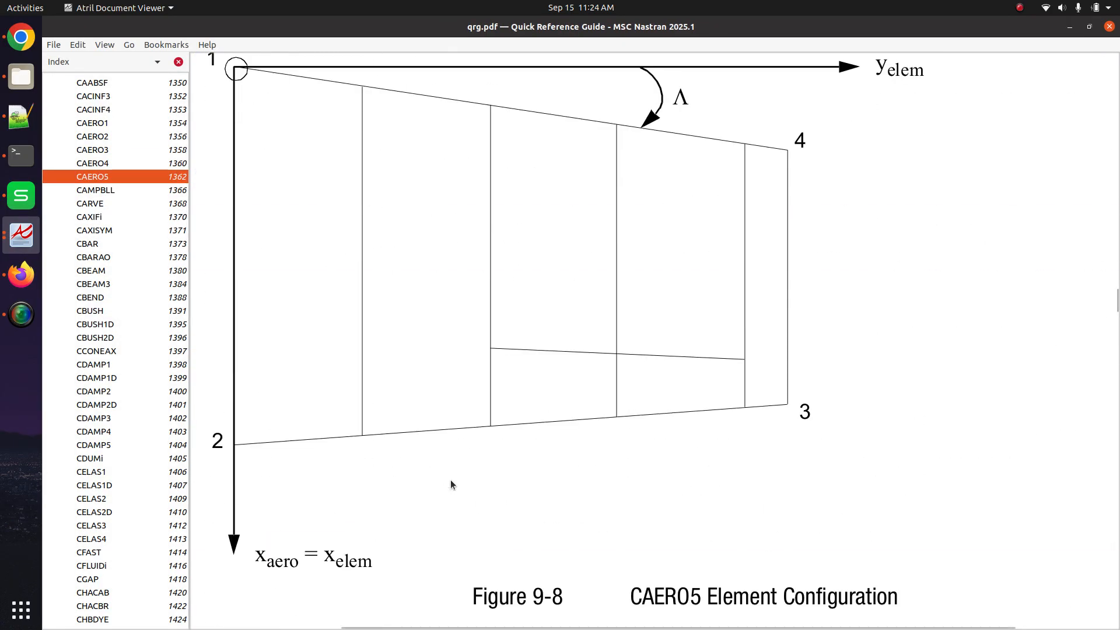
scroll(408, 429, "up", 2)
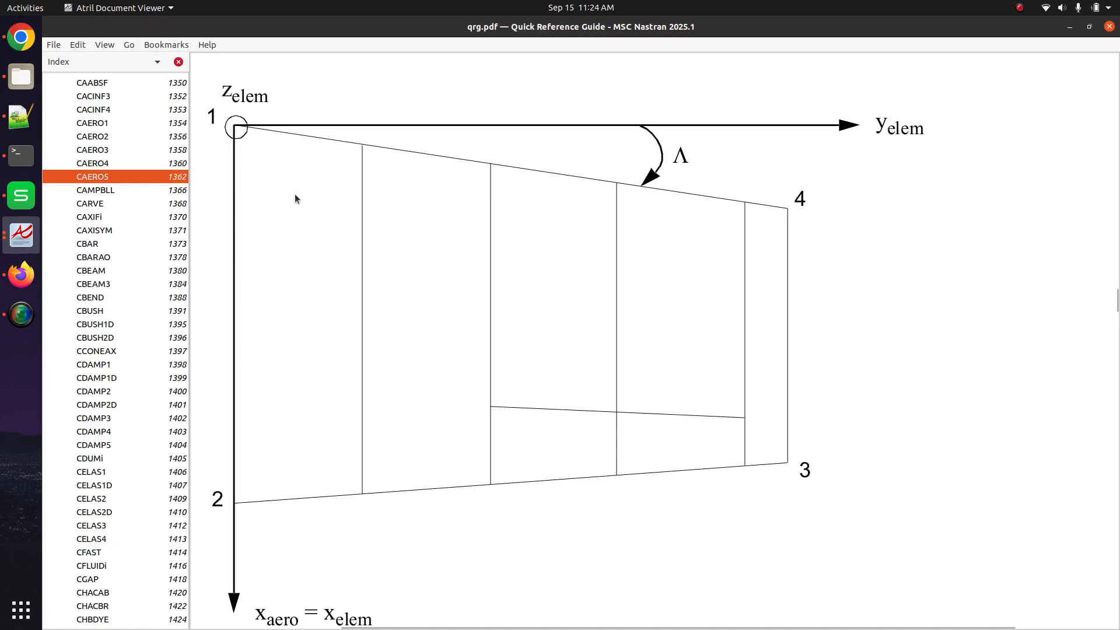
- Switch back to the Viewer in Firefox and set X1 of CAERO5 entry 101 to -1
key("alt+Tab")
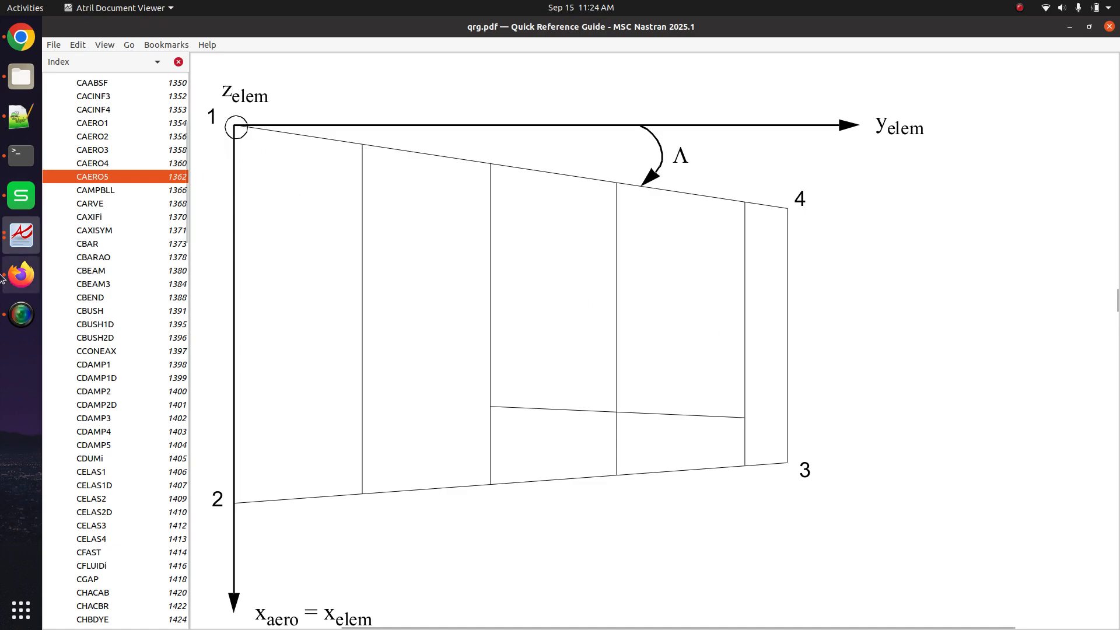
scroll(977, 353, "left", 2)
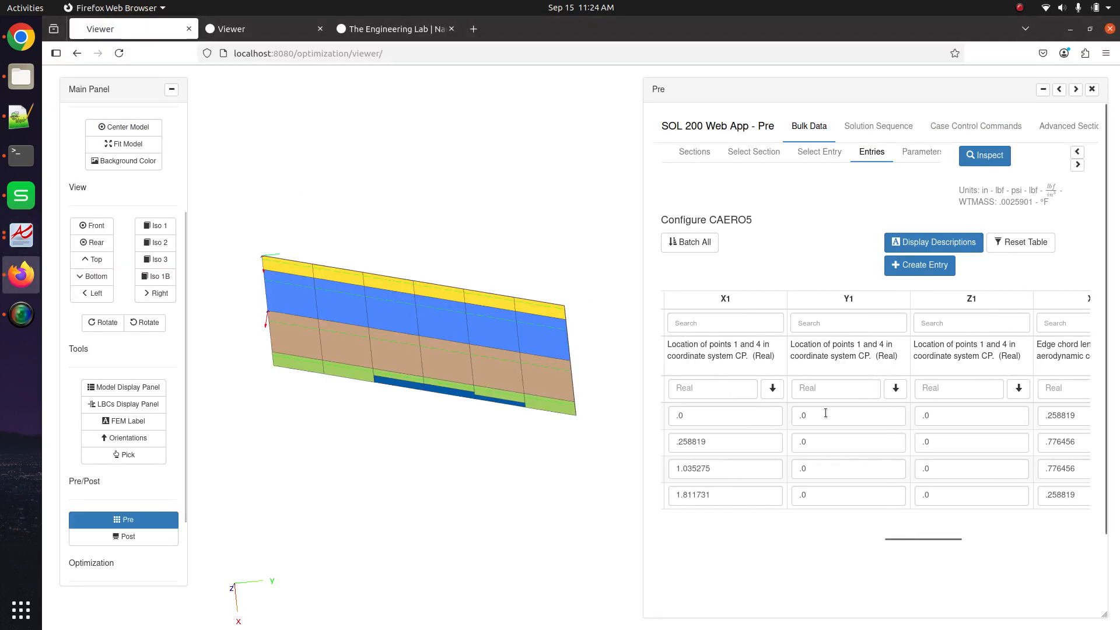
left_click(713, 416)
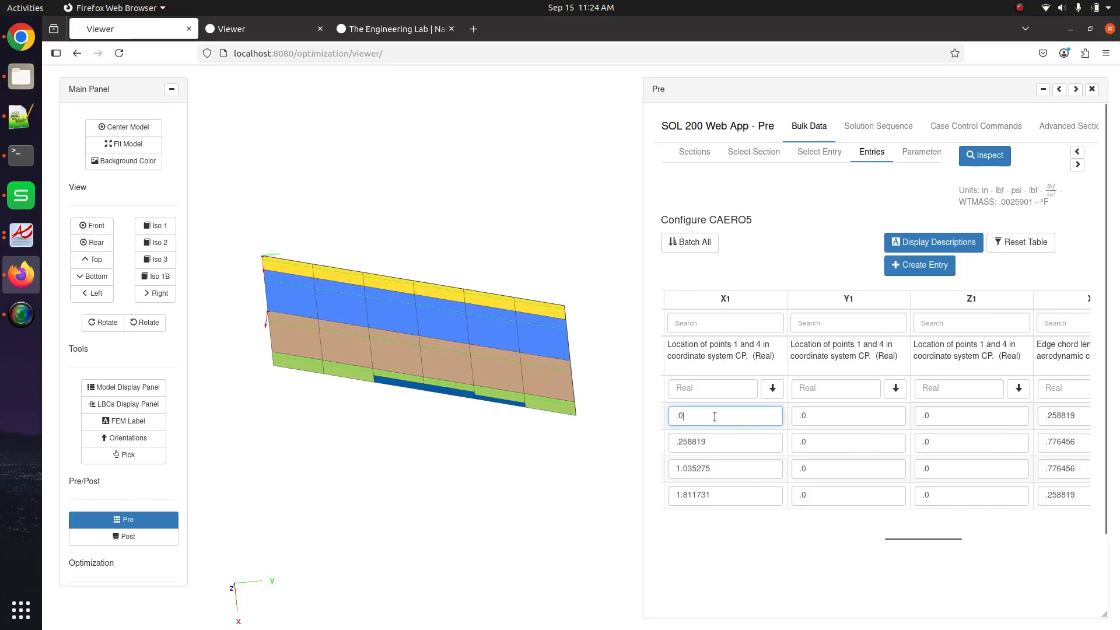
left_click(863, 424)
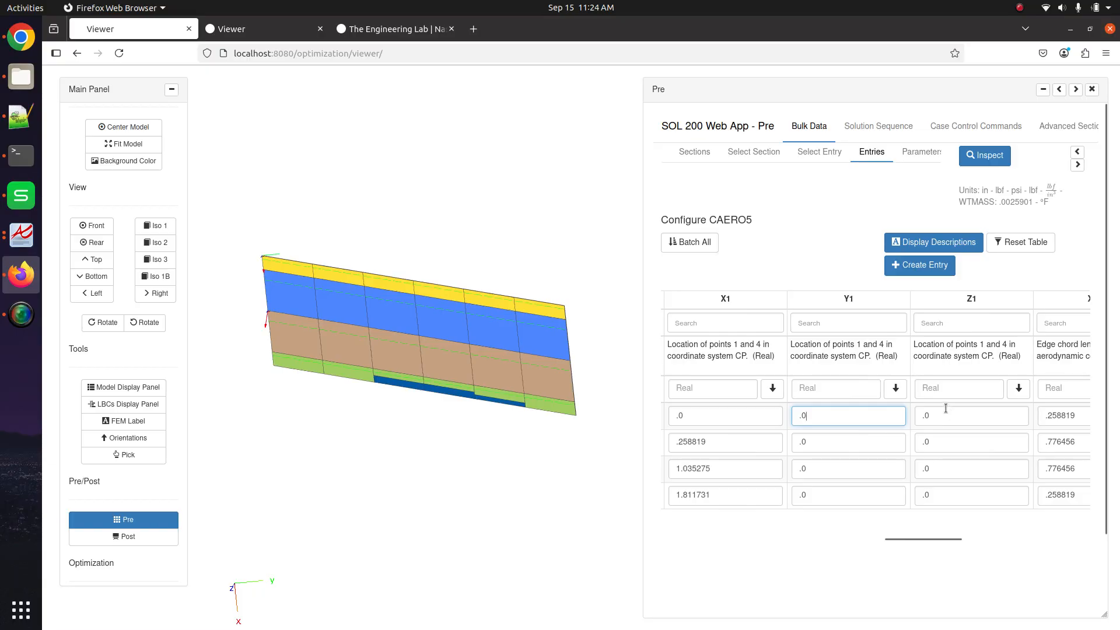
left_click(696, 416)
left_click_drag(697, 416, 665, 421)
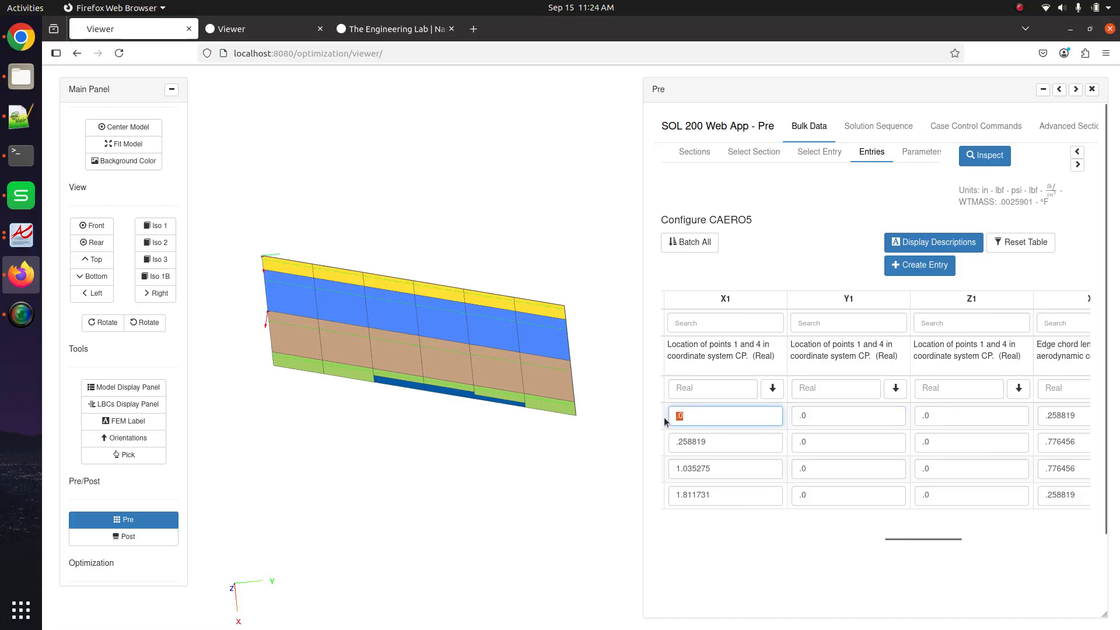
type("-1")
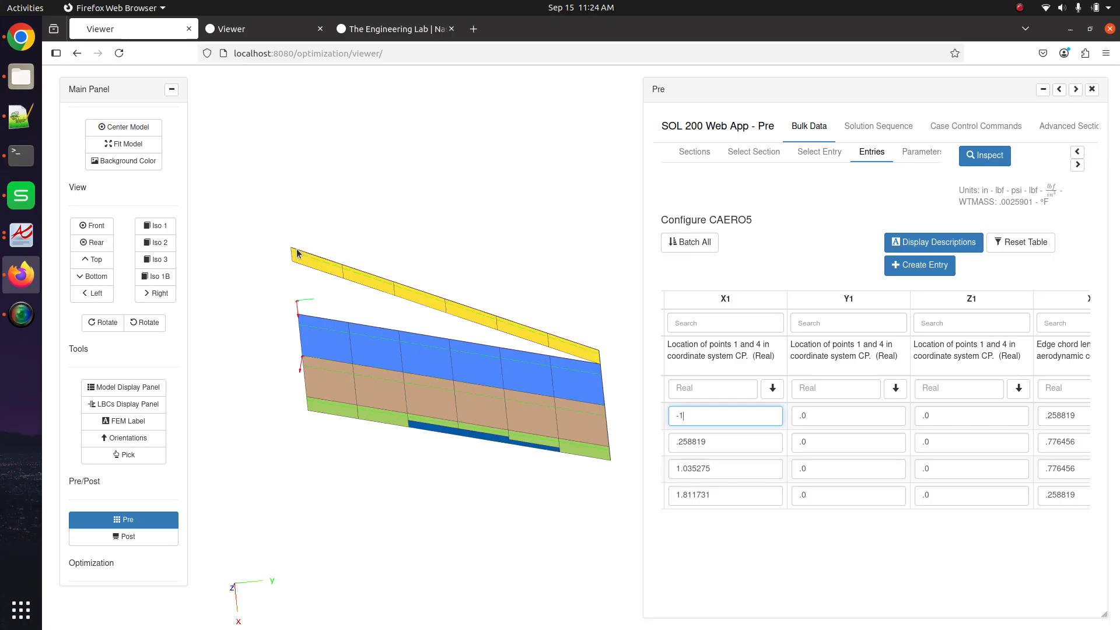
- Reset X1 of CAERO5 entry 101 to 0
left_click_drag(722, 415, 588, 402)
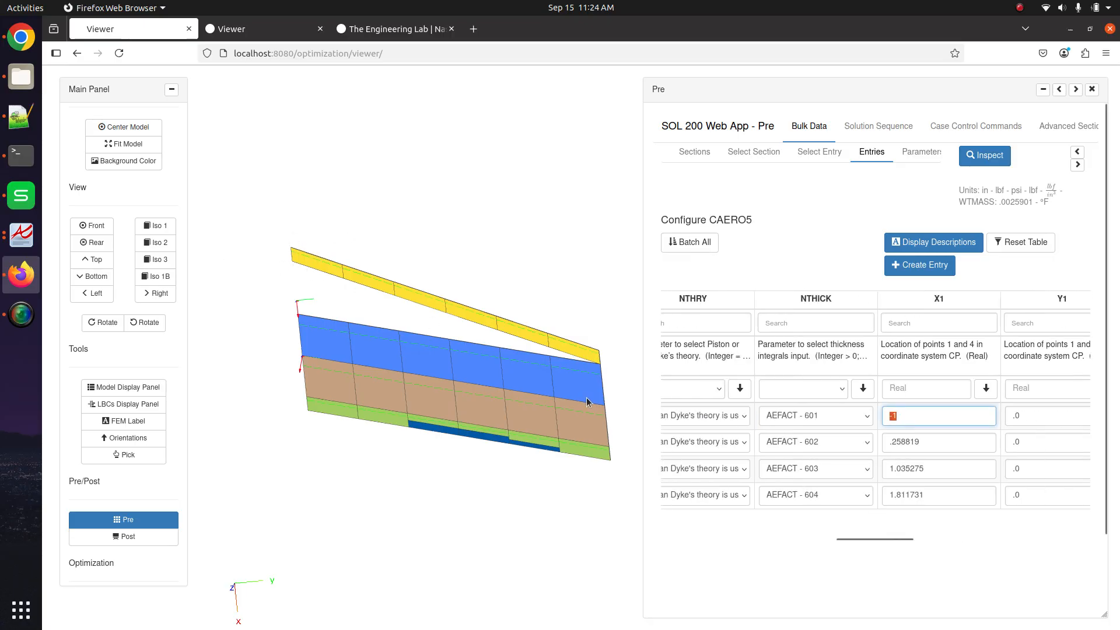
type("0")
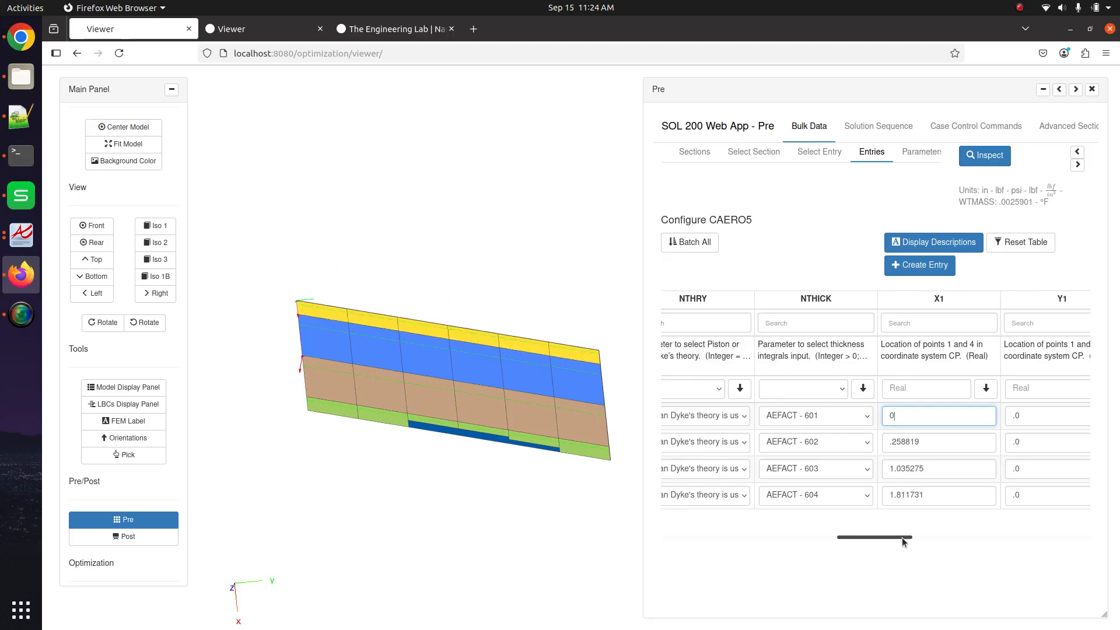
scroll(877, 529, "right", 5)
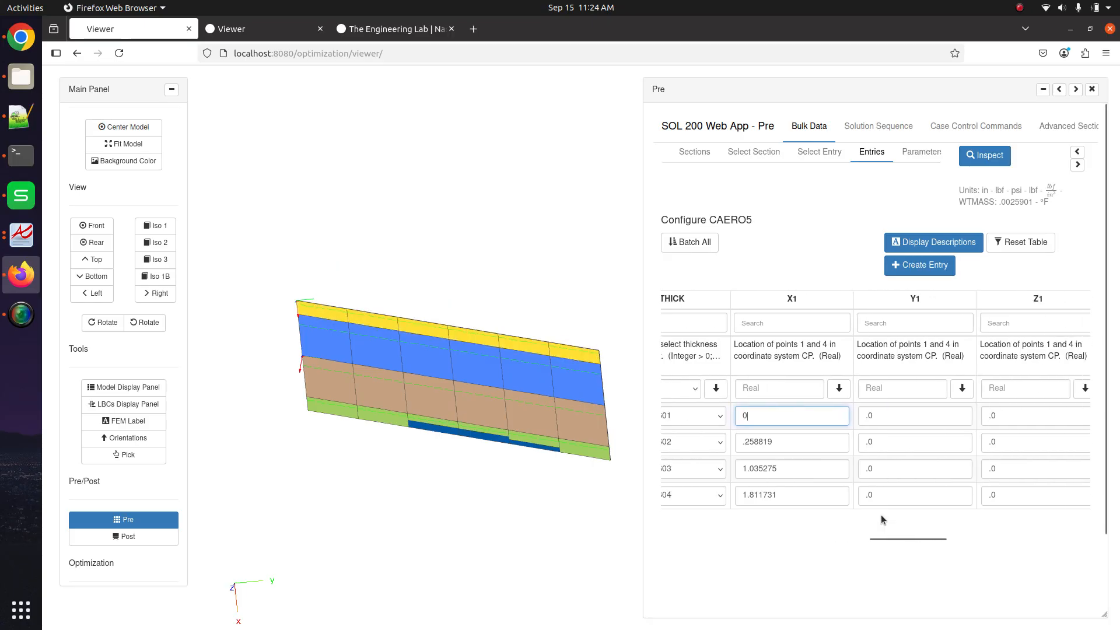
- Close the preprocessor, hide all model items and display only the elements and wireframe of PSHELL 1
left_click(149, 527)
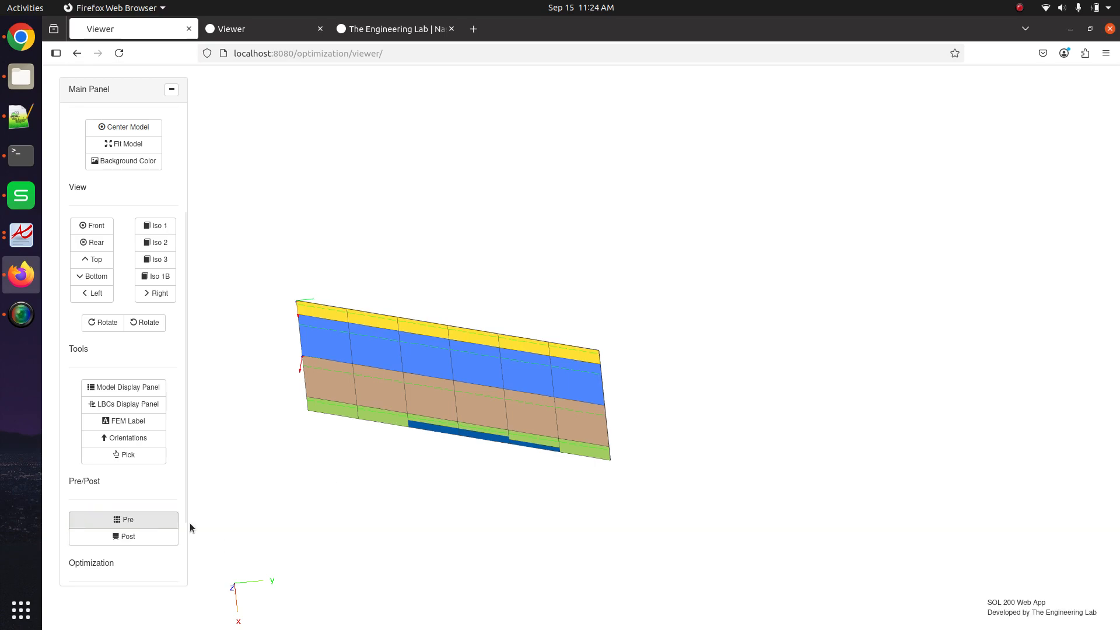
left_click(153, 387)
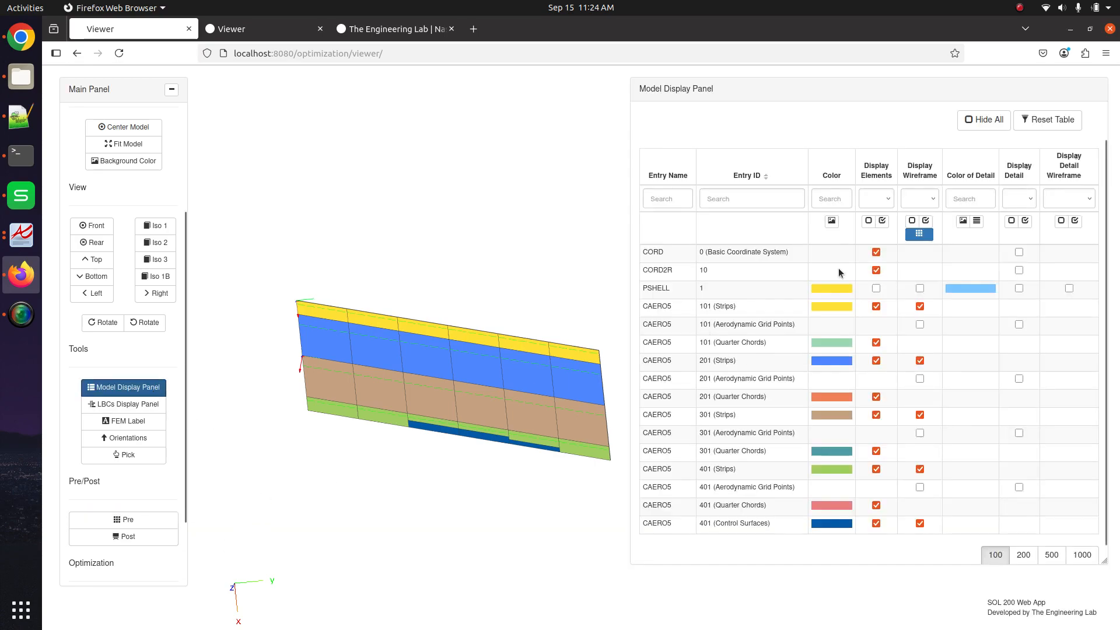
left_click(971, 120)
left_click(876, 288)
left_click(918, 288)
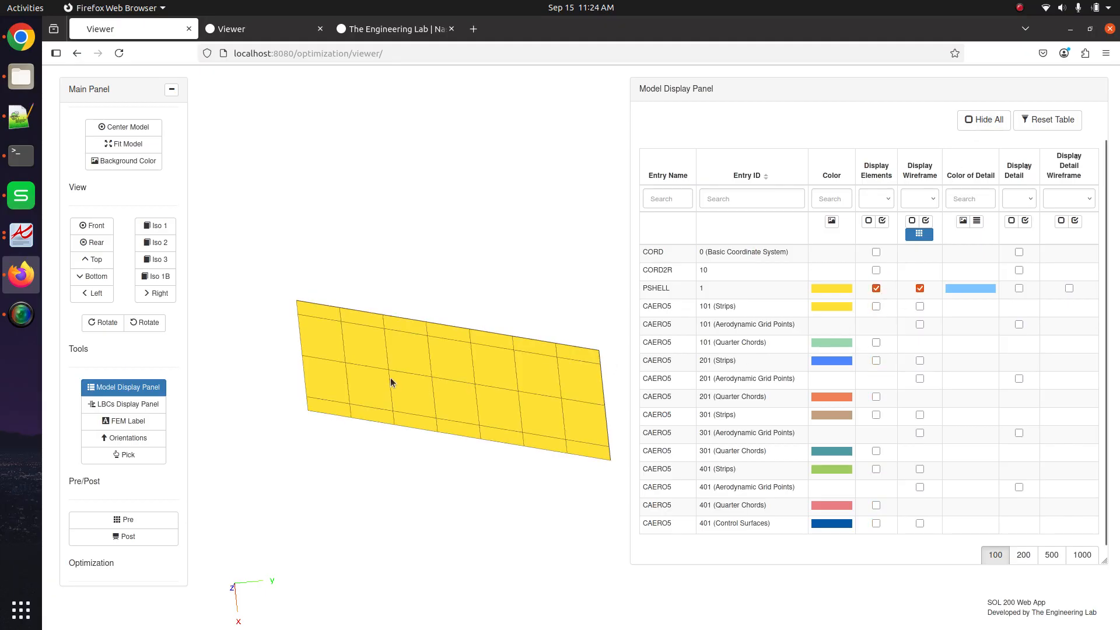
left_click_drag(390, 379, 410, 339)
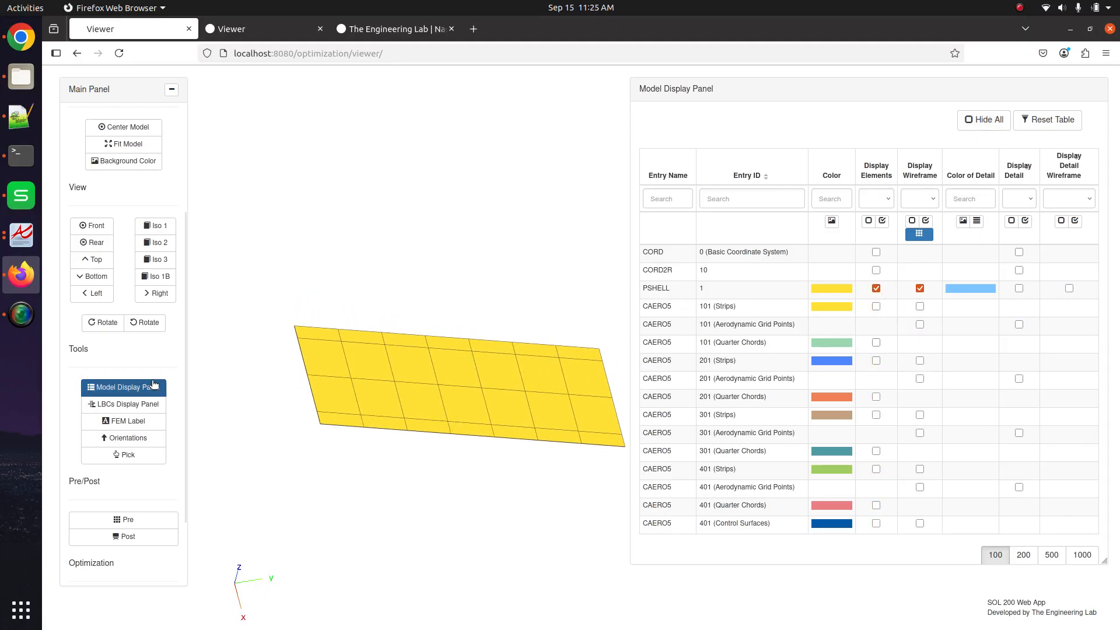
- Start adding nodes to the FEM label's Grid IDs with a picking sphere radius of .1
left_click(126, 423)
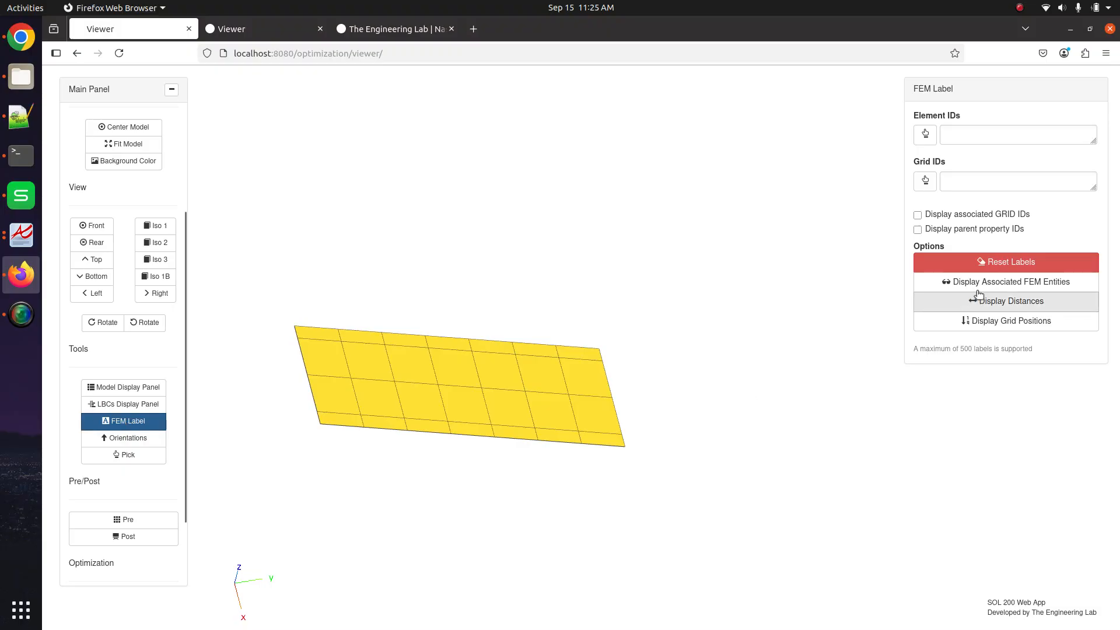
left_click(928, 183)
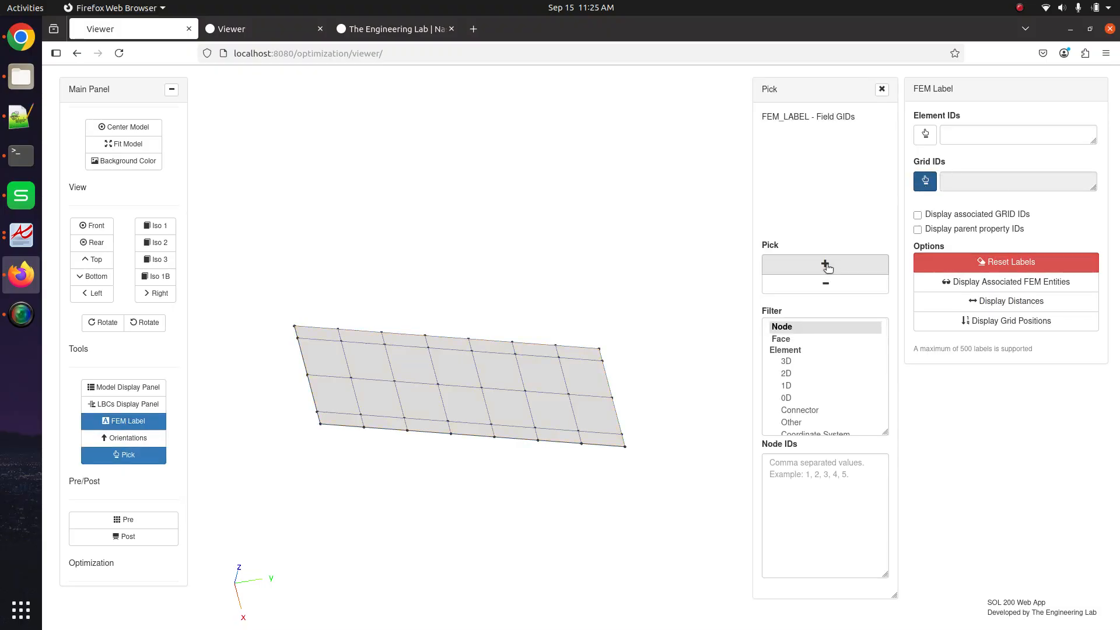
left_click(824, 263)
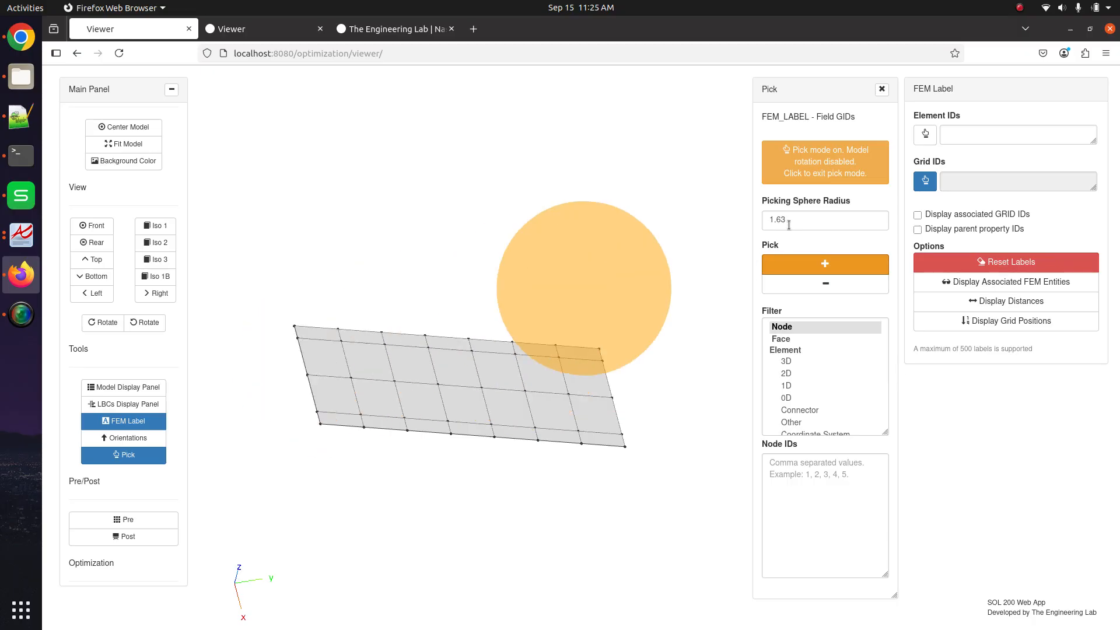
left_click_drag(788, 225, 686, 216)
type(".1")
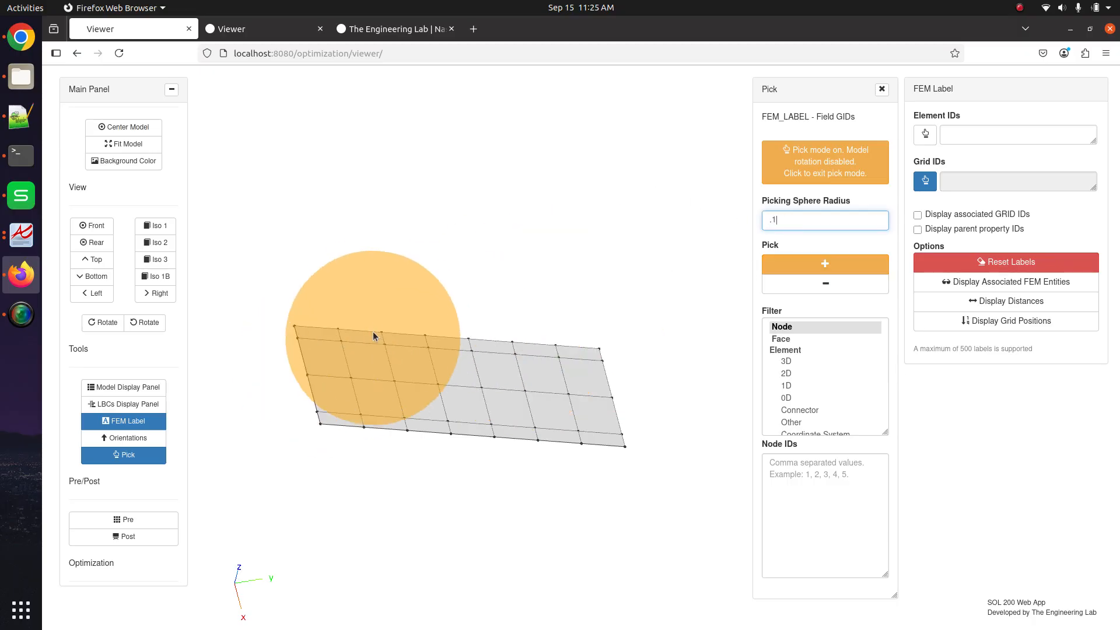
- Pick grids 9, 18, 19 and 12 plus one more node near the wing tip for labelling
left_click(298, 338)
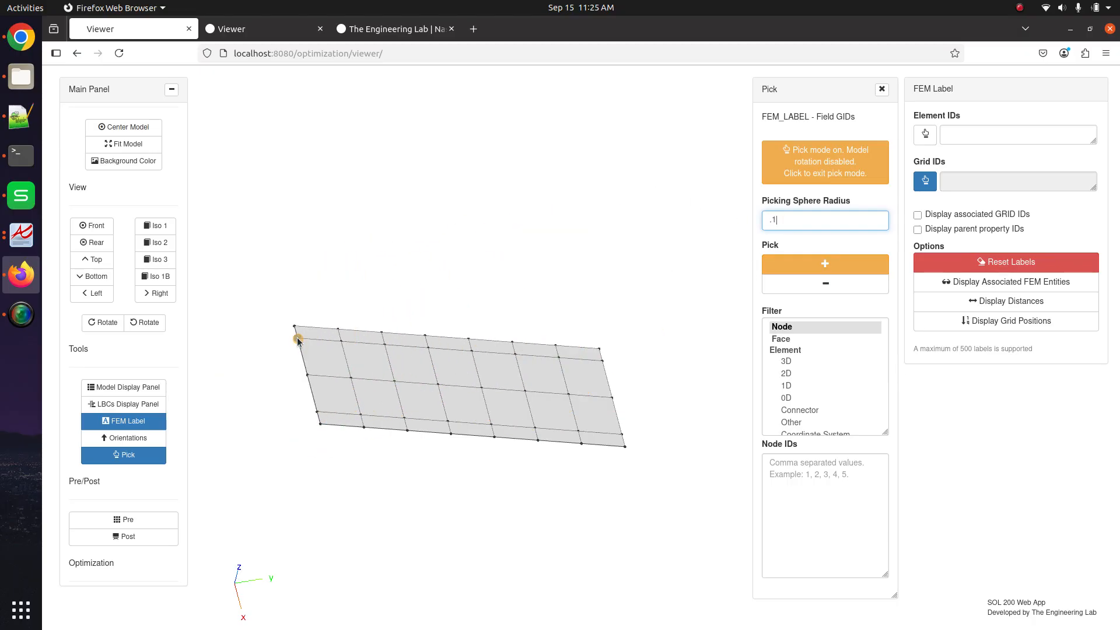
left_click(350, 377)
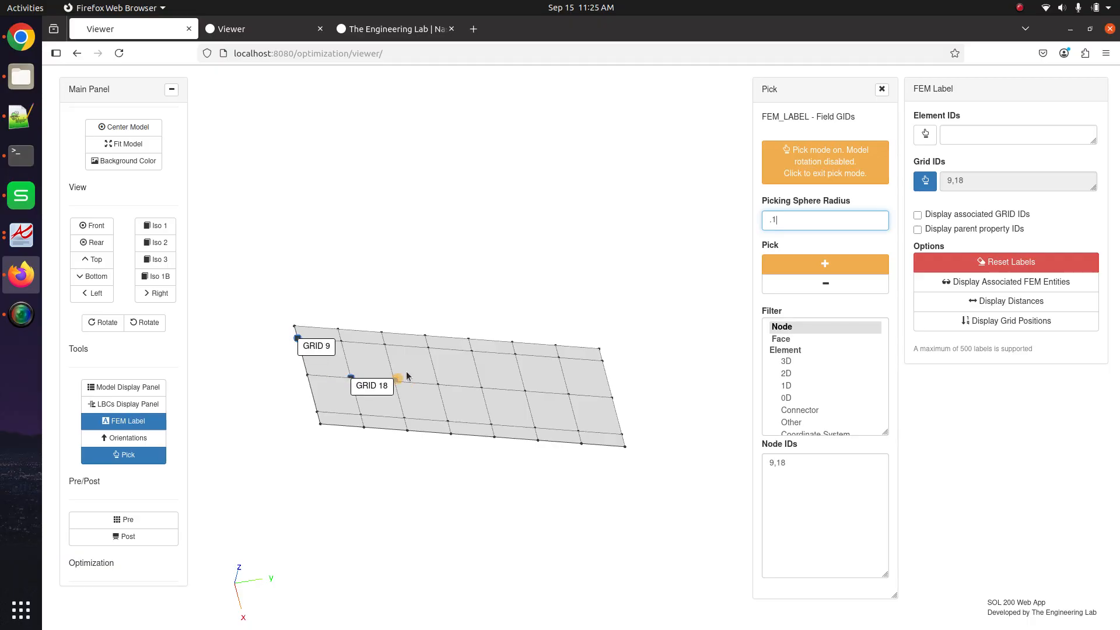
left_click(395, 379)
left_click(428, 347)
left_click(567, 392)
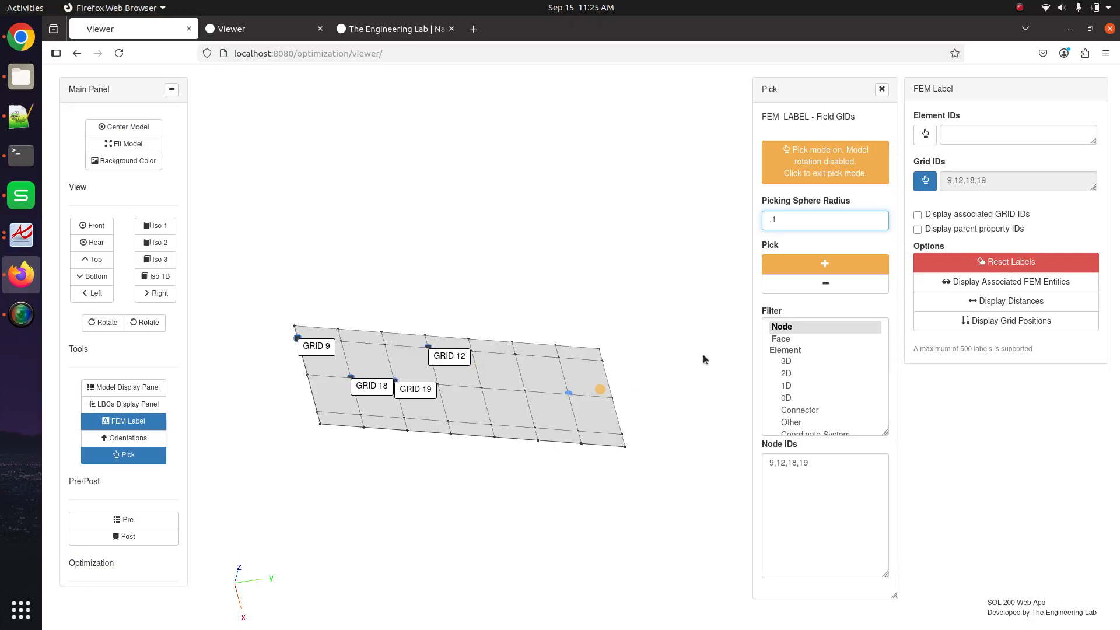
- Finish adding grid 23 to the labelled Grid IDs and display the positions of the labelled grids
left_click(825, 264)
left_click(929, 186)
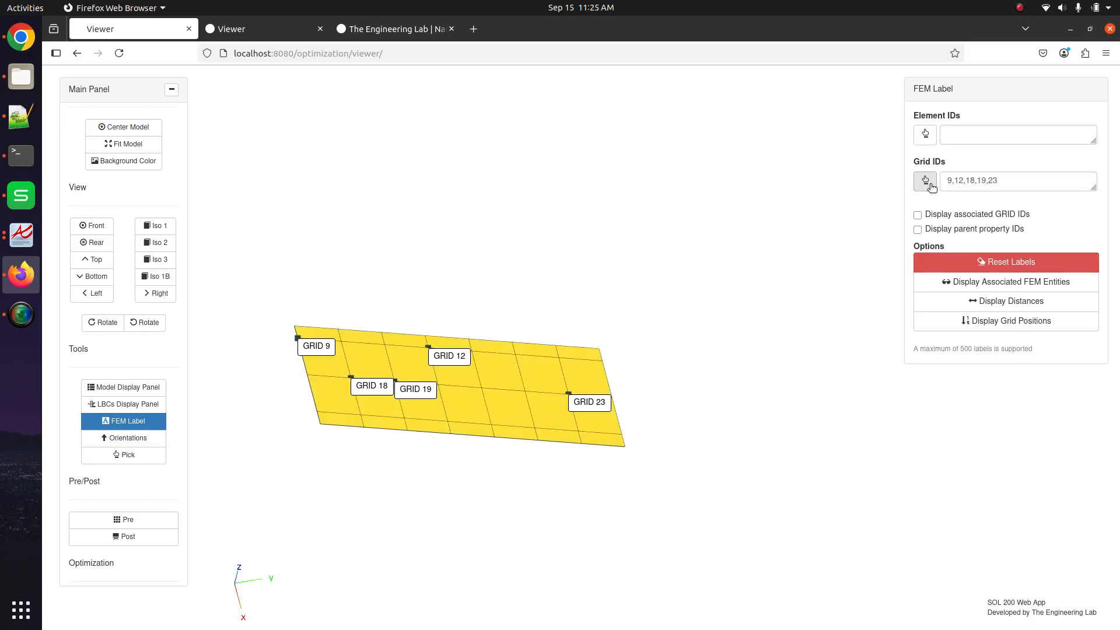
left_click(994, 321)
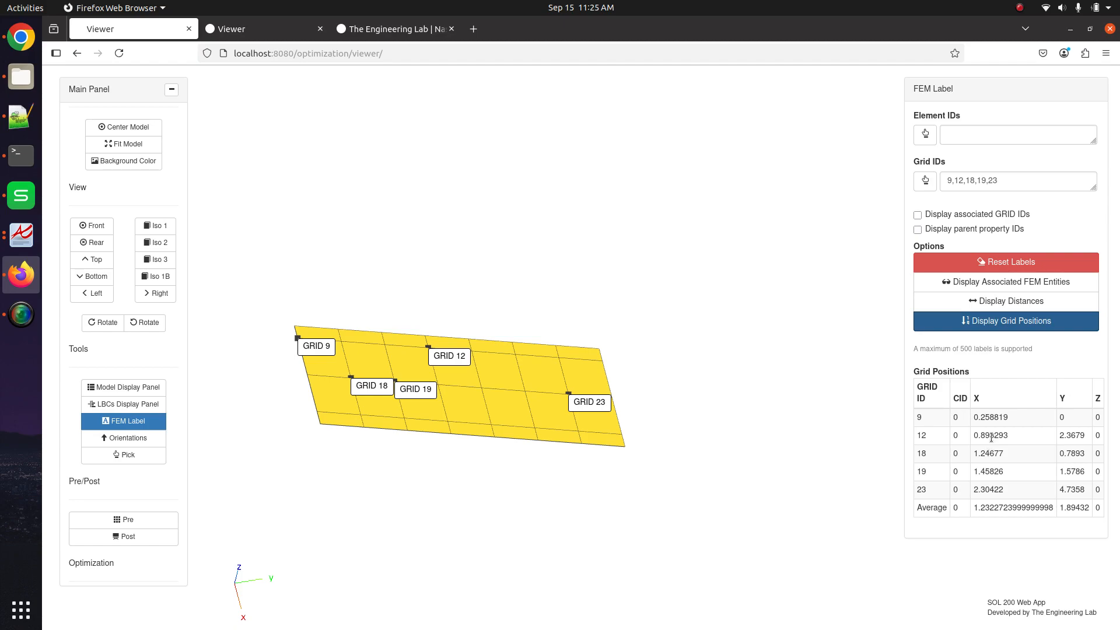
scroll(384, 395, "up", 5)
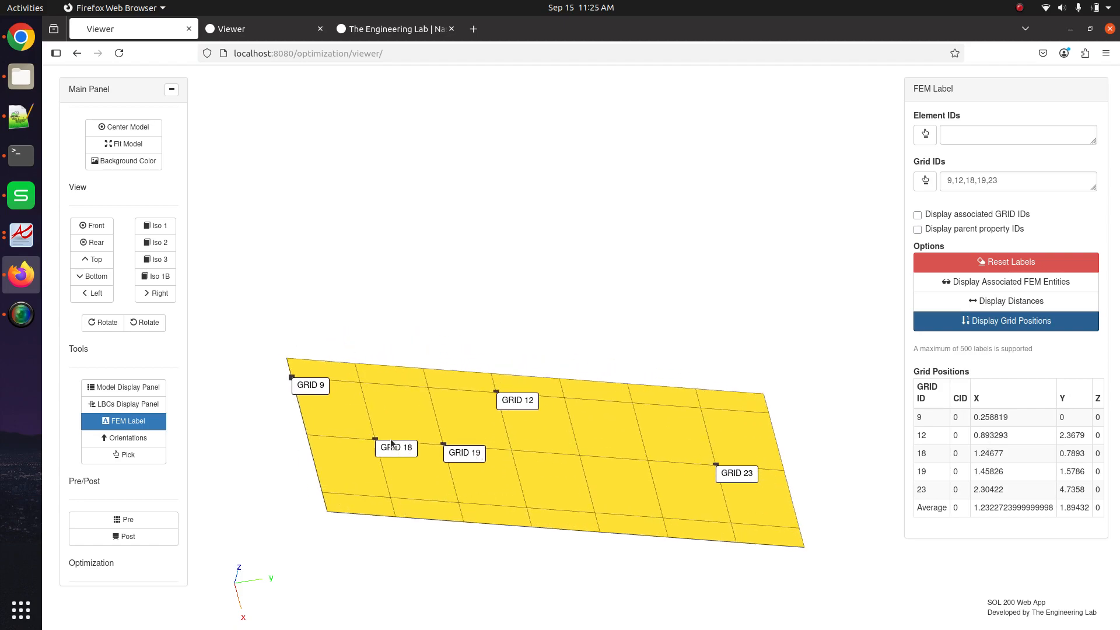
- Reset the labels, label only grid 1 at the wing's root leading-edge corner, and display its grid position
left_click(1008, 262)
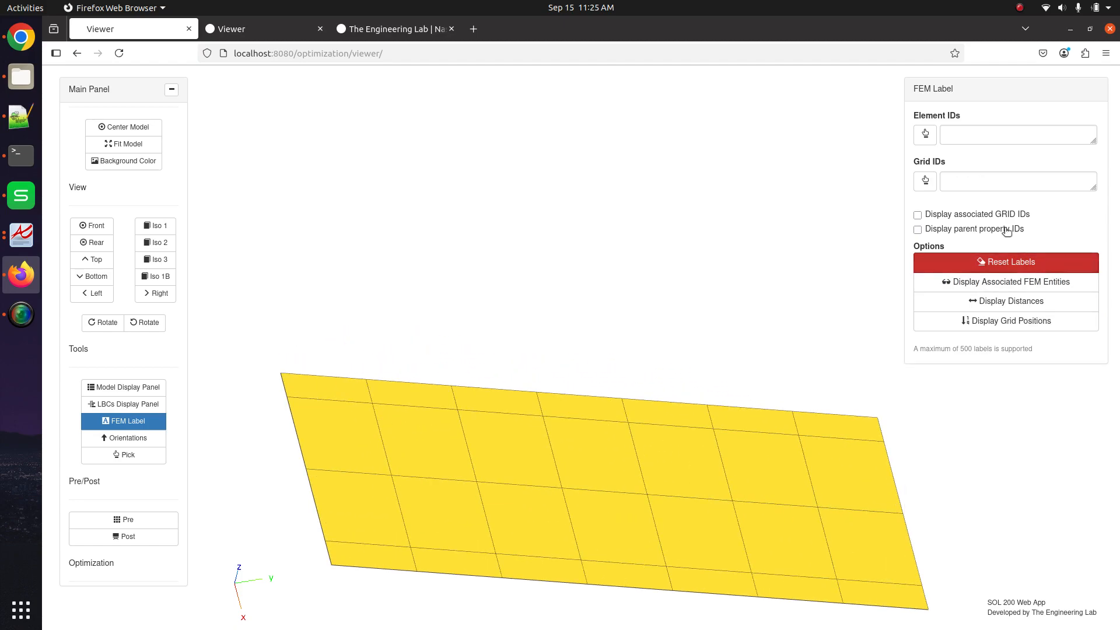
left_click(926, 182)
left_click(825, 264)
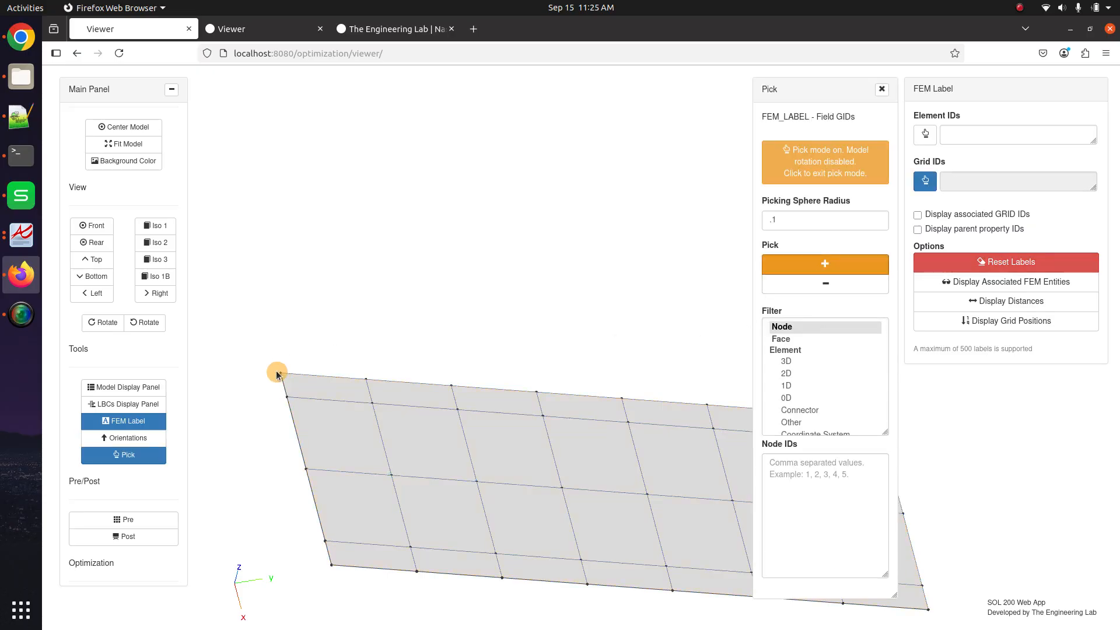
left_click(277, 374)
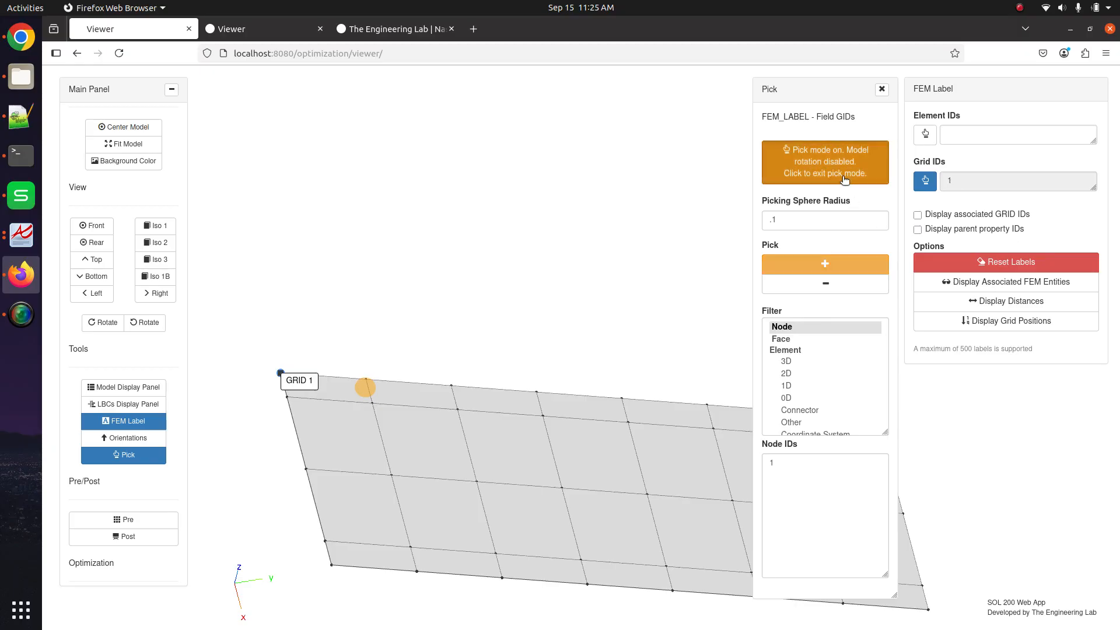
left_click(852, 174)
left_click(914, 181)
left_click(986, 320)
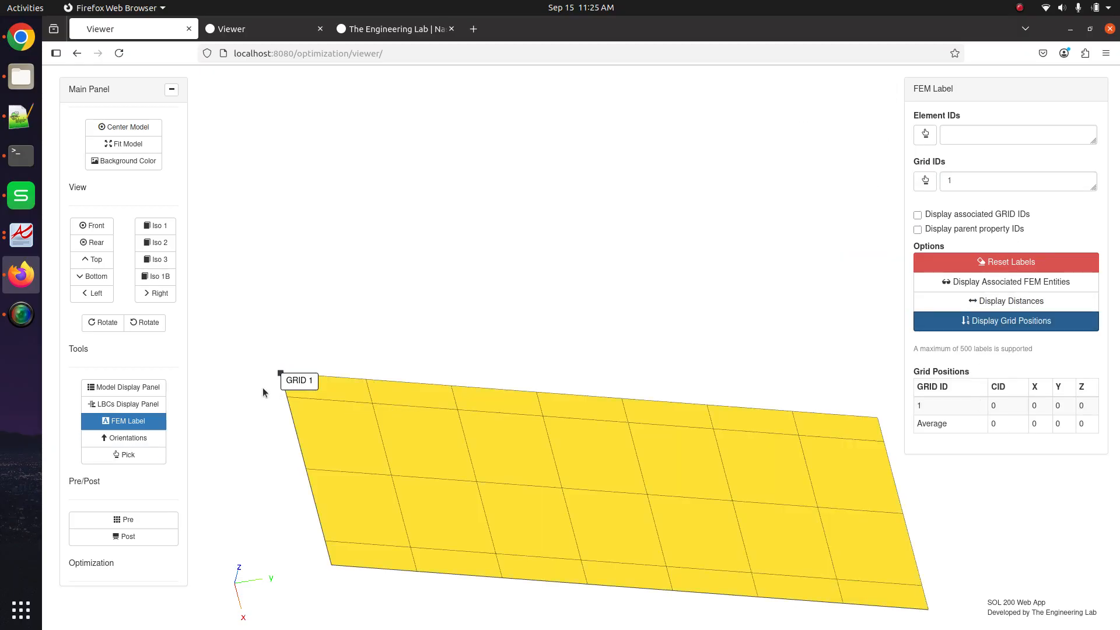
- Close the FEM label tool, reopen the CAERO5 entries and check X1, Y1 and Z1 of entry 101
left_click(157, 423)
left_click(149, 519)
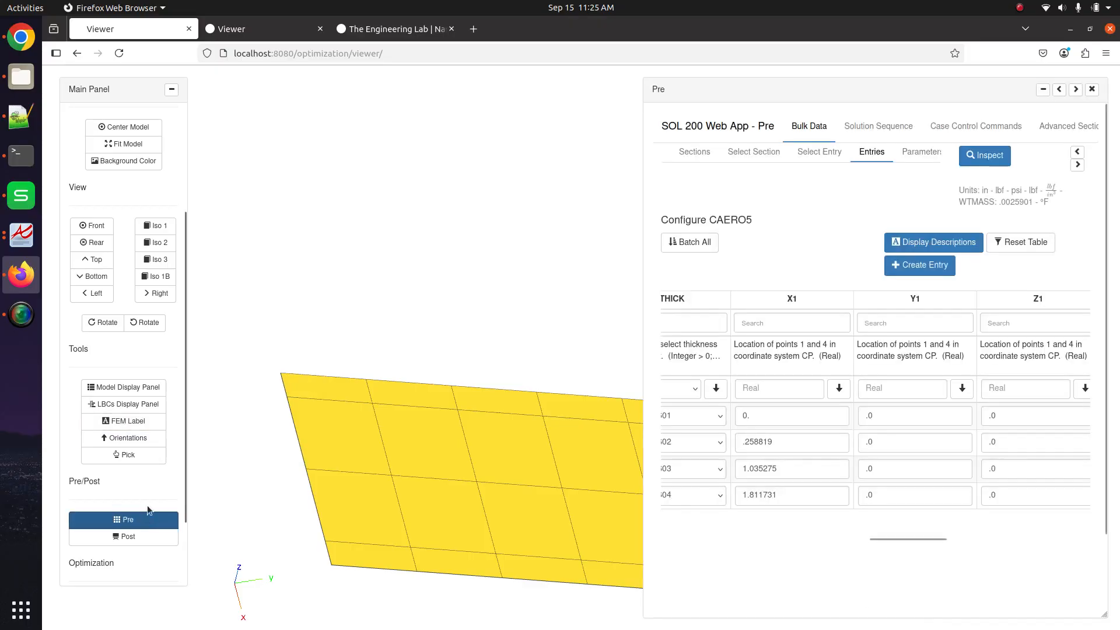
left_click_drag(801, 420, 693, 421)
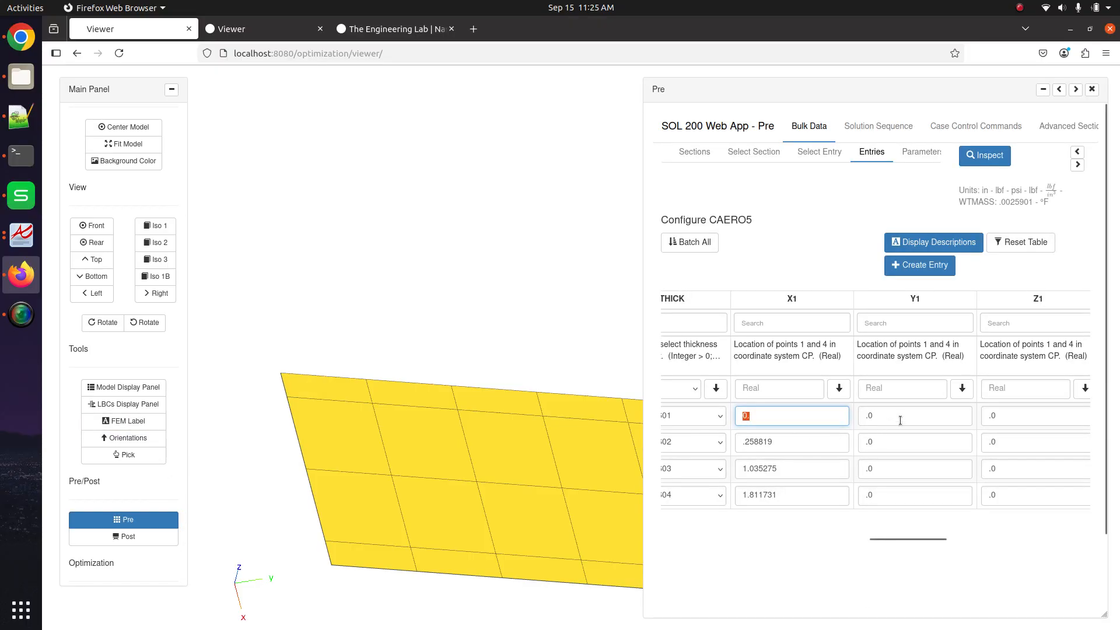
left_click_drag(900, 419, 836, 410)
left_click_drag(1018, 421, 974, 531)
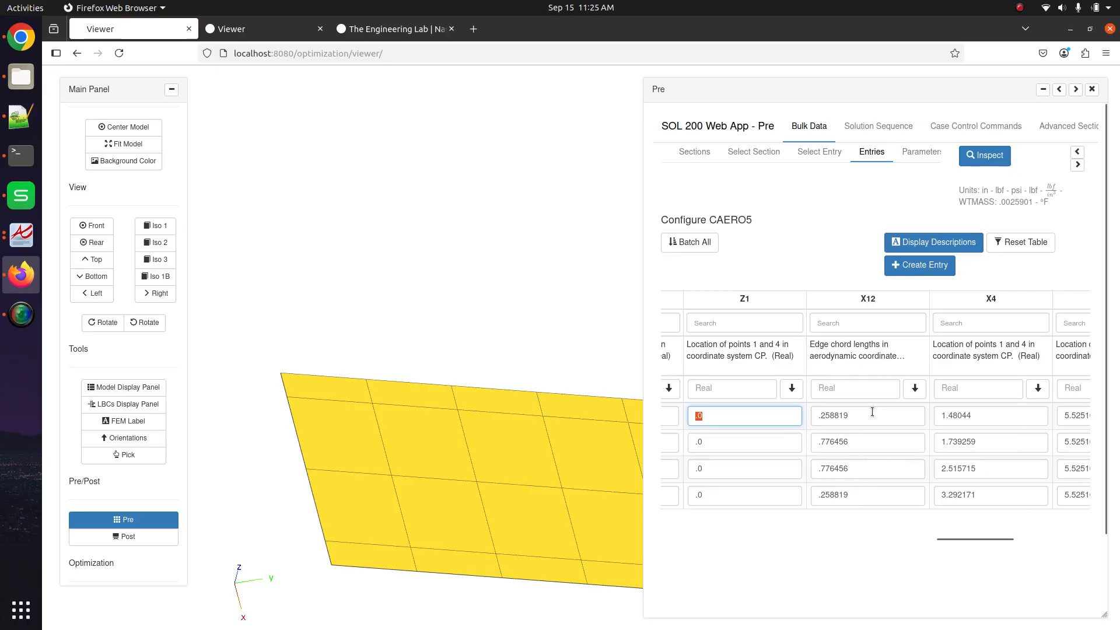
- Hide PSHELL 1, filter the model items by "strip", and display the elements and wireframe of all CAERO5 strips
left_click(124, 386)
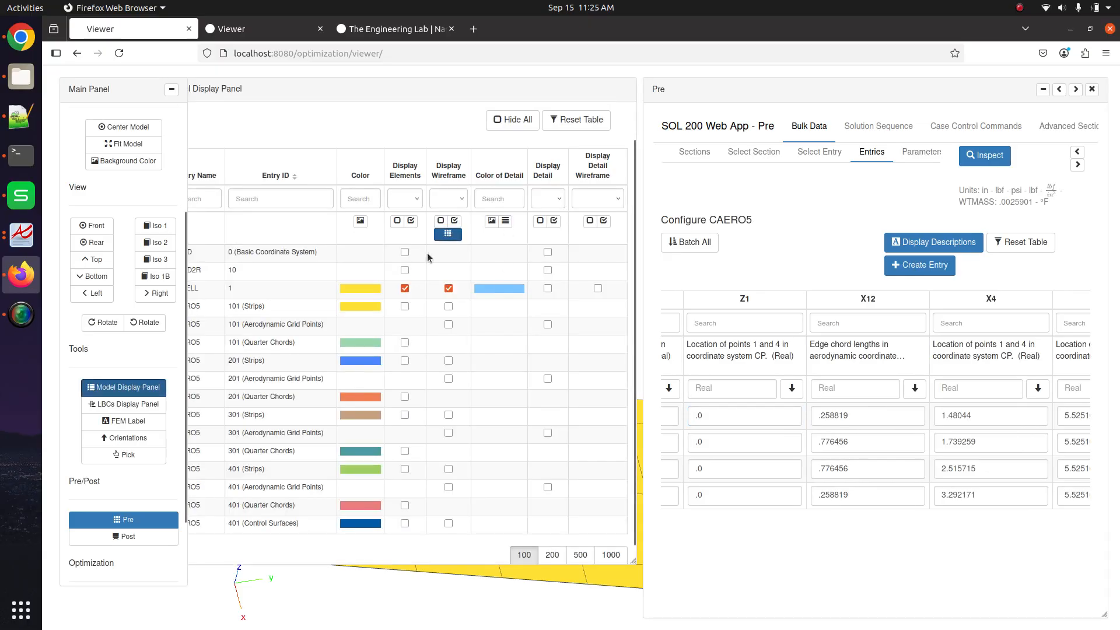
left_click(408, 290)
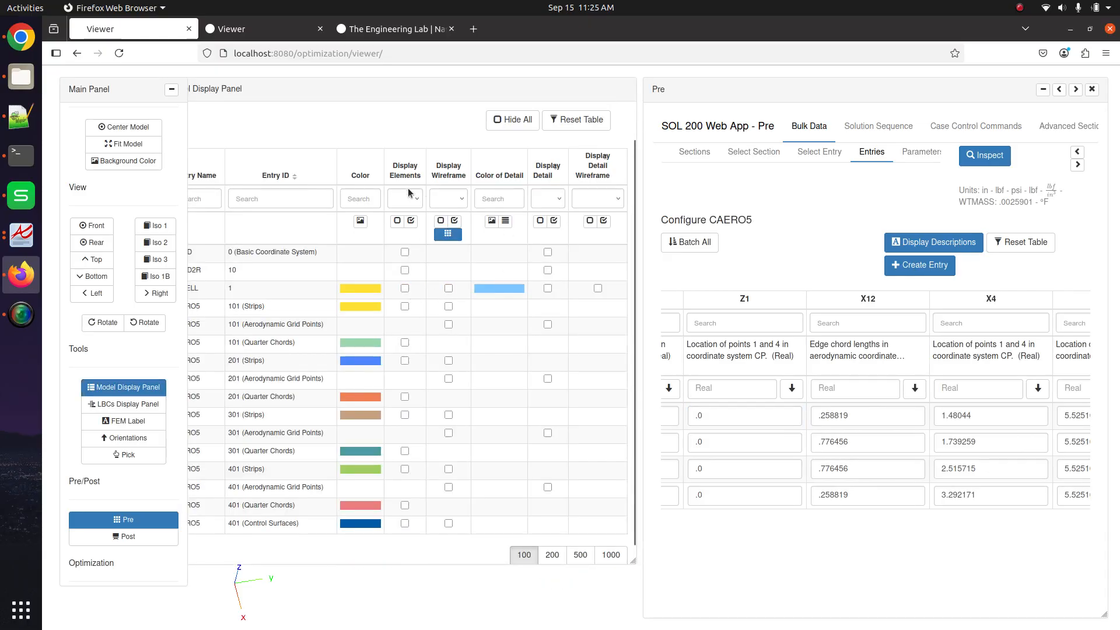
left_click(261, 199)
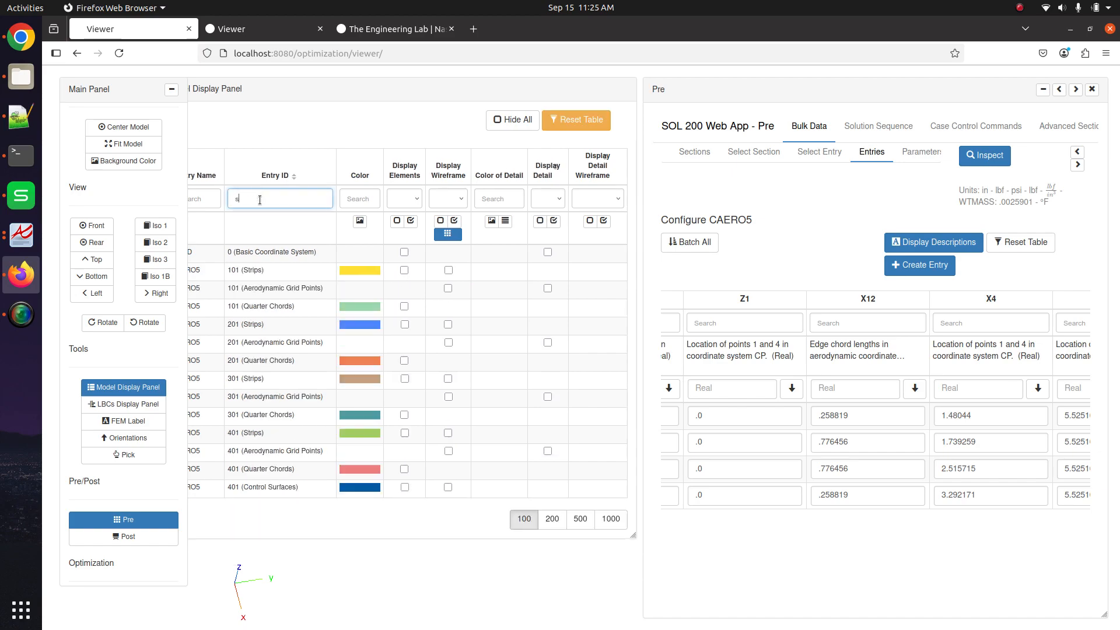
type("strip")
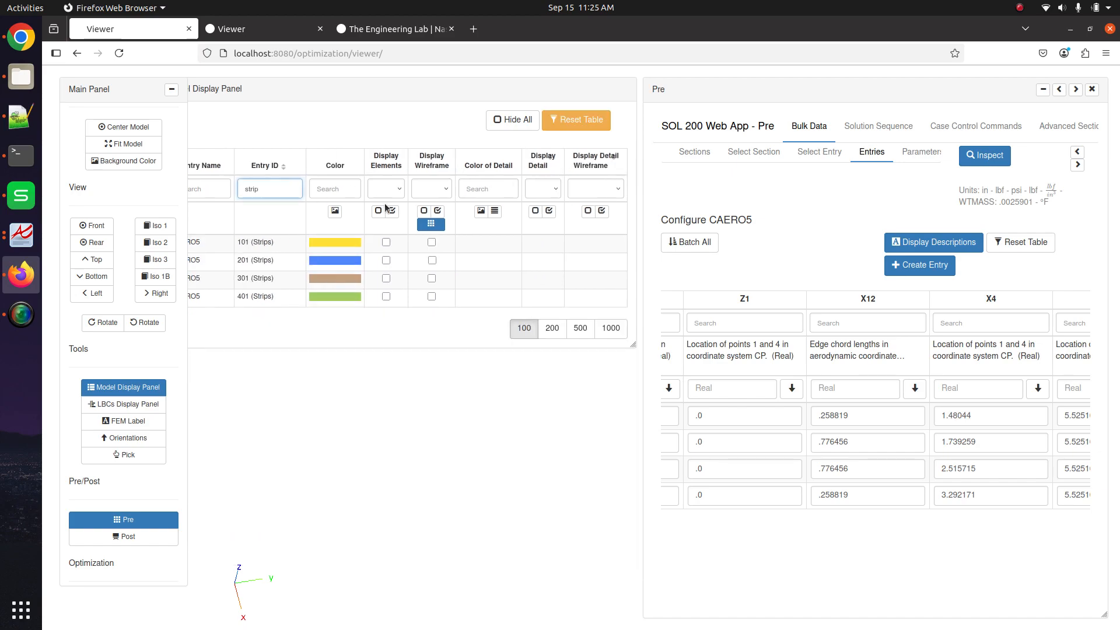
left_click(391, 211)
left_click(437, 210)
left_click(576, 120)
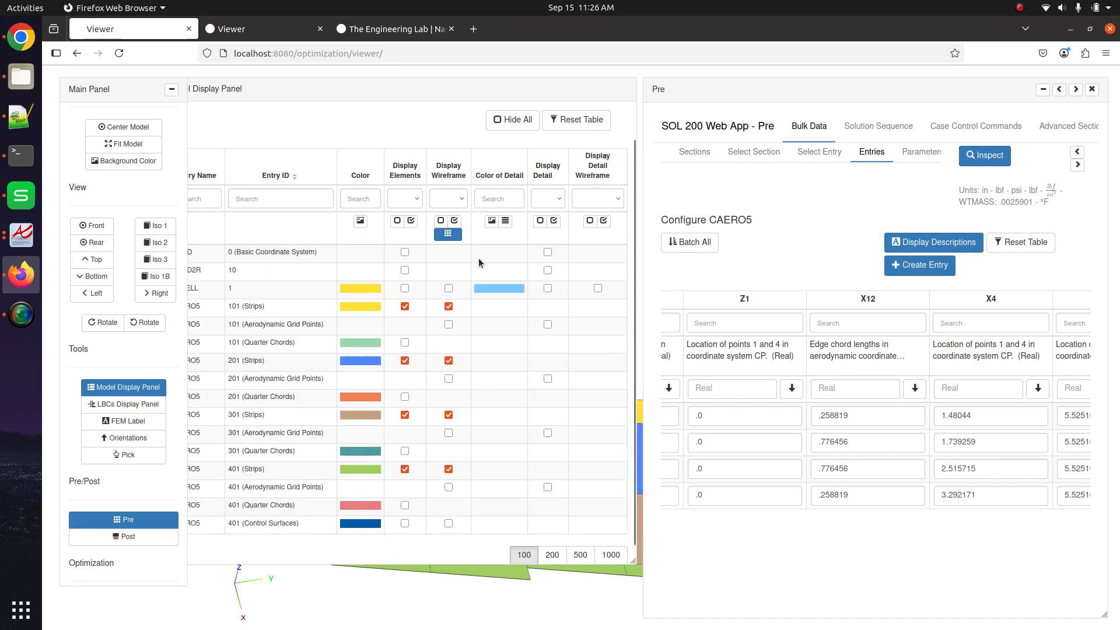
left_click(123, 387)
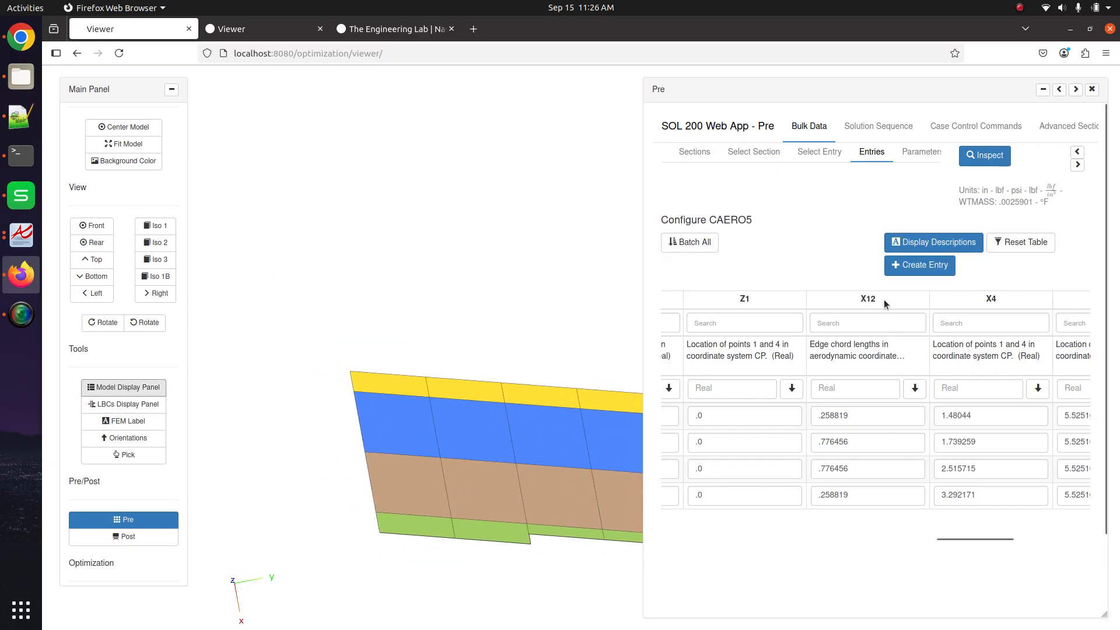
- Copy the X12 value of CAERO5 entry 101 and replace it with 1
left_click(826, 414)
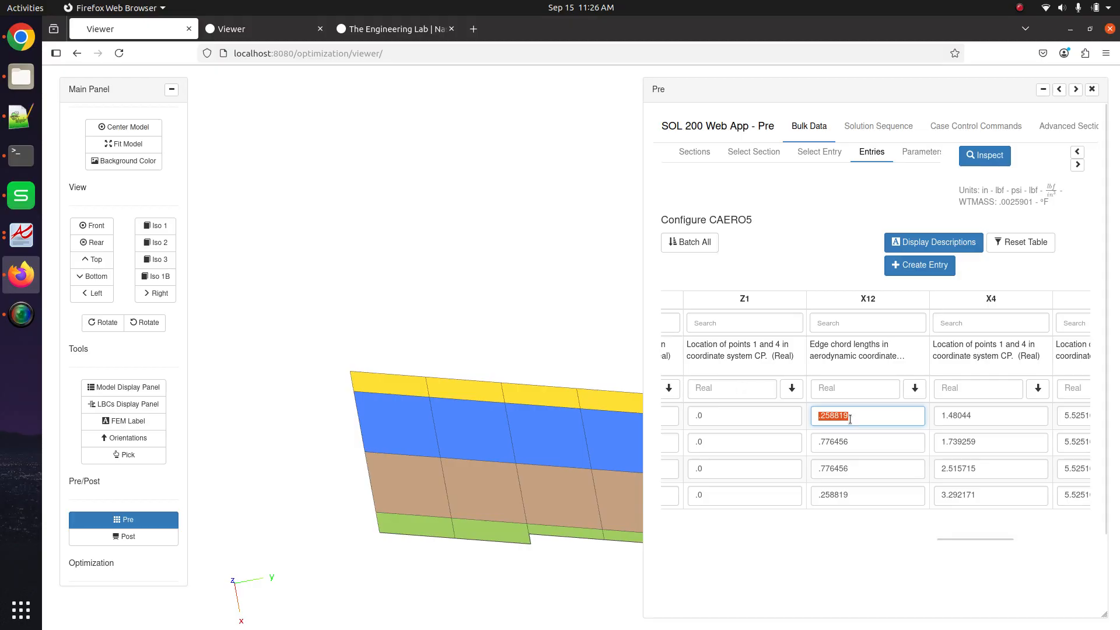
left_click(870, 413)
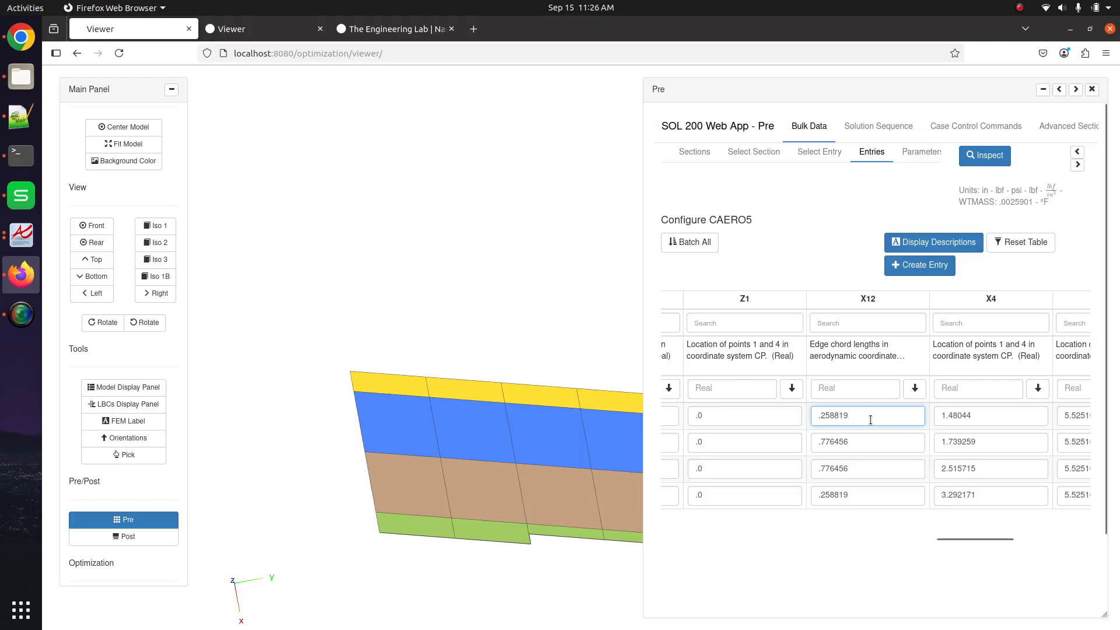
key("ctrl+a")
key("ctrl+c")
type("1")
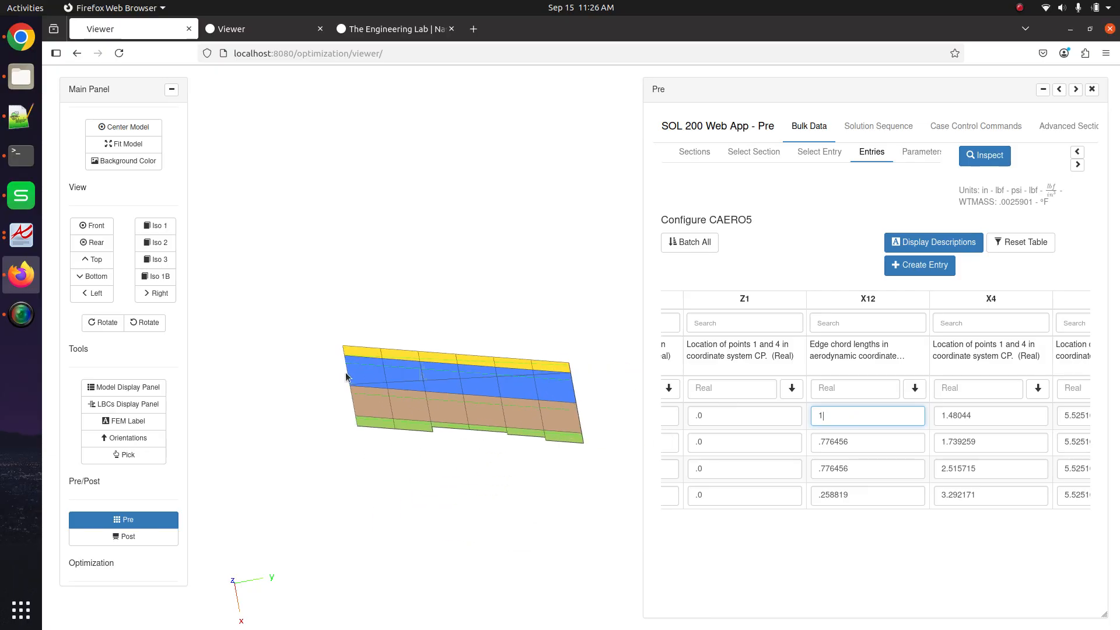
- Examine the edited CAERO5 101 panel against the neighbouring panels and check which strips and quarter chords are displayed
left_click_drag(346, 372, 430, 406)
scroll(425, 409, "up", 3)
left_click_drag(297, 416, 369, 327)
scroll(395, 409, "up", 3)
left_click(124, 387)
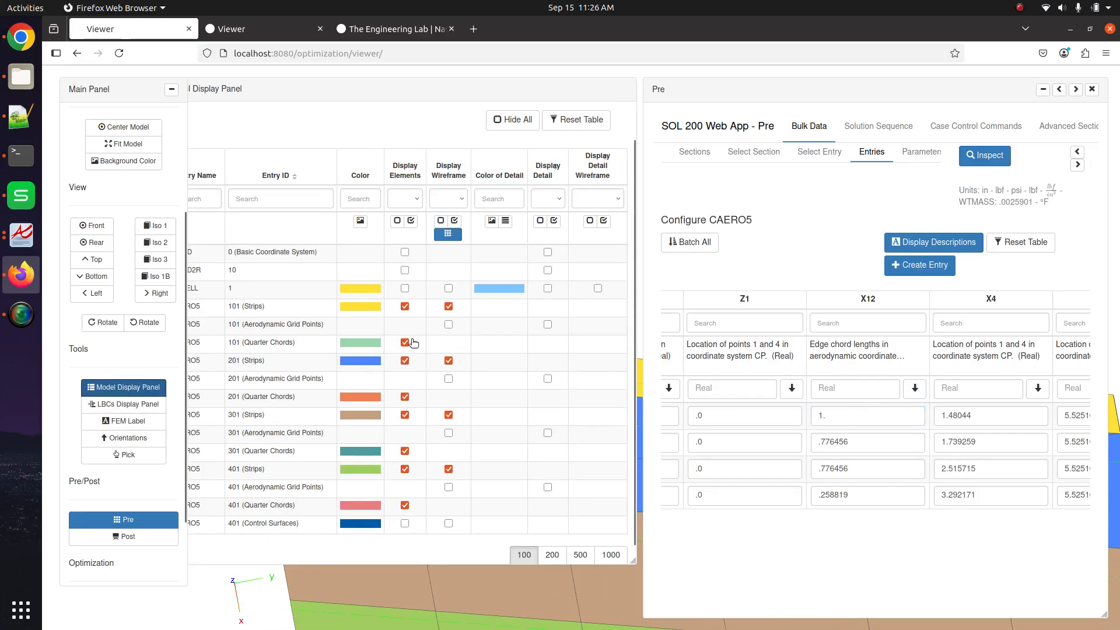
left_click(133, 387)
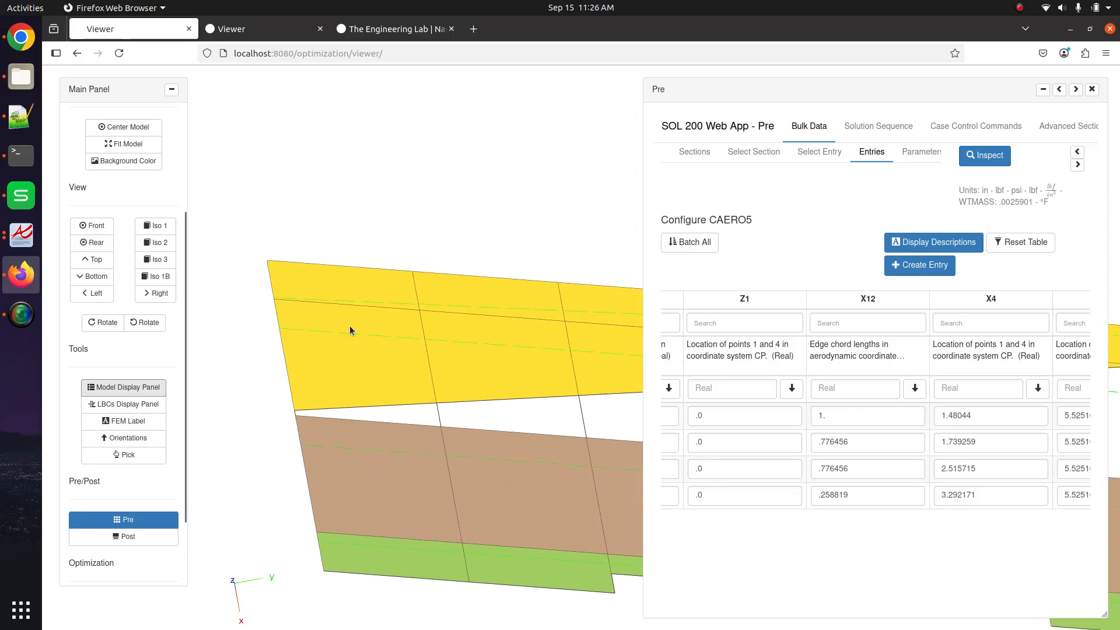
scroll(351, 330, "down", 6)
left_click_drag(500, 358, 279, 369)
scroll(278, 369, "down", 3)
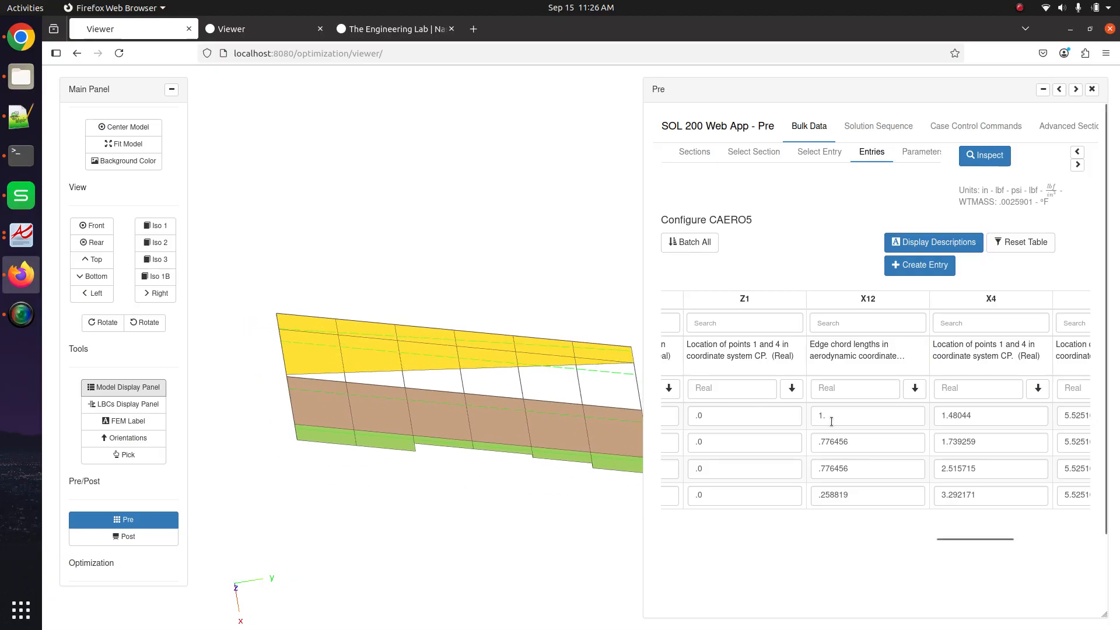
- Restore X12 of CAERO5 entry 101 to .258819 and inspect the panel's inboard edge up close
left_click_drag(869, 414, 785, 404)
key("ctrl+v")
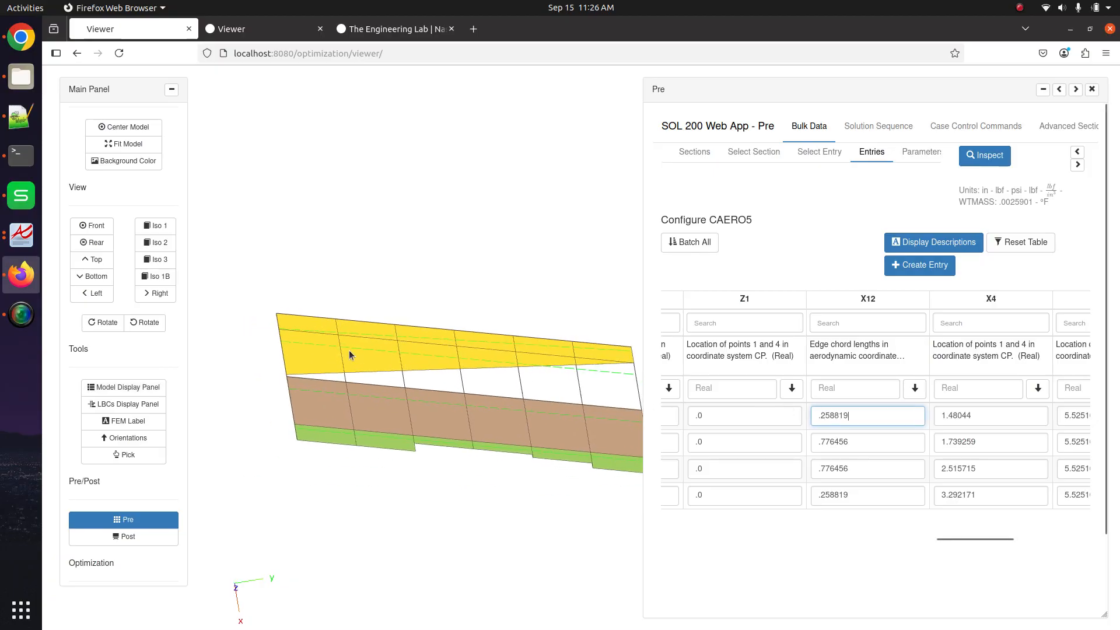
left_click_drag(284, 337, 375, 378)
scroll(275, 360, "up", 3)
left_click_drag(275, 360, 499, 365)
scroll(331, 377, "up", 5)
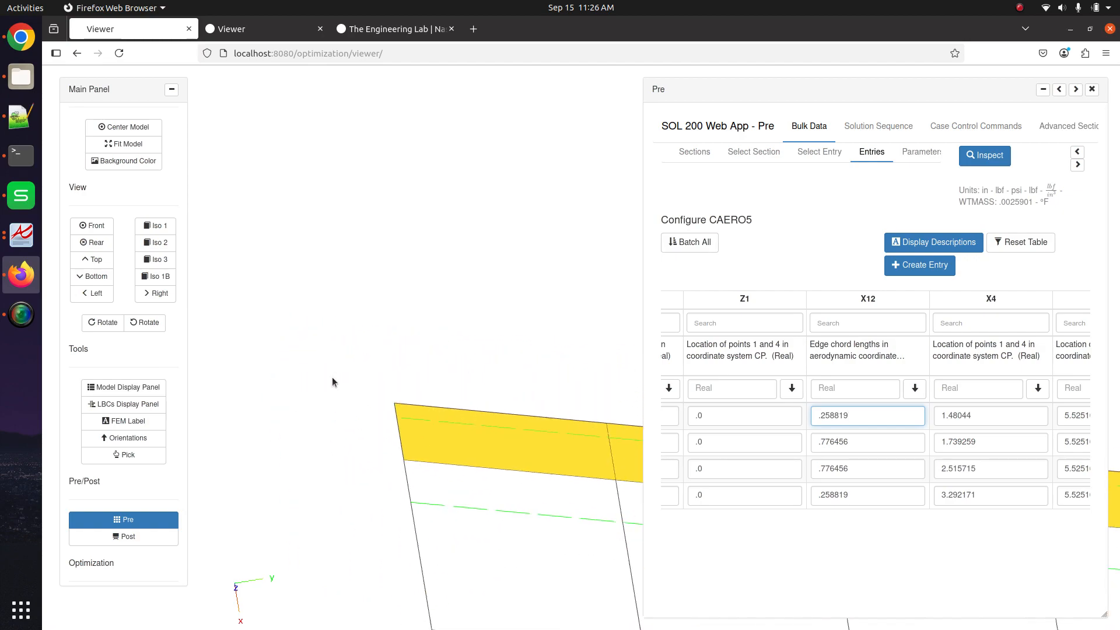
left_click_drag(332, 376, 497, 252)
scroll(426, 330, "up", 9)
scroll(419, 334, "down", 3)
left_click_drag(335, 162, 324, 231)
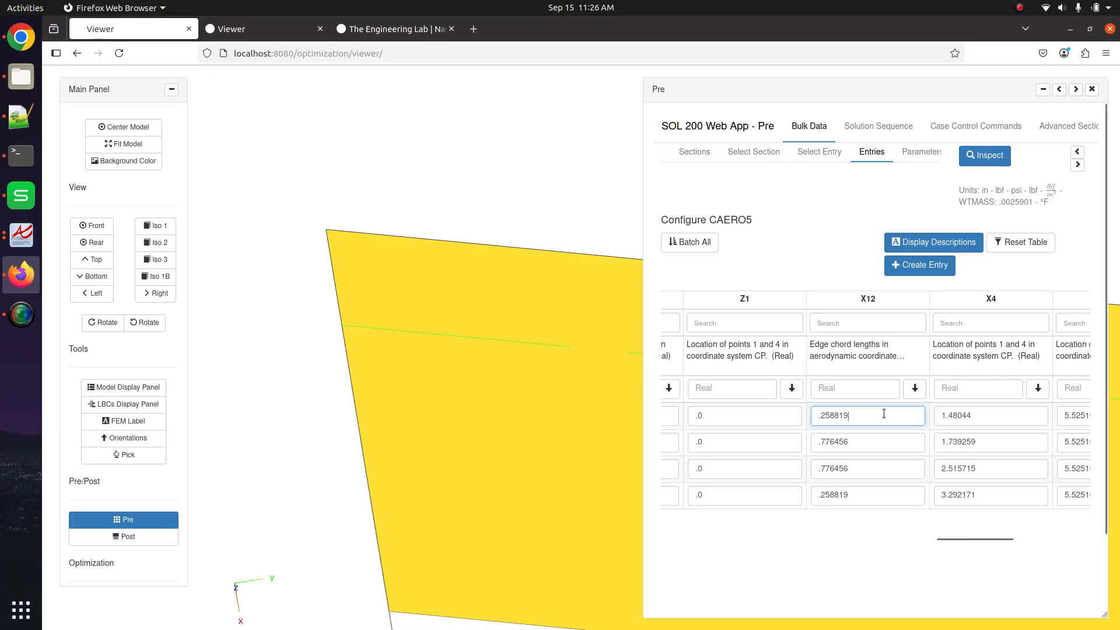
- Try an X12 of 1.258819 for CAERO5 entry 101, and restore it to .258819
key("Delete")
type("1")
left_click_drag(525, 338, 310, 474)
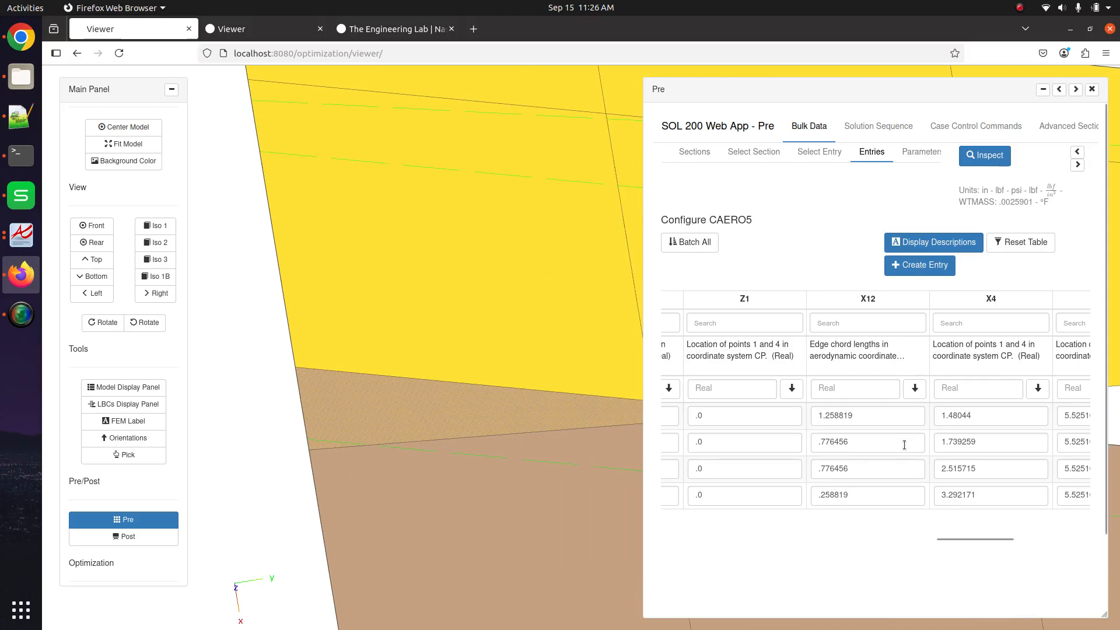
left_click_drag(900, 420, 787, 426)
key("ctrl+v")
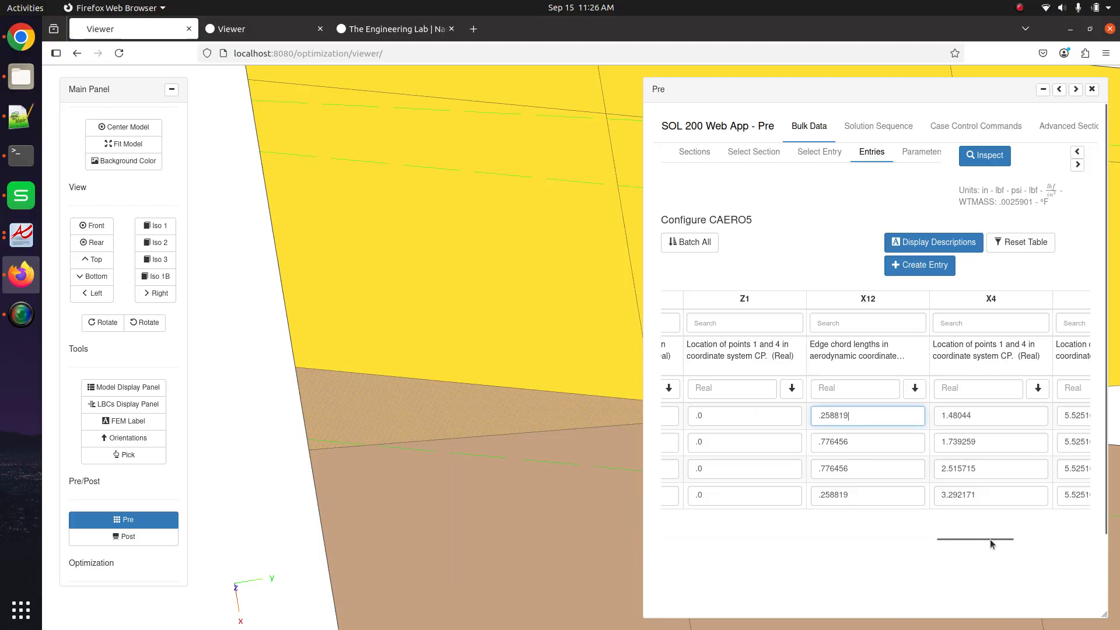
- Bring the wing tip into view and set X4 of CAERO5 entry 101 to 1
left_click_drag(992, 539, 1047, 538)
scroll(487, 402, "down", 3)
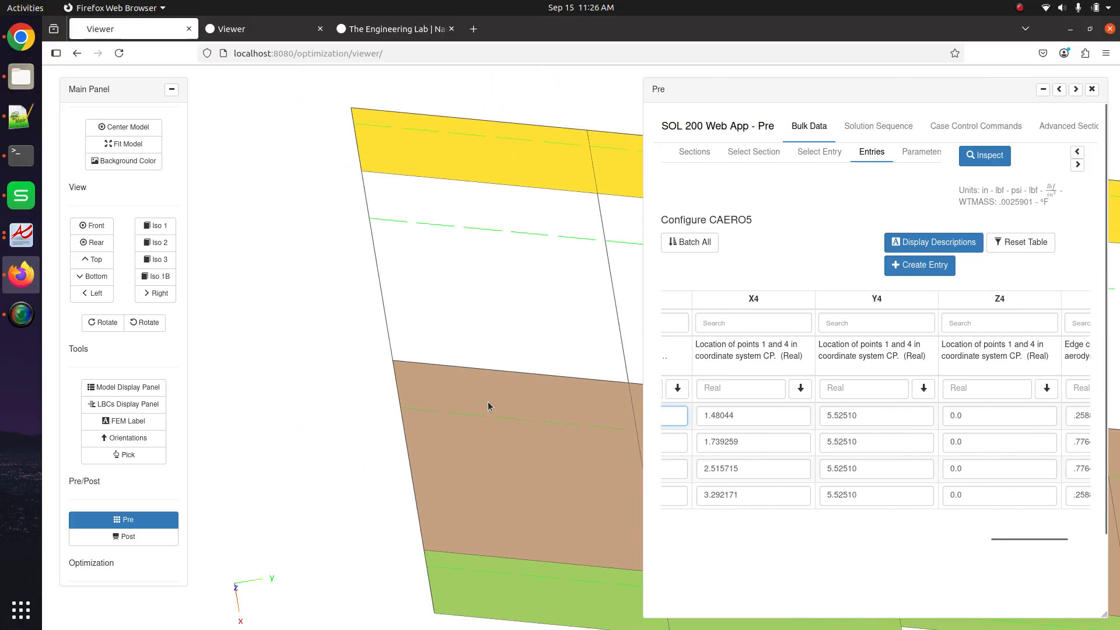
left_click_drag(488, 401, 95, 402)
left_click_drag(34, 328, 233, 361)
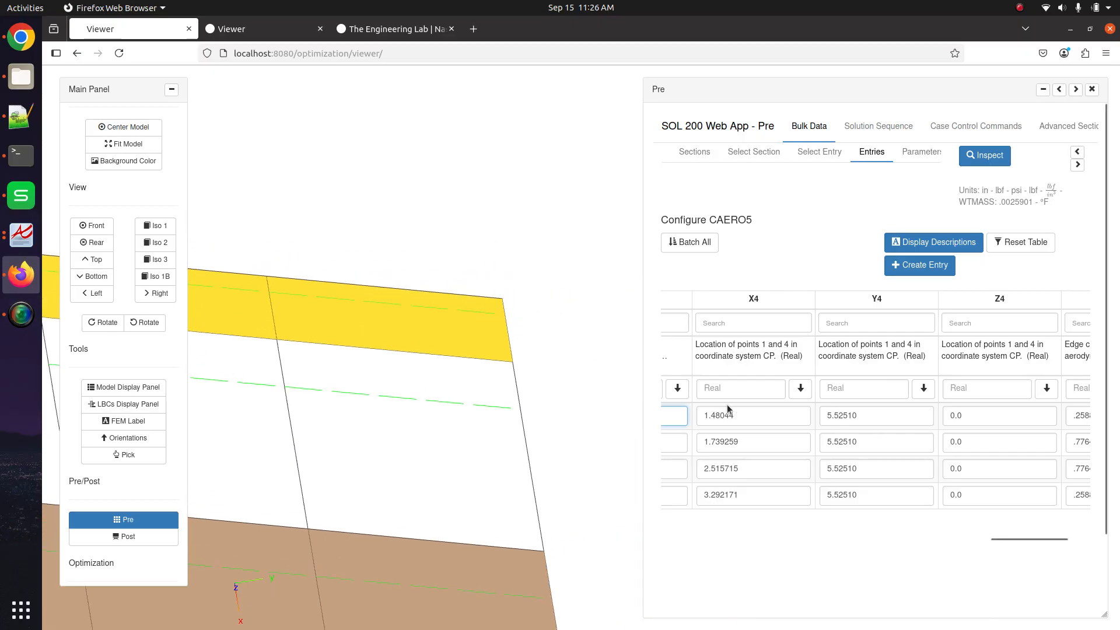
left_click_drag(747, 412, 689, 413)
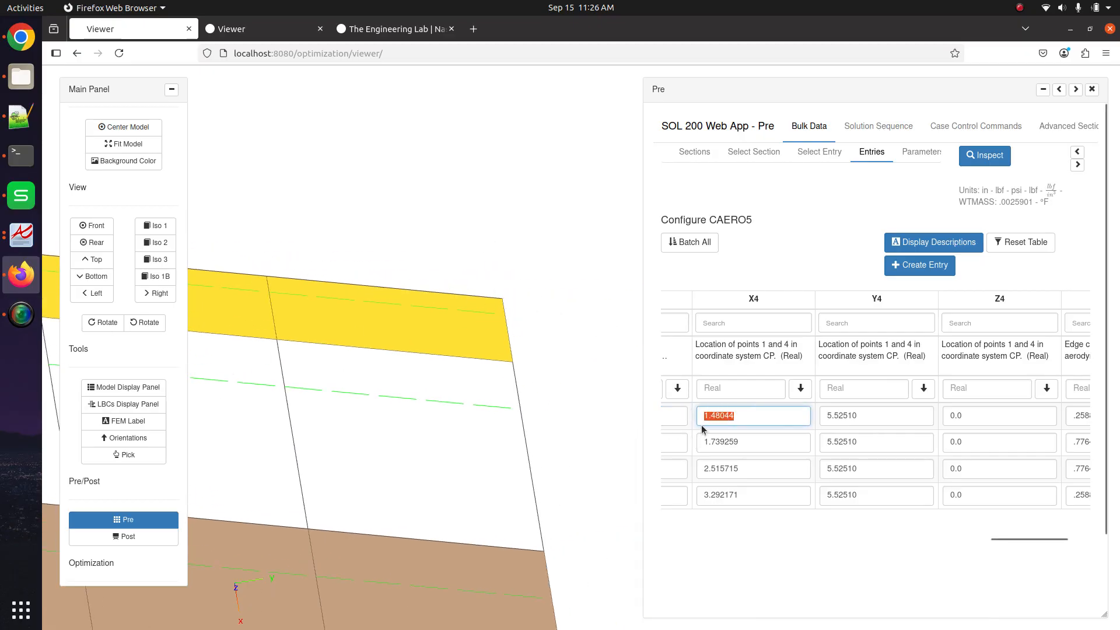
type("1")
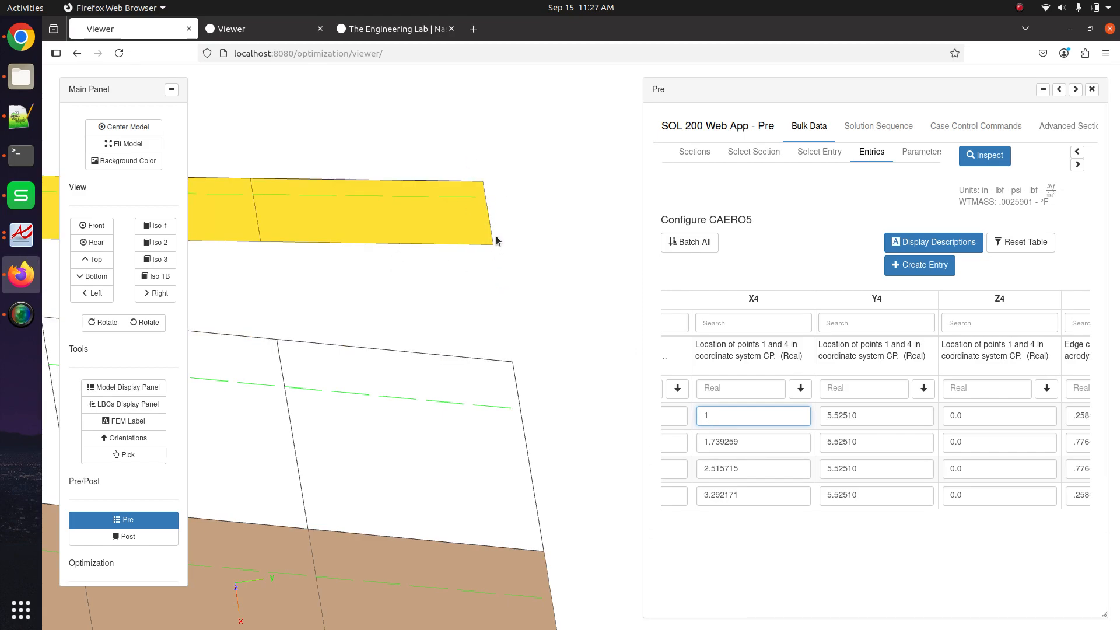
- Check the CAERO5 corner-point figure in the MSC Nastran Quick Reference Guide and return to the Viewer in Firefox
left_click(21, 234)
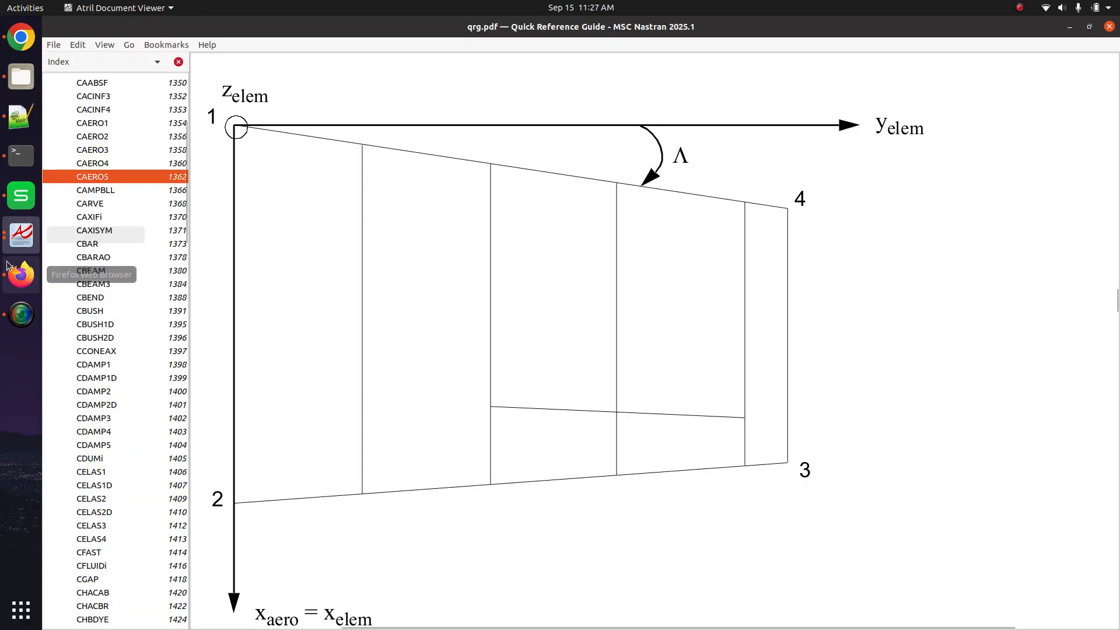
left_click(21, 274)
scroll(784, 424, "left", 1)
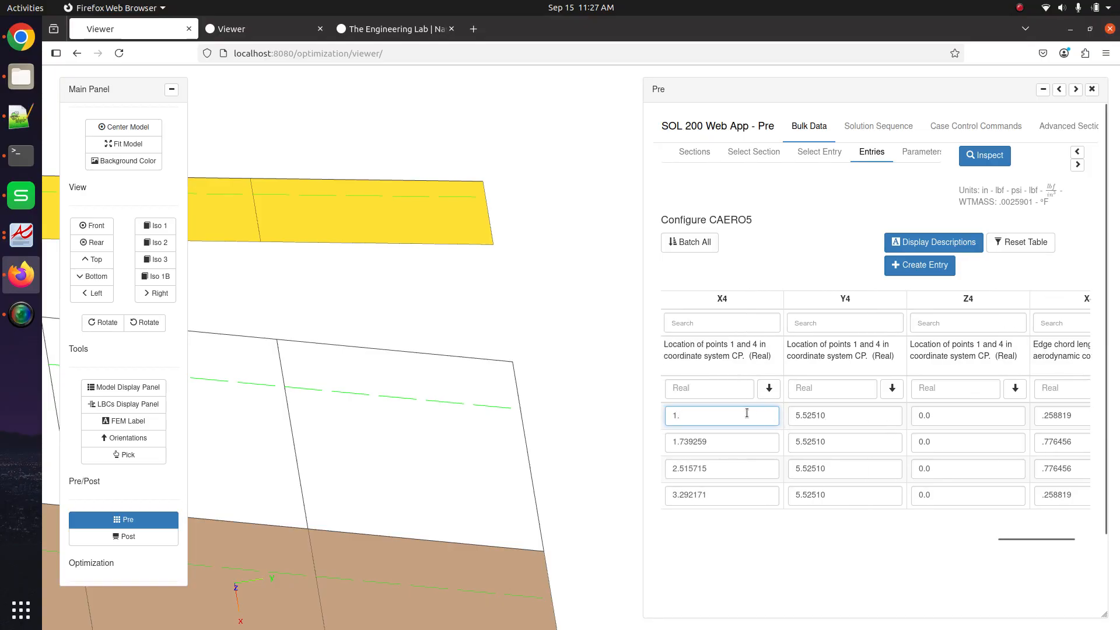
- Overwrite X4 of CAERO5 entry 101 with a pasted value, and reset it to 1
left_click_drag(746, 413, 672, 417)
key("ctrl+v")
scroll(972, 479, "right", 1)
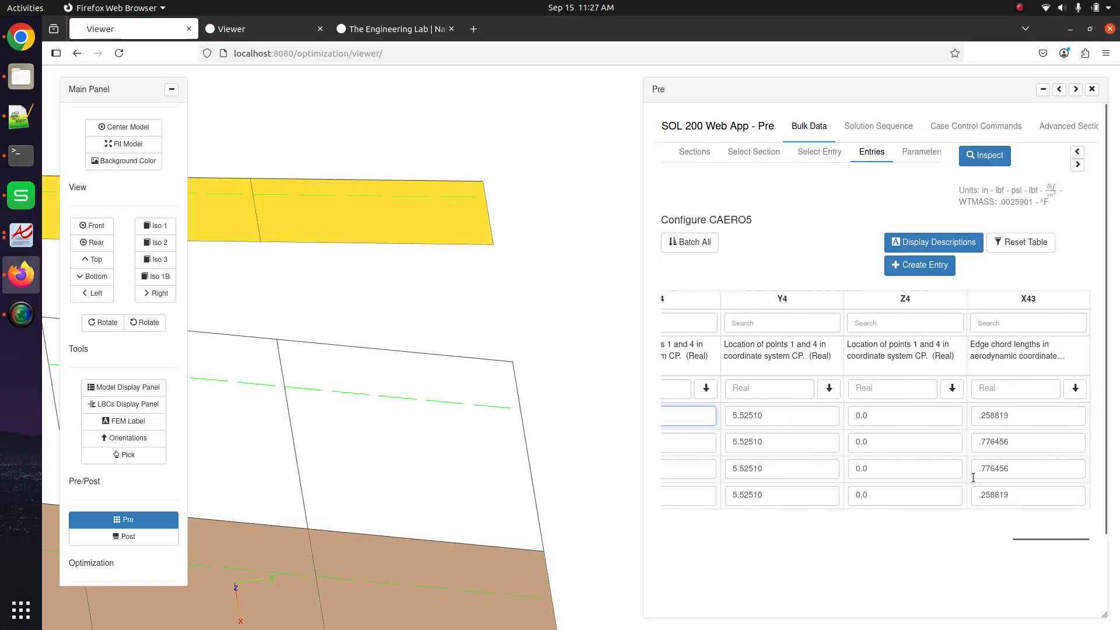
scroll(973, 478, "left", 1)
key("ctrl+a")
type("1")
scroll(985, 526, "left", 5)
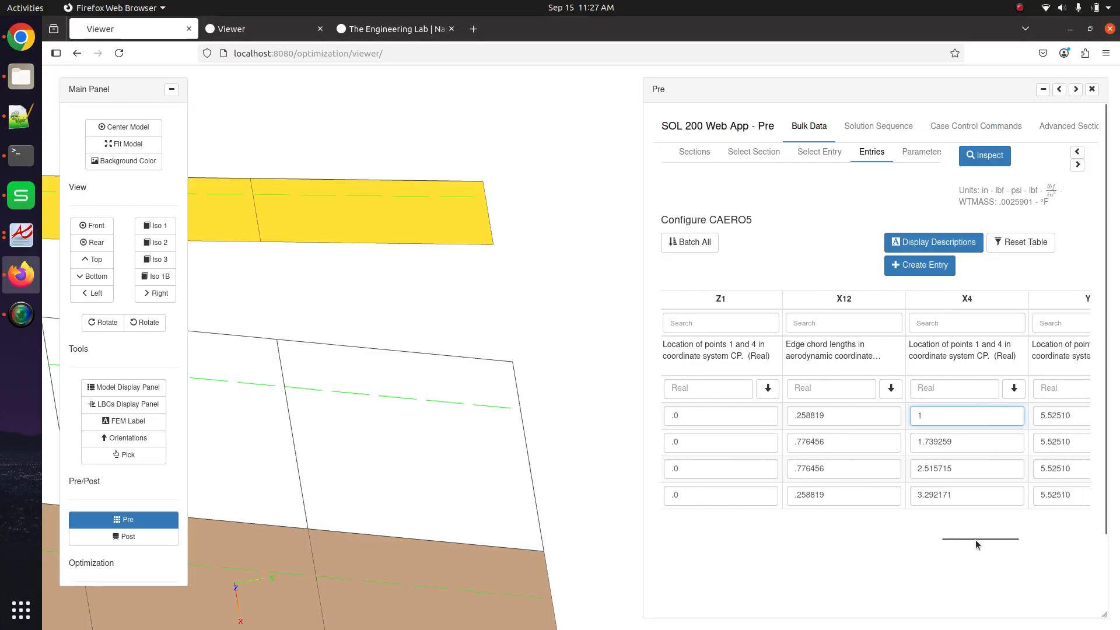
- Try an X43 of 1.258819 for CAERO5 entry 101 and compare it with the entry's X12 and X4
left_click_drag(975, 537, 1048, 542)
left_click(978, 418)
type("1.258819")
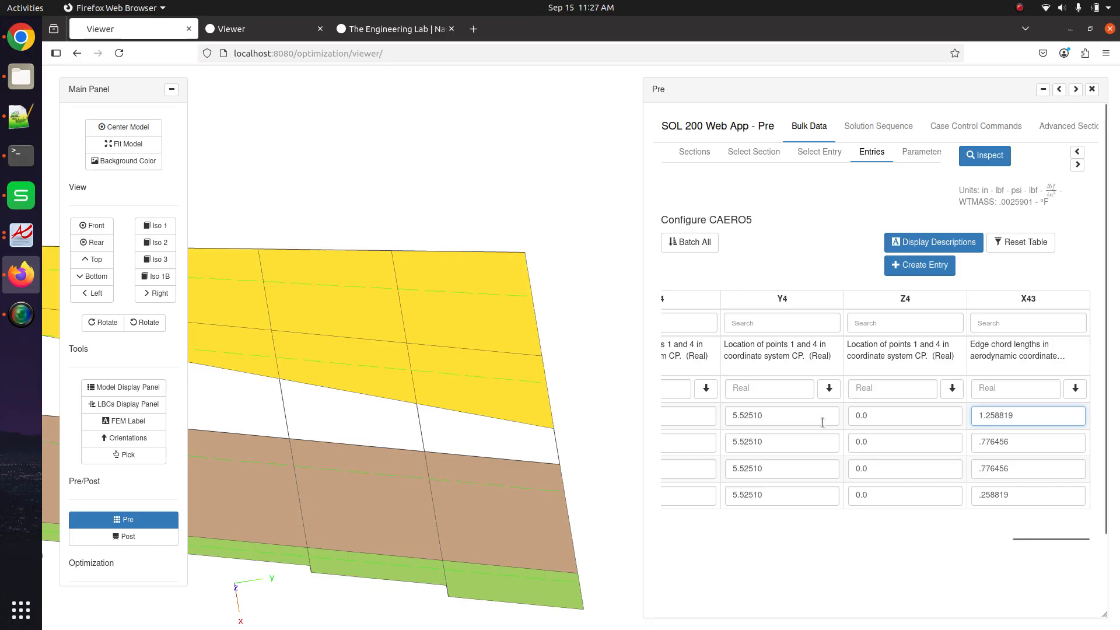
scroll(848, 413, "left", 3)
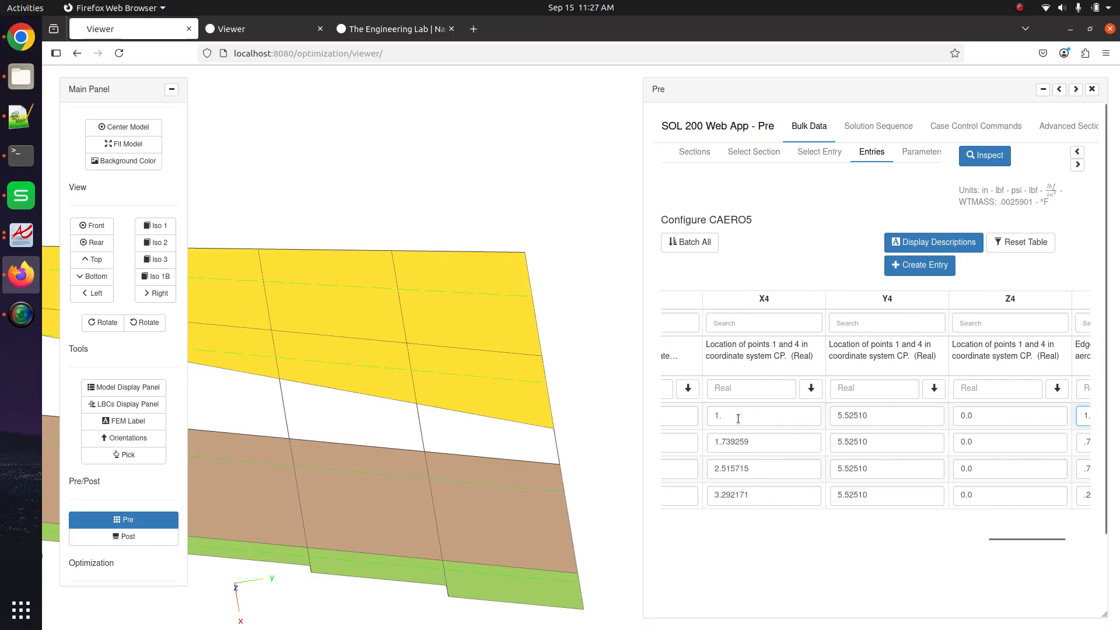
scroll(753, 413, "left", 2)
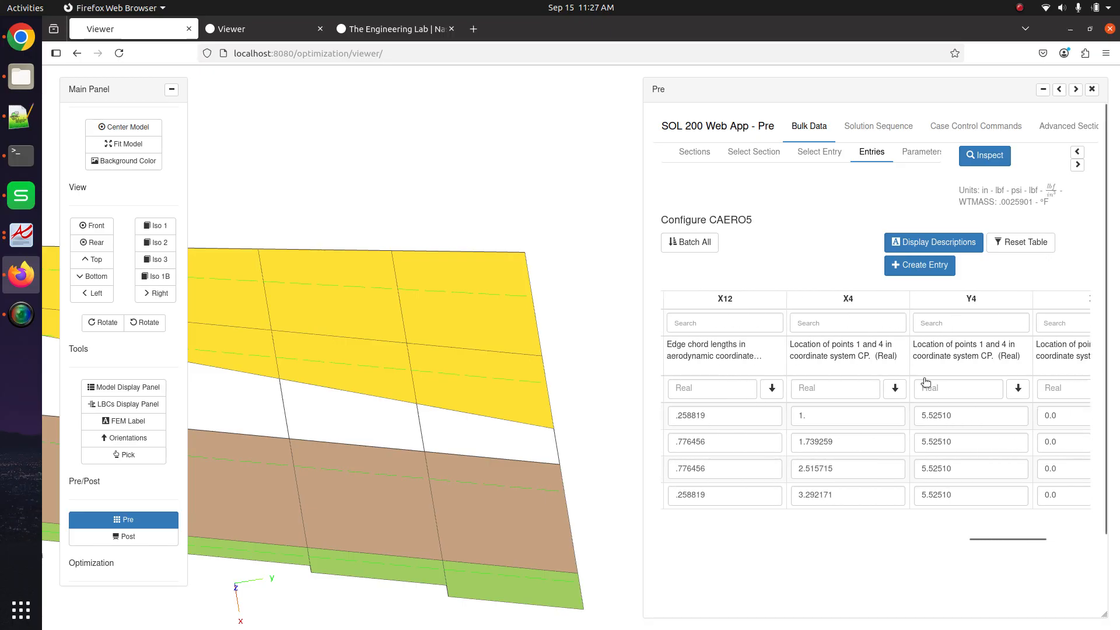
key("alt+Tab")
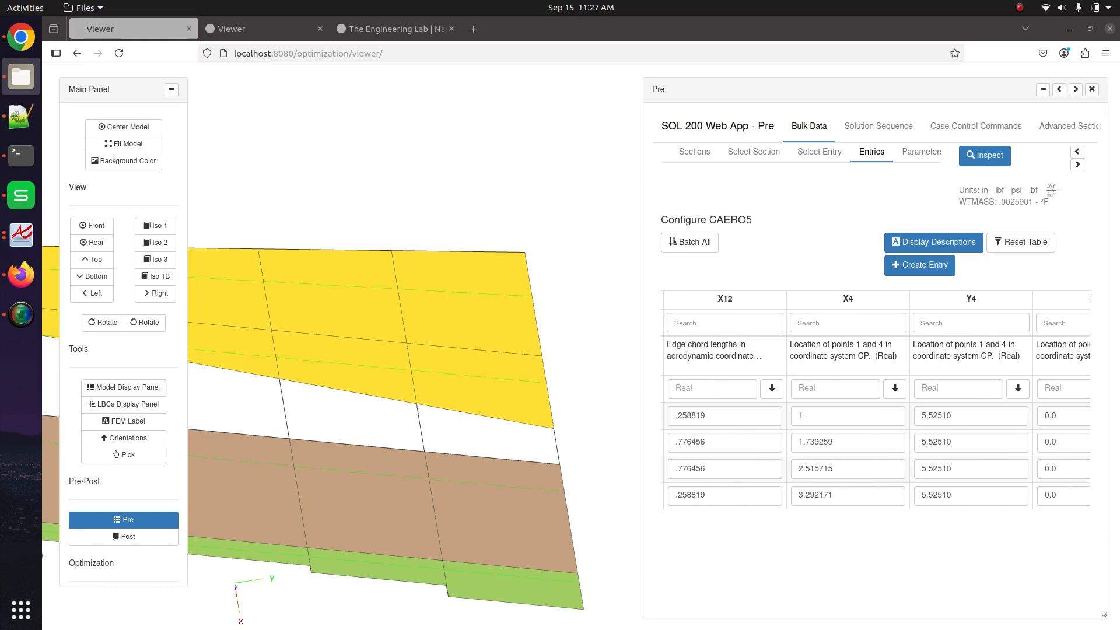
left_click(6, 103)
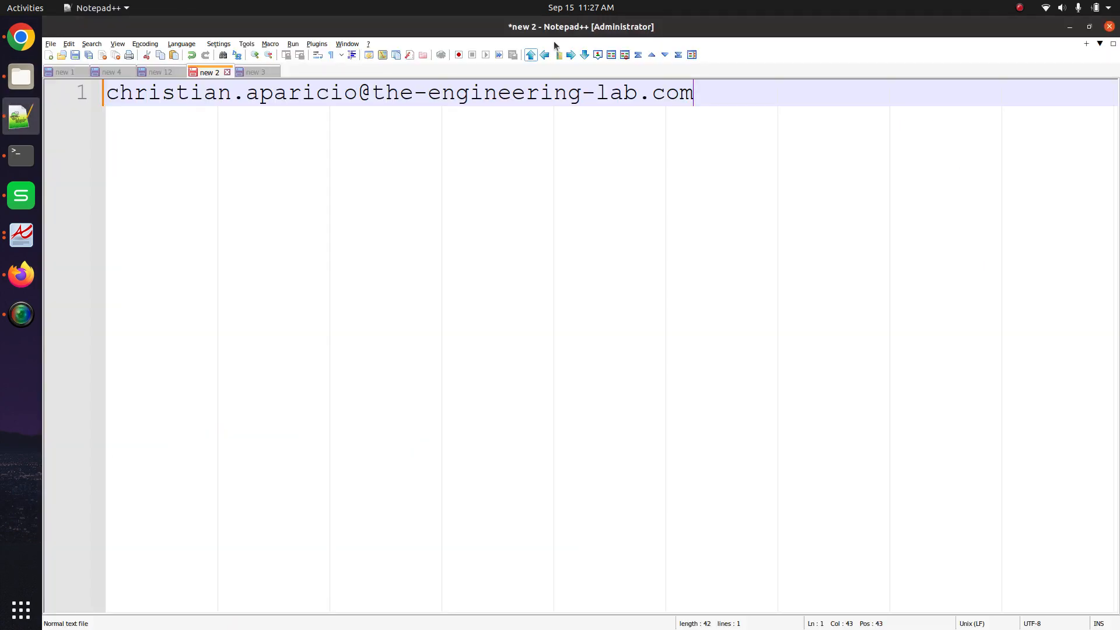
left_click_drag(575, 45, 1119, 46)
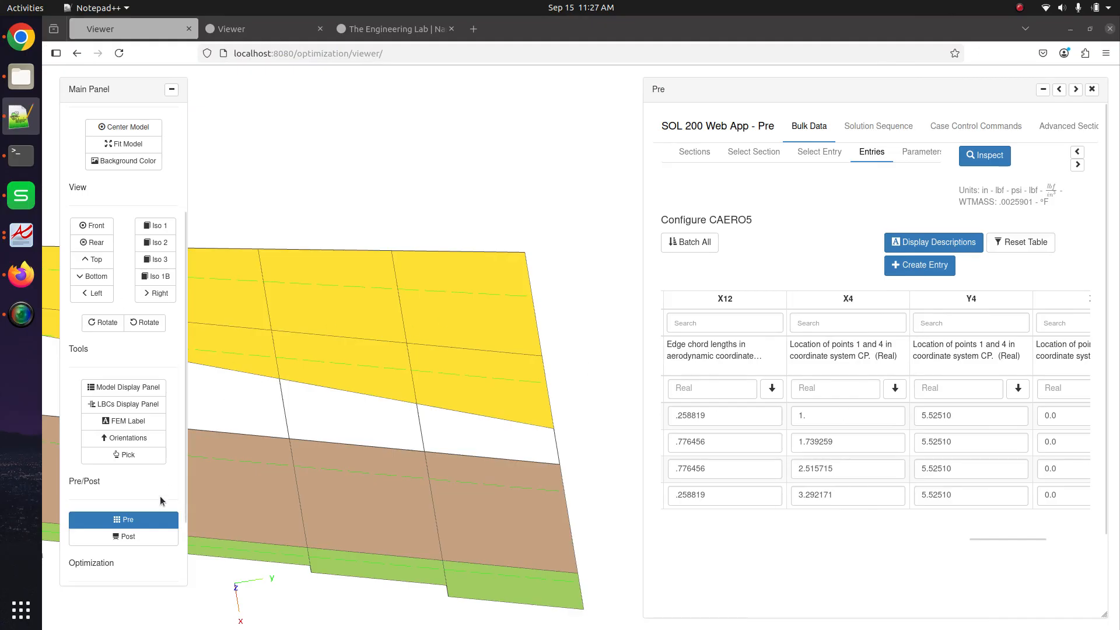
- Hide all model entries and display only the elements and wireframe of PSHELL 1
left_click(155, 519)
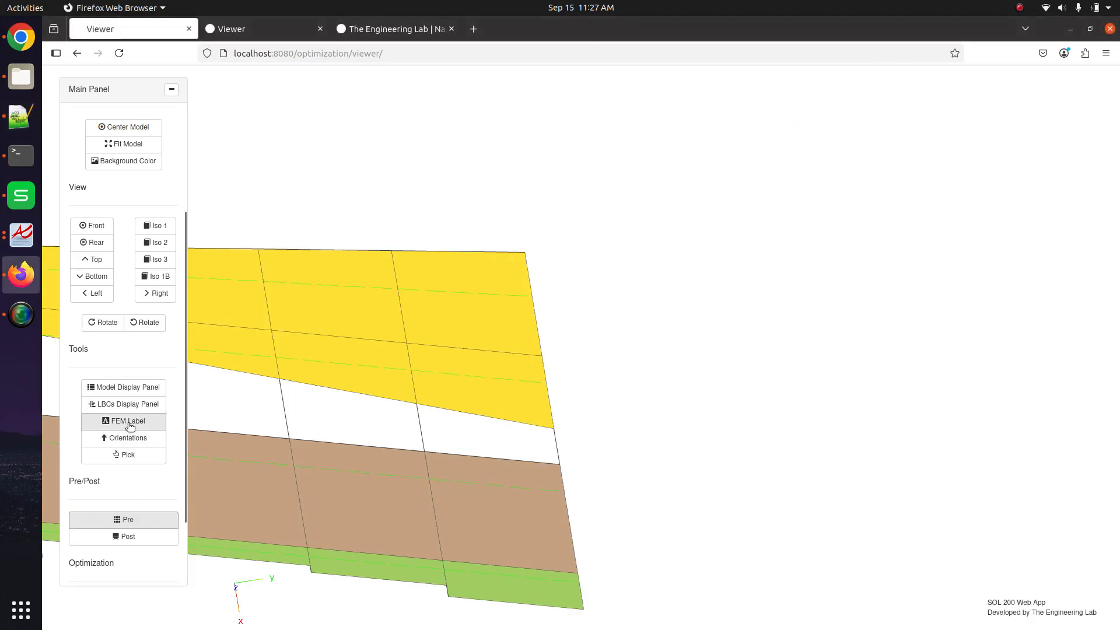
left_click(128, 387)
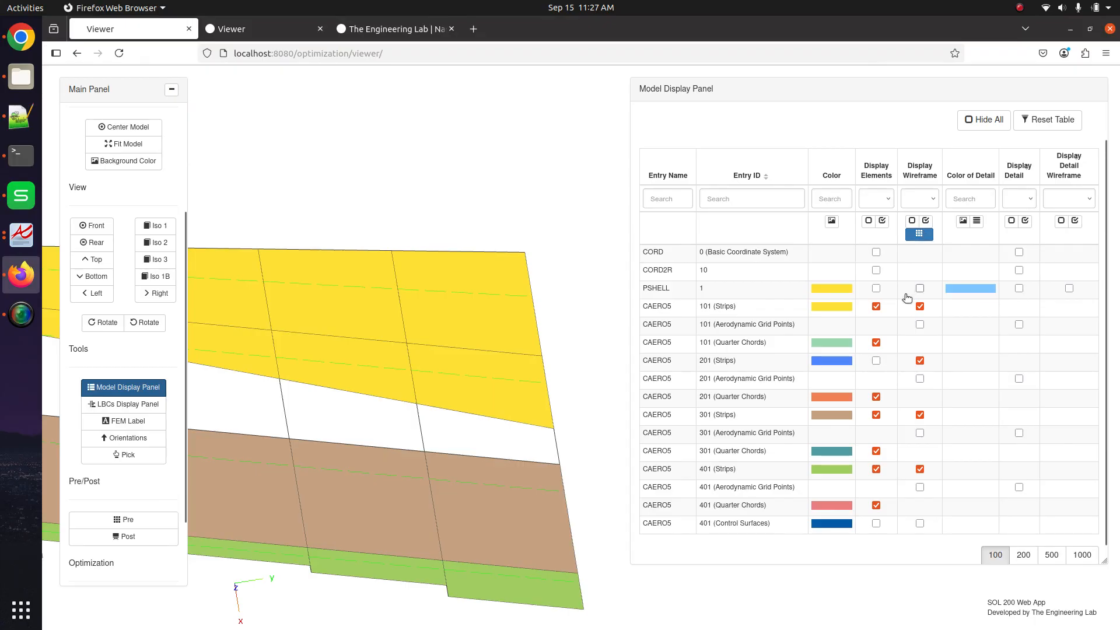
left_click(876, 289)
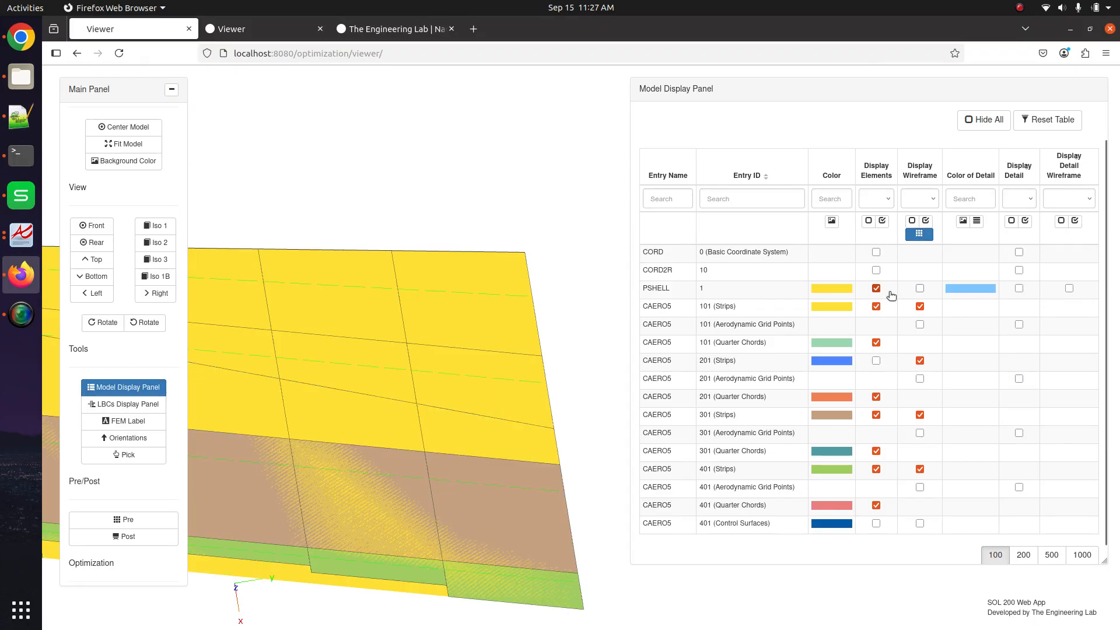
left_click(918, 288)
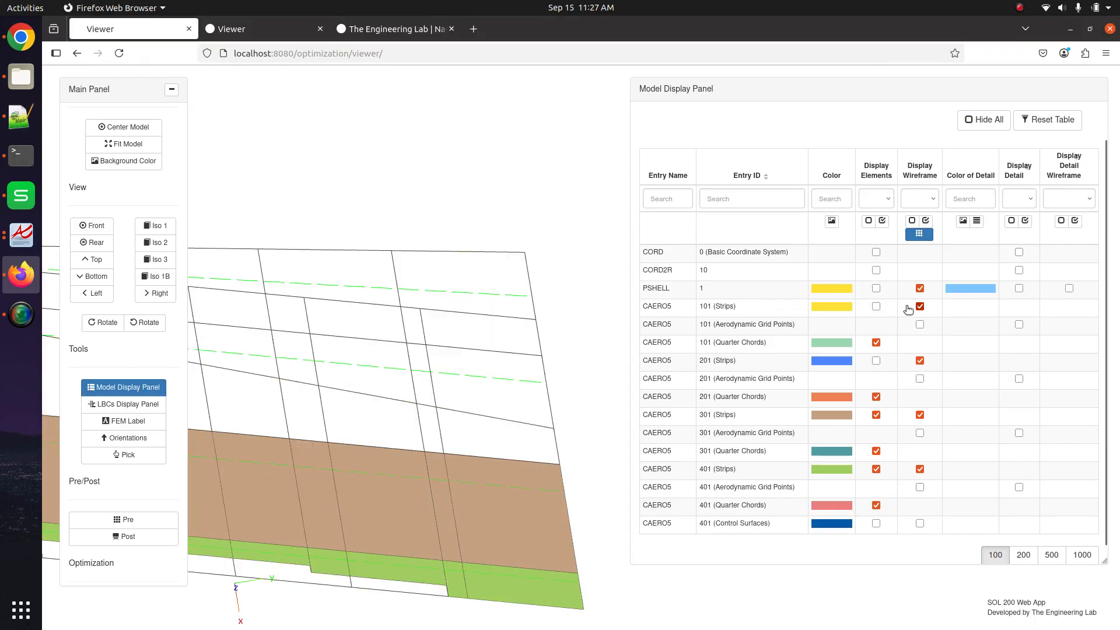
left_click(908, 309)
left_click(986, 119)
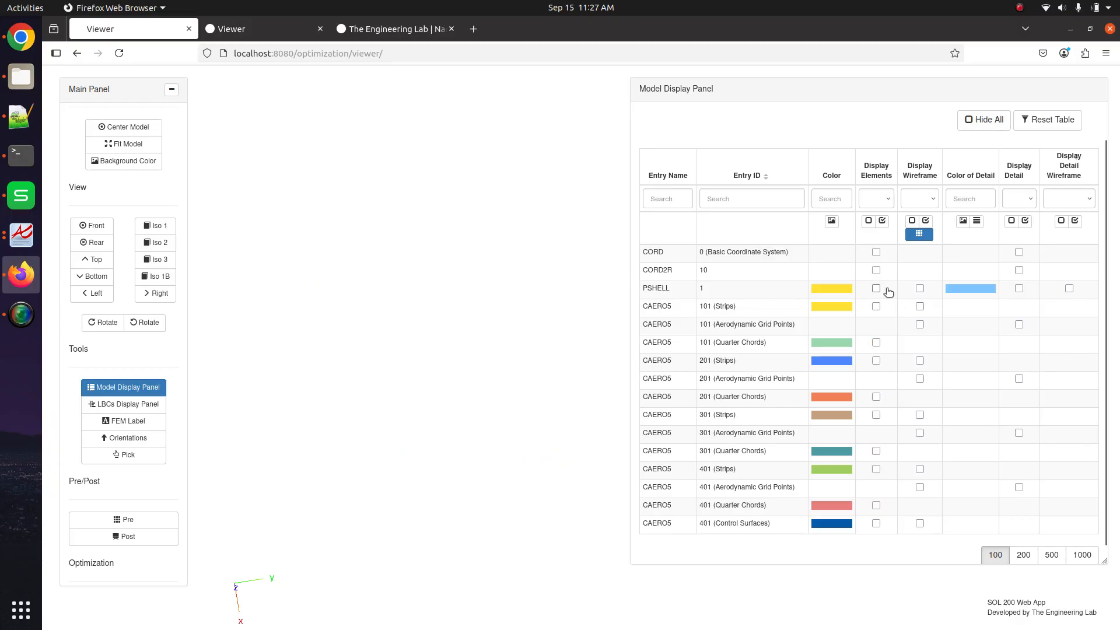
left_click(876, 289)
left_click(920, 289)
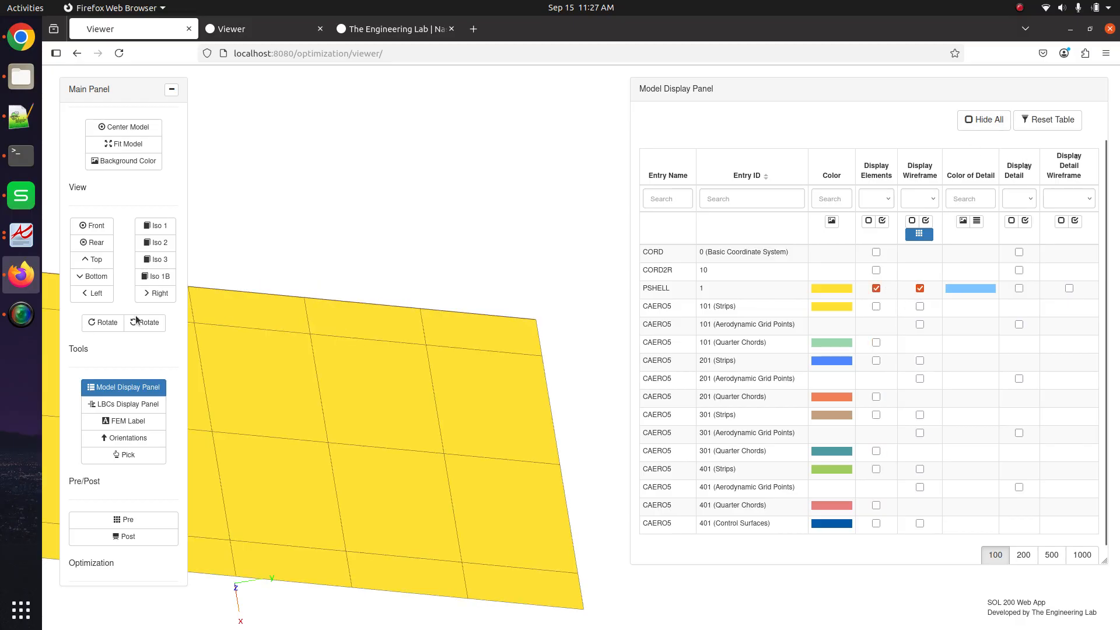
- Label the grid point at the leading-edge corner of the wing tip
left_click(121, 422)
left_click(924, 181)
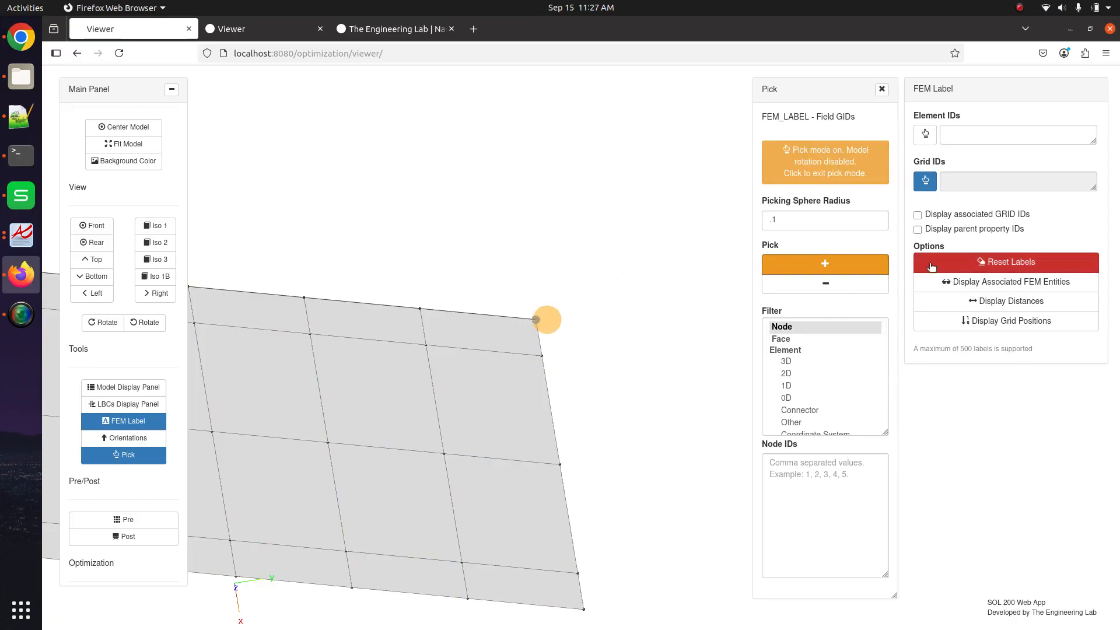
left_click(536, 321)
left_click(941, 258)
left_click(925, 181)
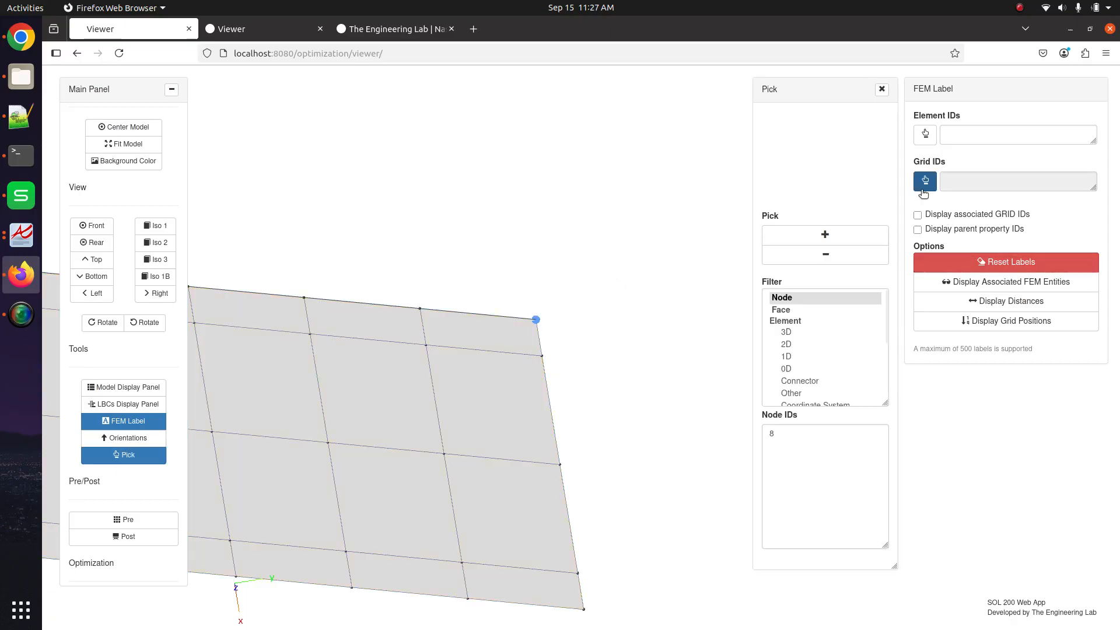
left_click(825, 264)
left_click(530, 321)
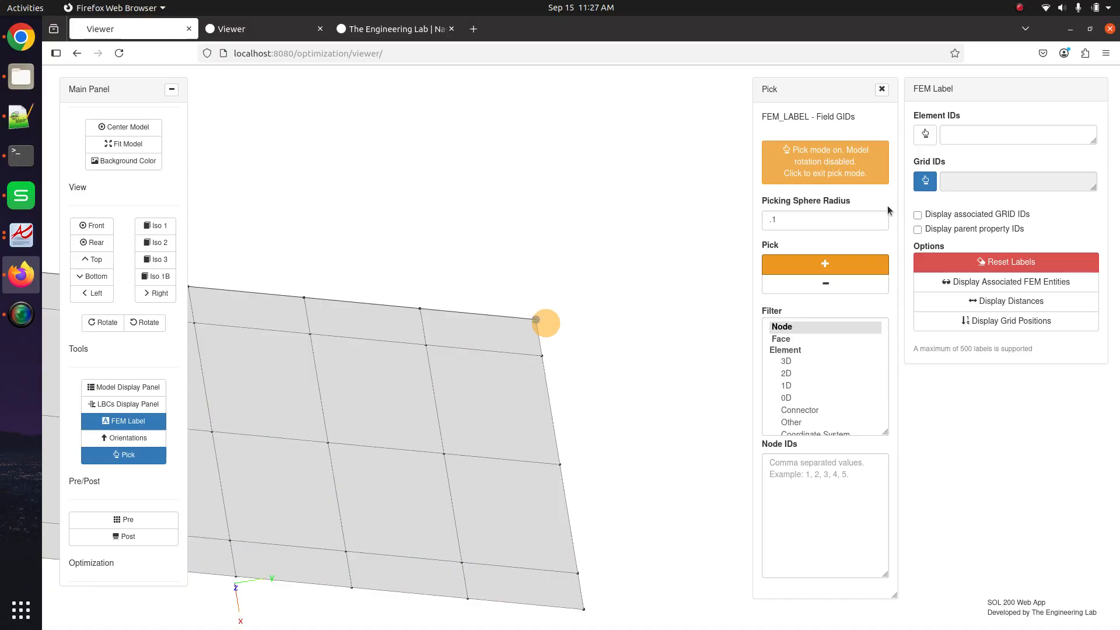
left_click(859, 181)
- Display the grid positions and copy the X coordinate of GRID 8
left_click(1031, 328)
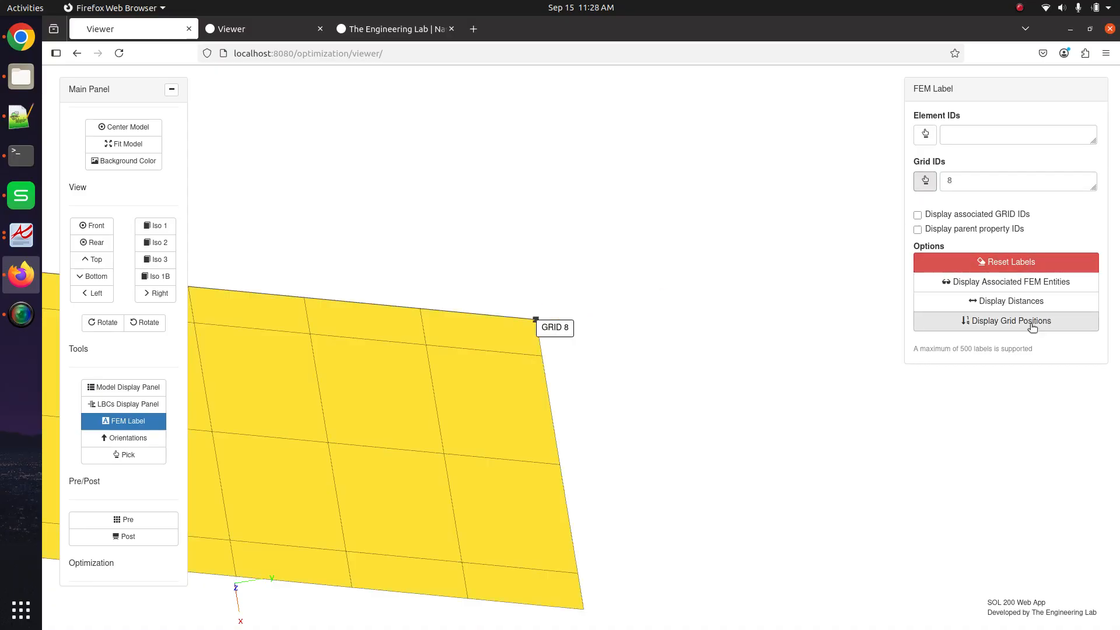
double_click(1011, 404)
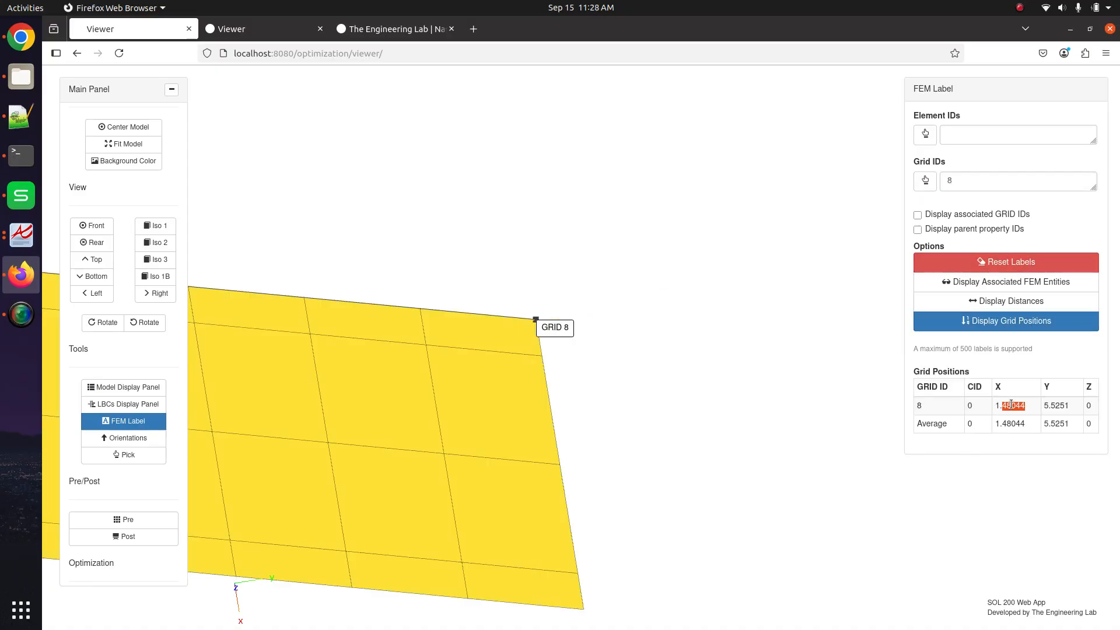
right_click(1010, 404)
left_click(1009, 420)
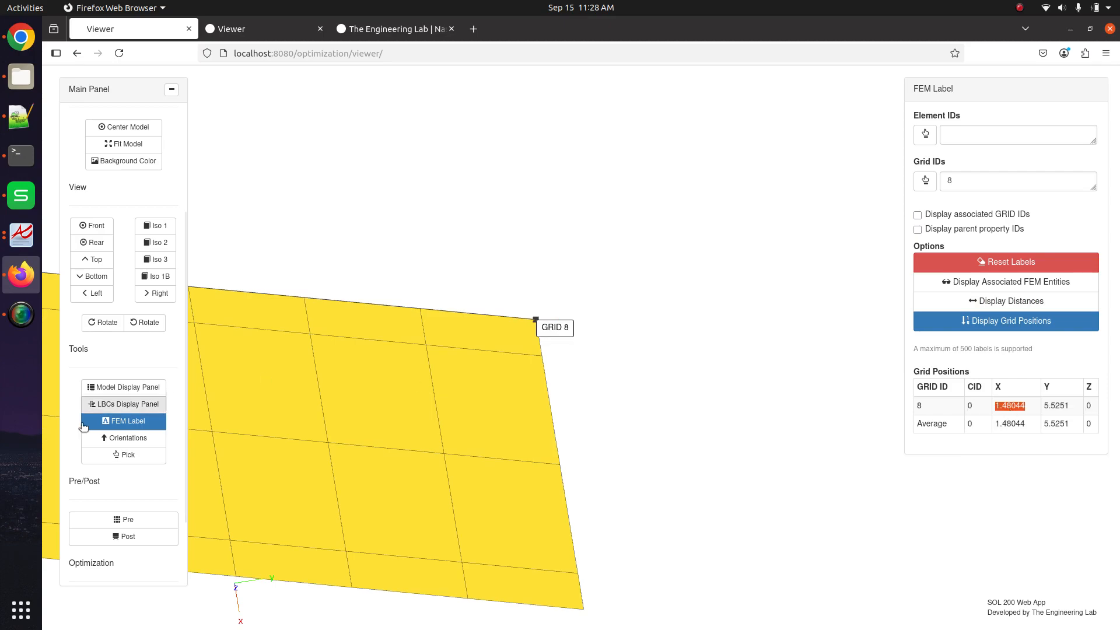
- Close the FEM labels, display the CAERO5 101 strips with their wireframe, and hide PSHELL 1
left_click(127, 421)
left_click(142, 388)
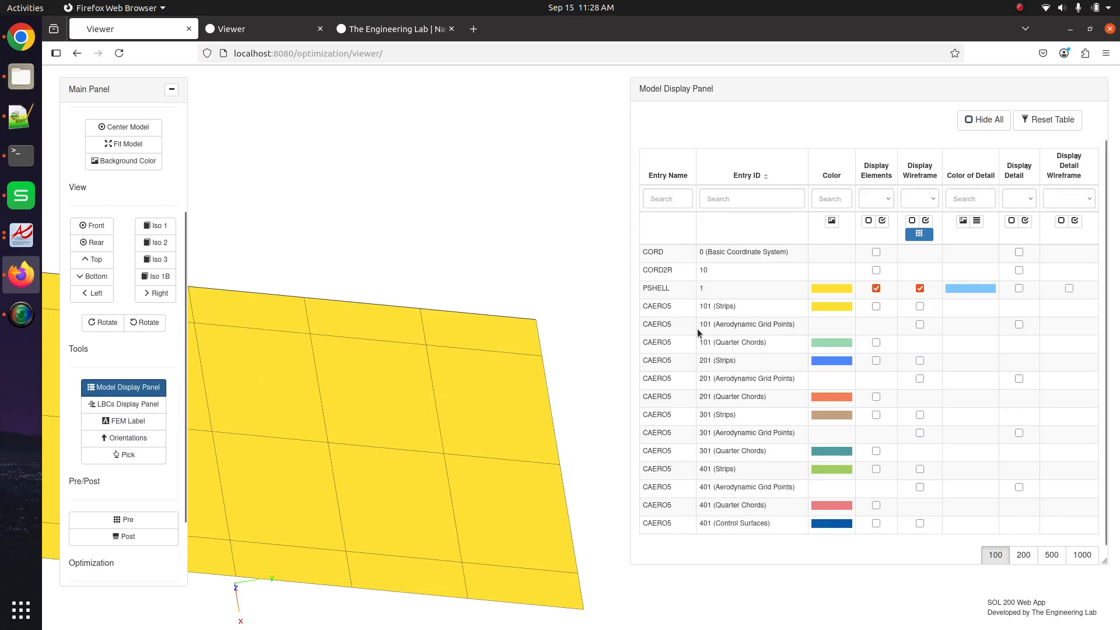
left_click(875, 306)
left_click(920, 307)
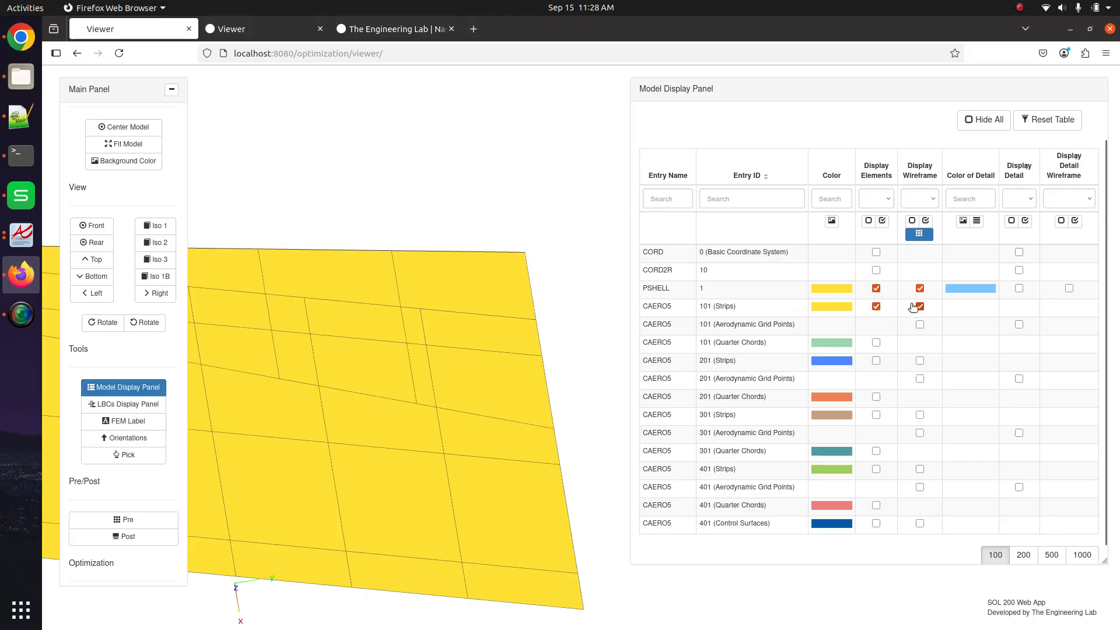
left_click(876, 288)
left_click(919, 288)
left_click_drag(256, 404, 407, 393)
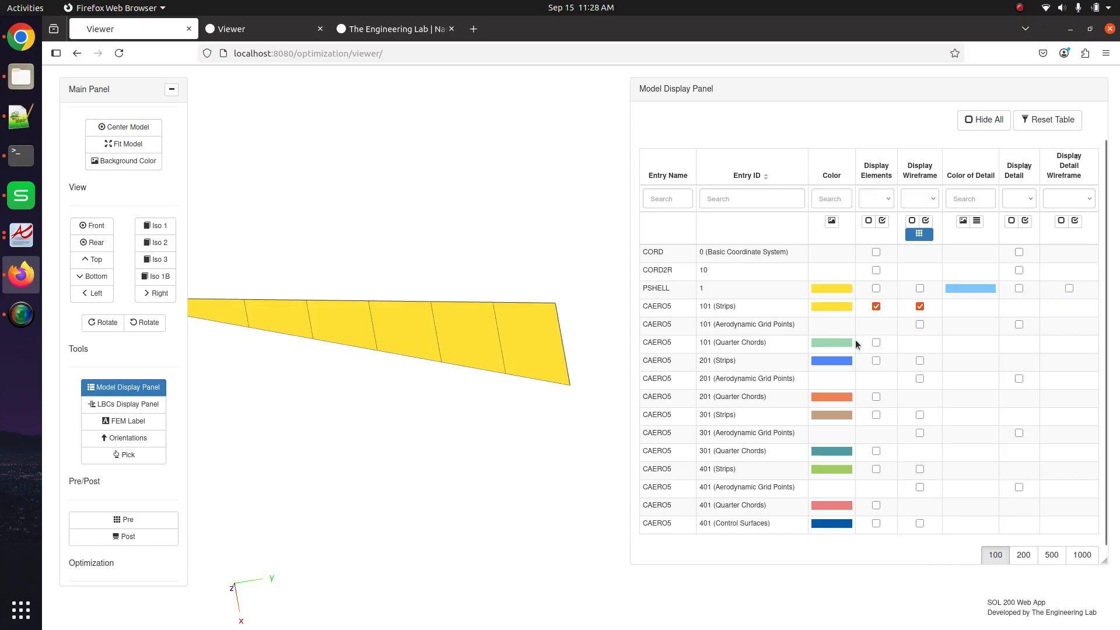
- Display the elements and wireframe of the CAERO5 201 strips and bring the wing tip closer
left_click(876, 360)
left_click(919, 360)
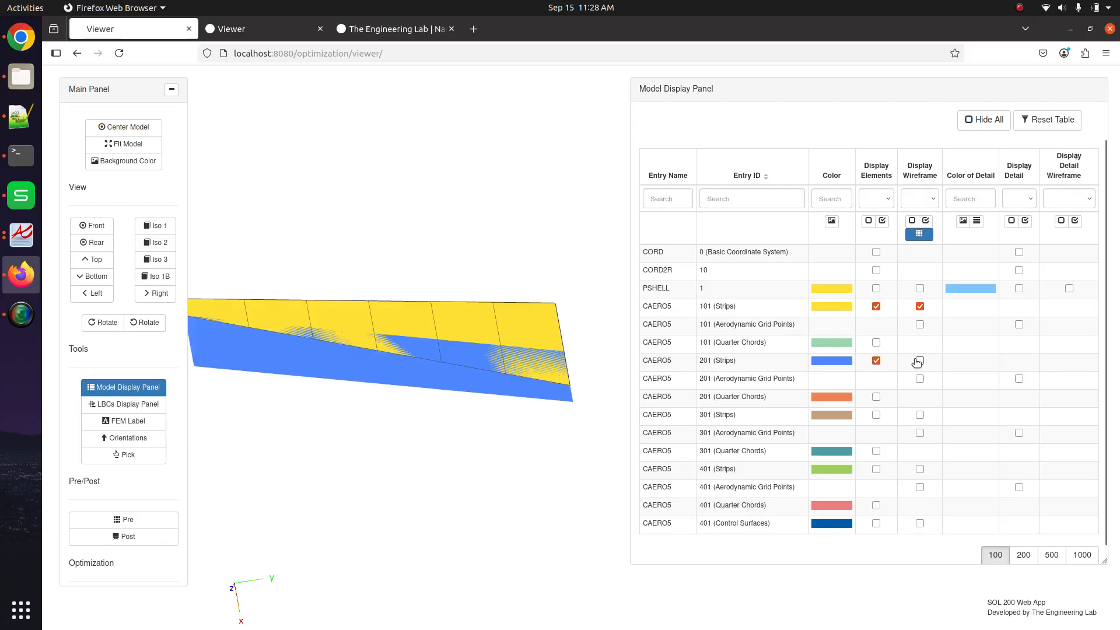
scroll(523, 330, "up", 5)
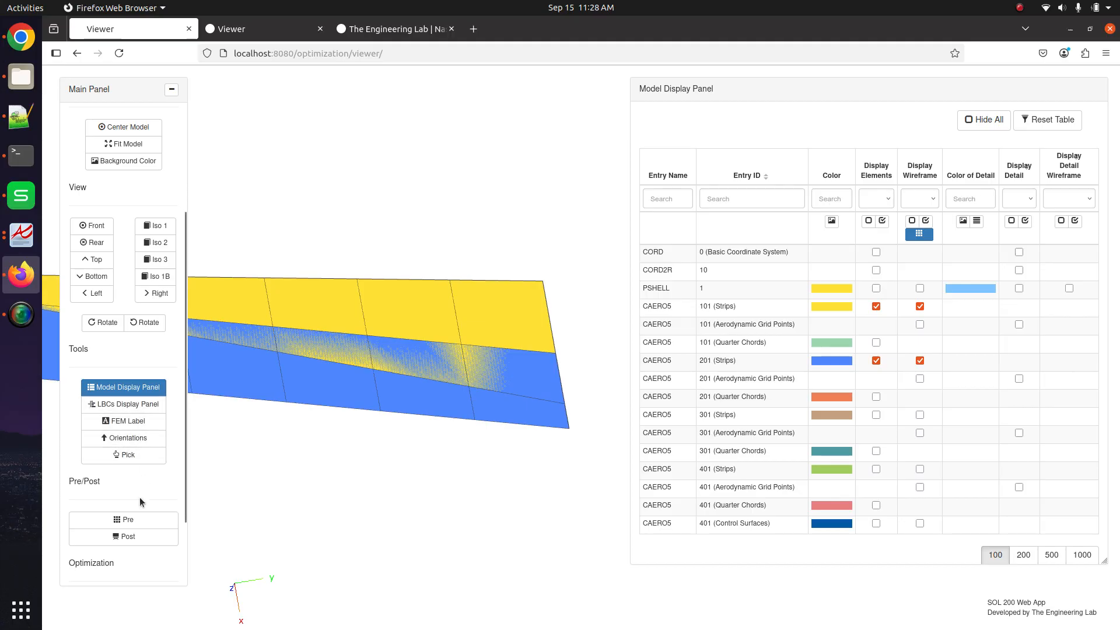
- Set X4 of CAERO5 entry 101 to the copied grid X coordinate, 1.48044
left_click(129, 520)
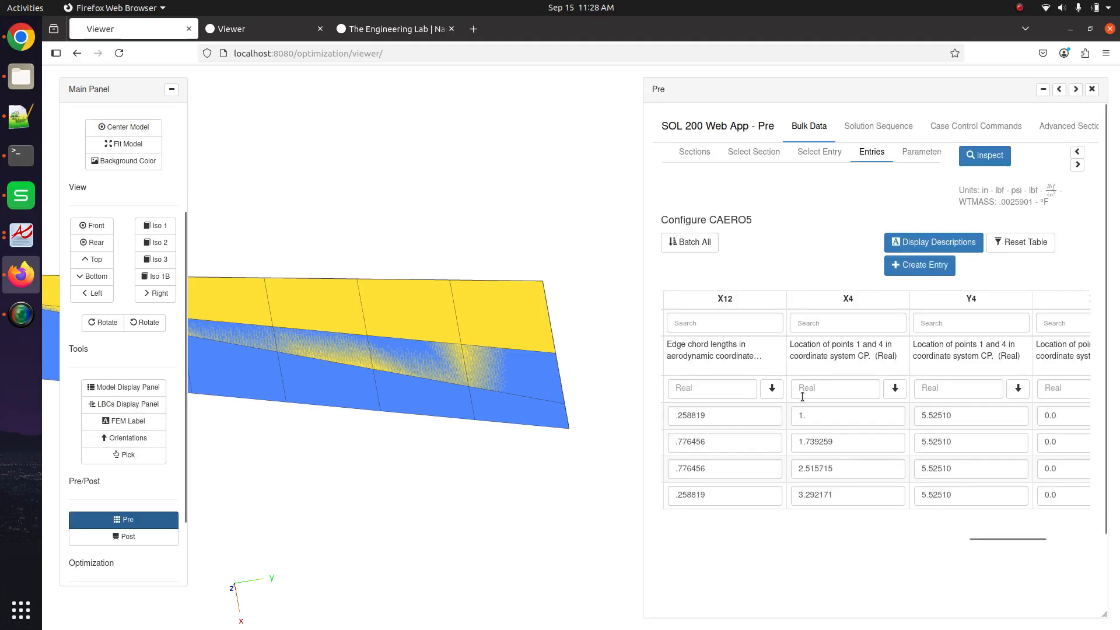
scroll(744, 409, "right", 2)
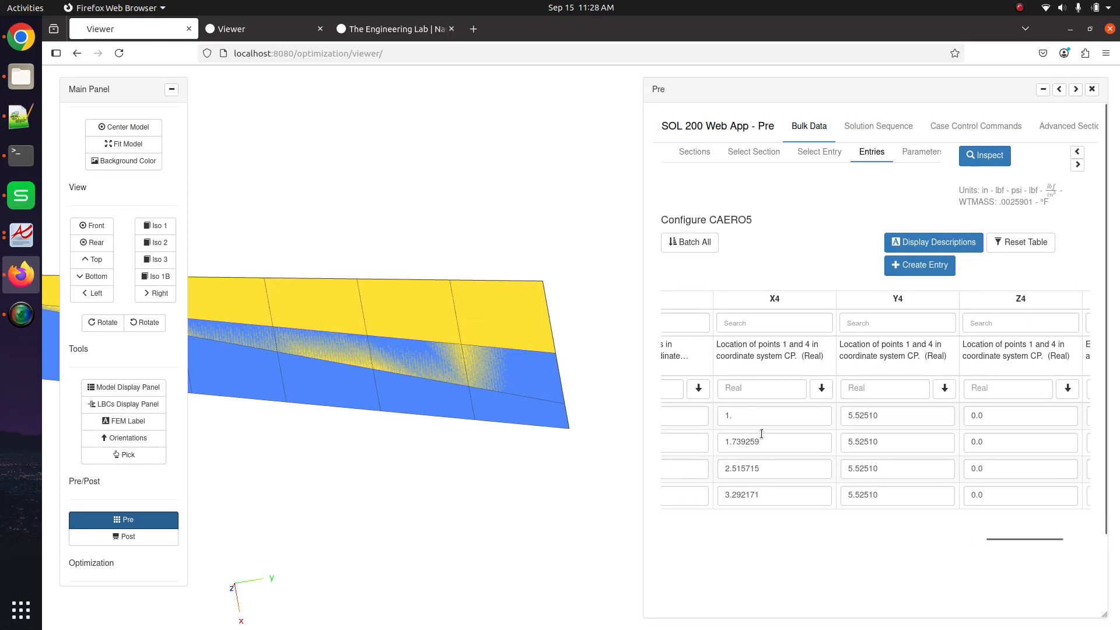
left_click_drag(762, 419, 712, 415)
scroll(932, 453, "right", 2)
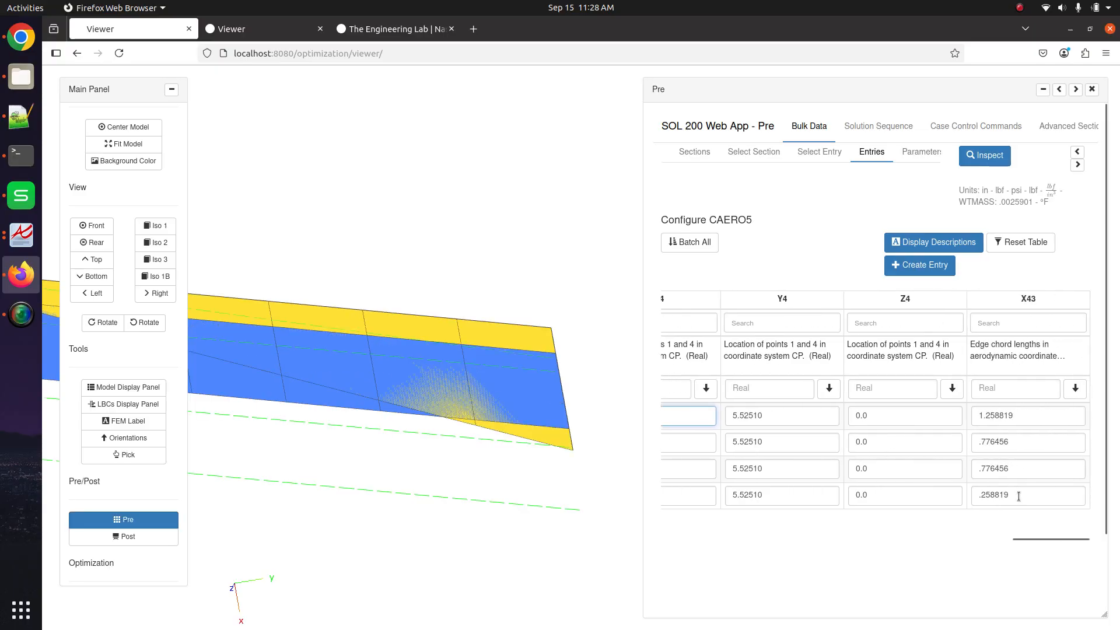
- Copy the X43 value .258819 from CAERO5 entry 401 into X43 of entry 101
left_click(1019, 496)
key("ctrl+c")
left_click(1022, 414)
key("ctrl+v")
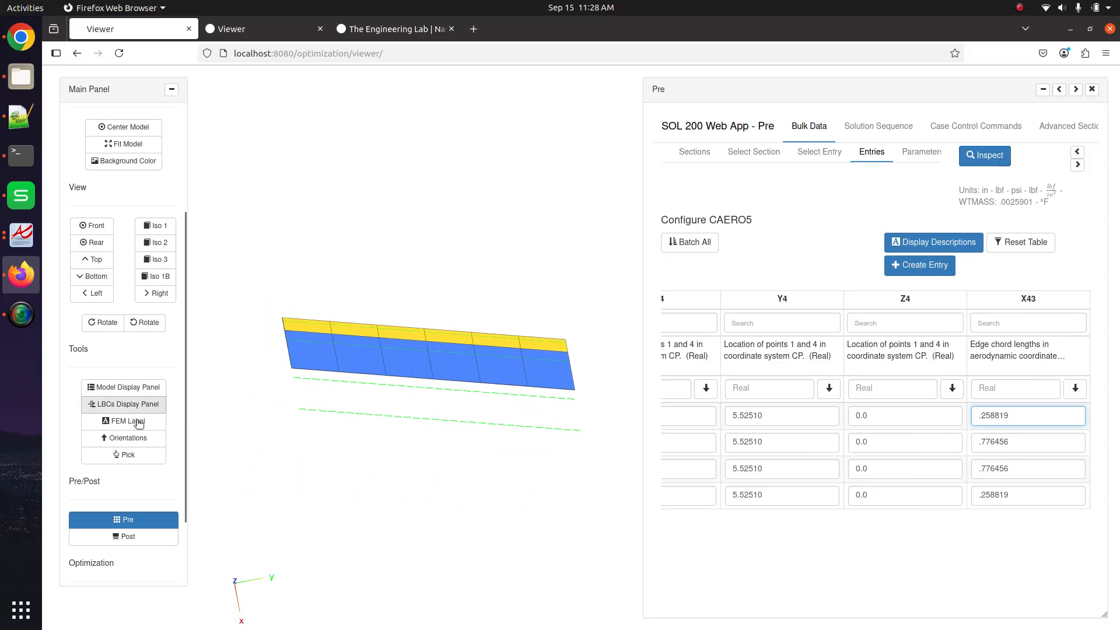
- Check the display settings of the CAERO5 entries and return to the EID and PID columns of the CAERO5 table
left_click(140, 387)
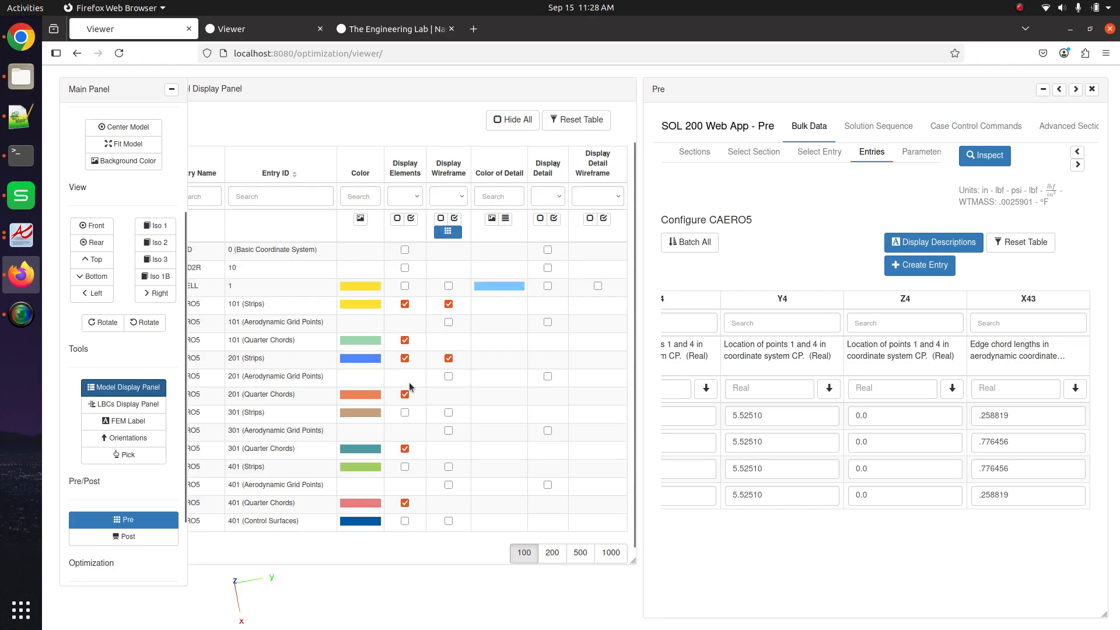
scroll(408, 383, "down", 1)
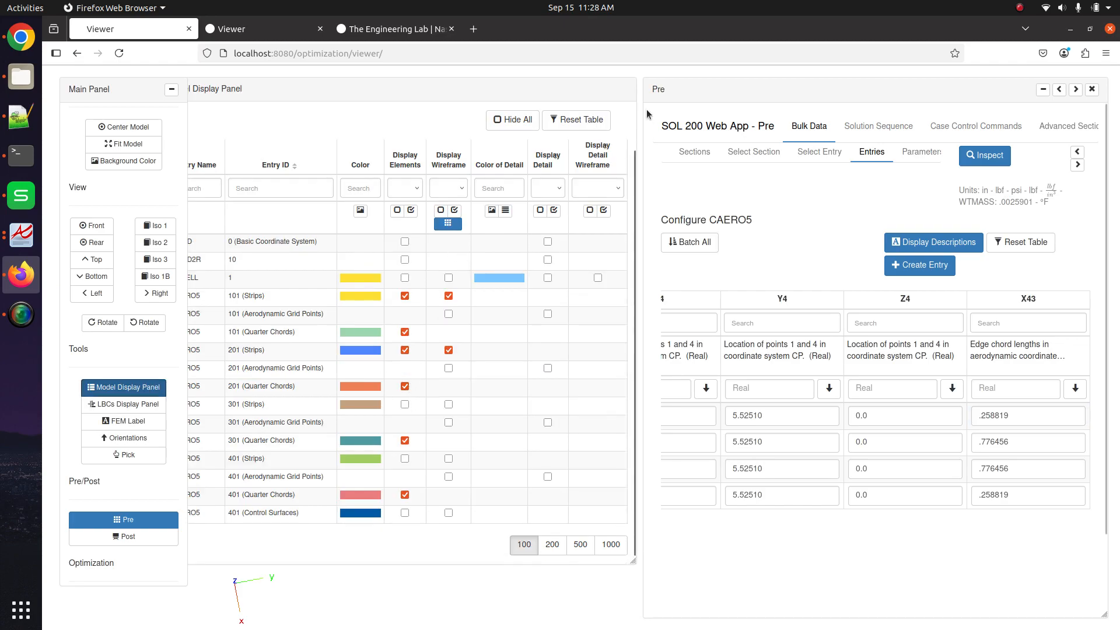
left_click(127, 387)
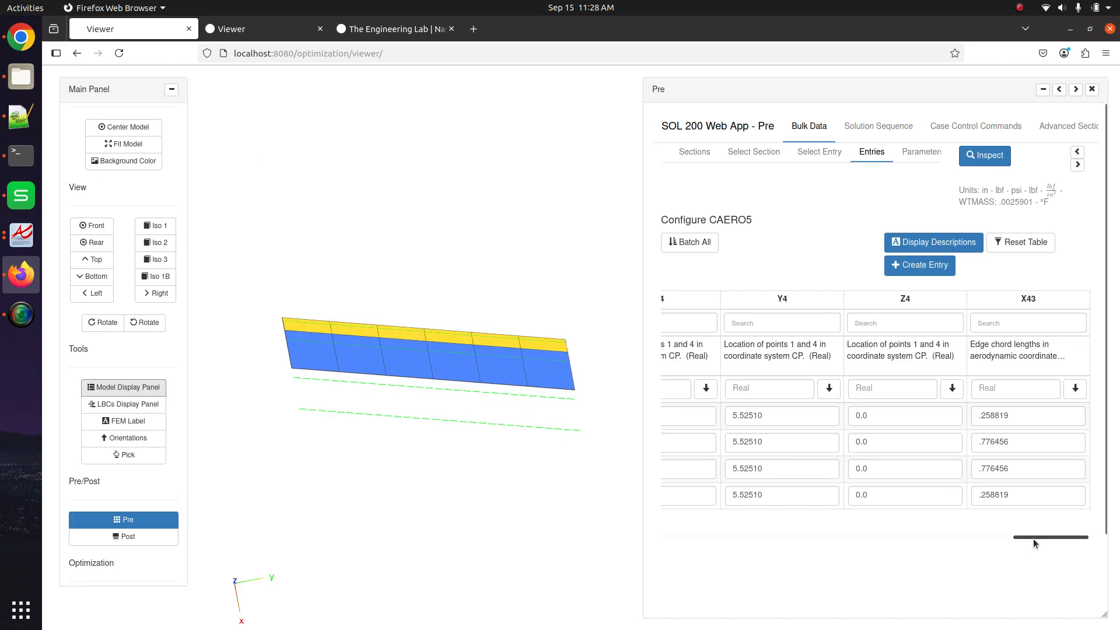
left_click_drag(1032, 539, 645, 534)
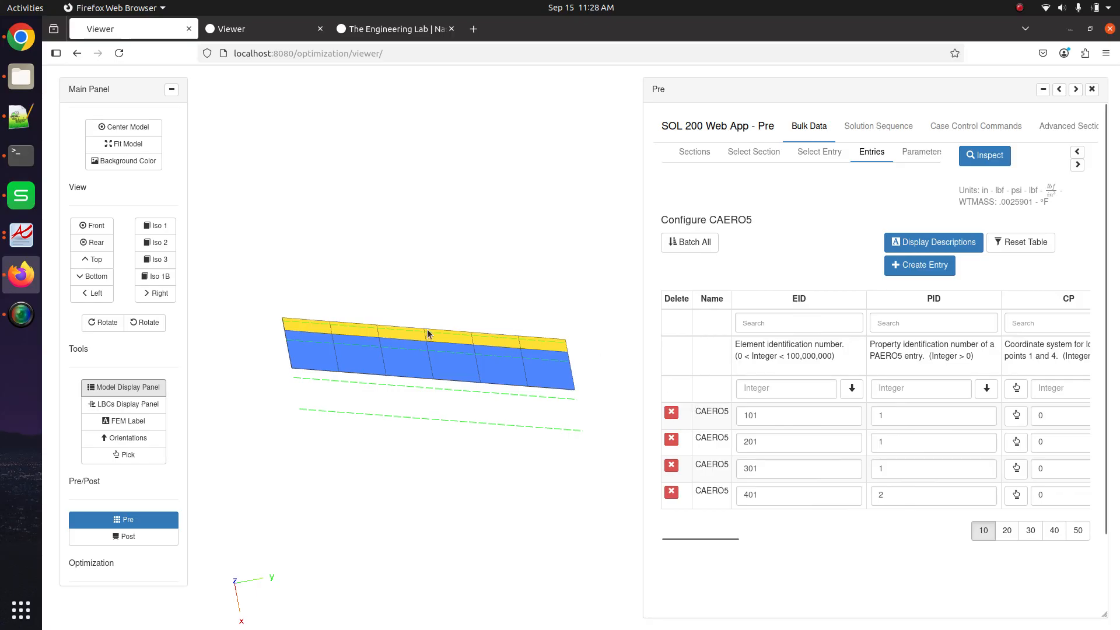
left_click_drag(414, 349, 488, 387)
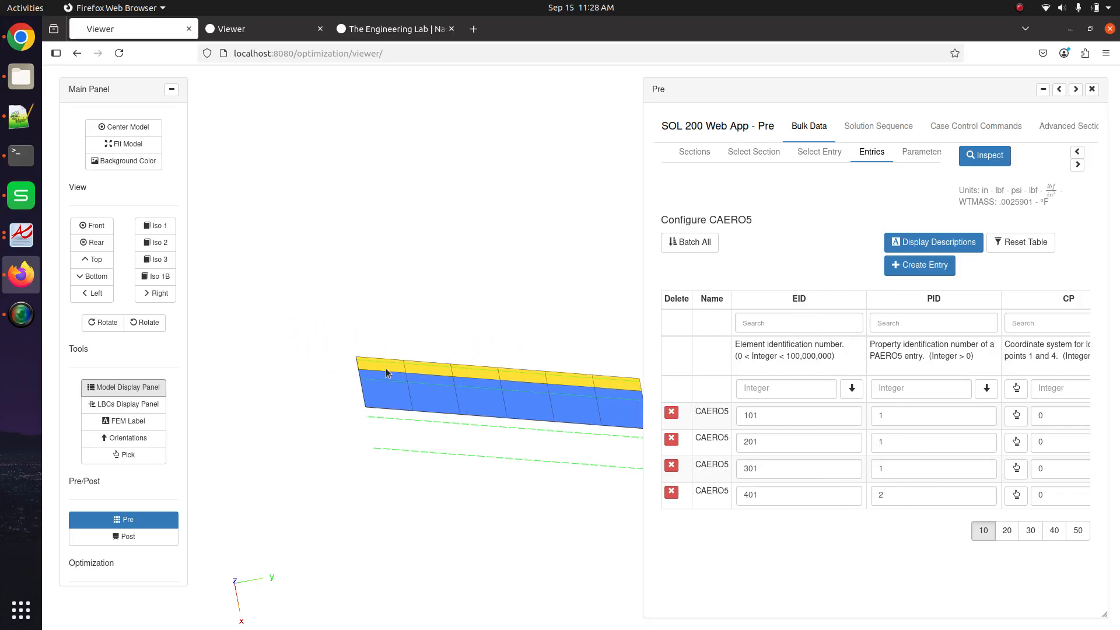
- Display the elements and wireframe of the CAERO5 401 strips and bring the whole wing into view
left_click(125, 387)
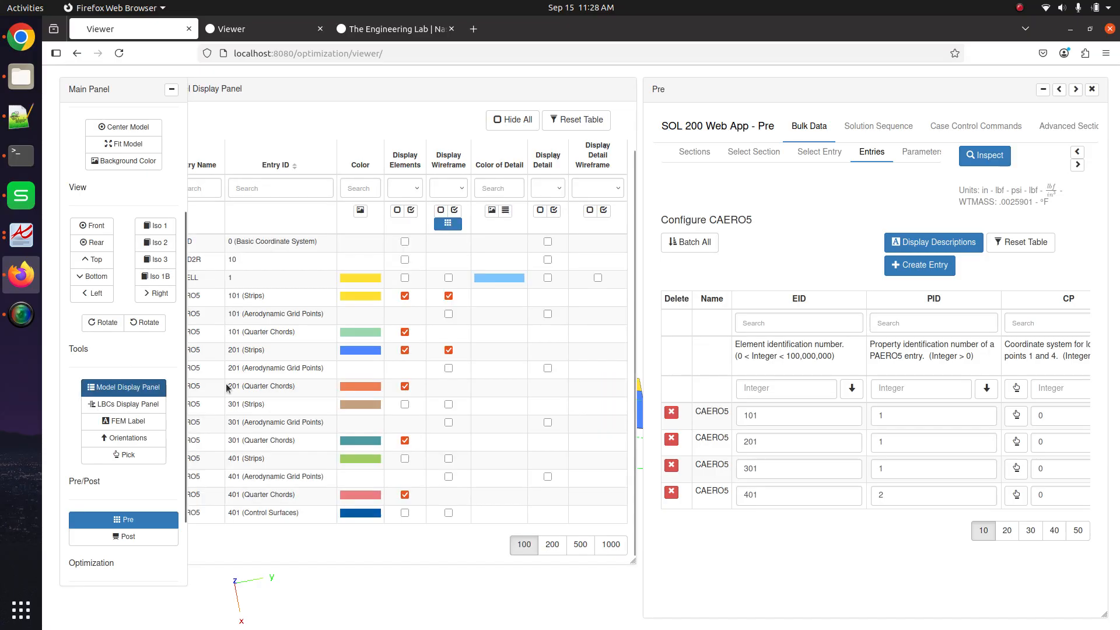
left_click(404, 459)
left_click(449, 458)
left_click(124, 387)
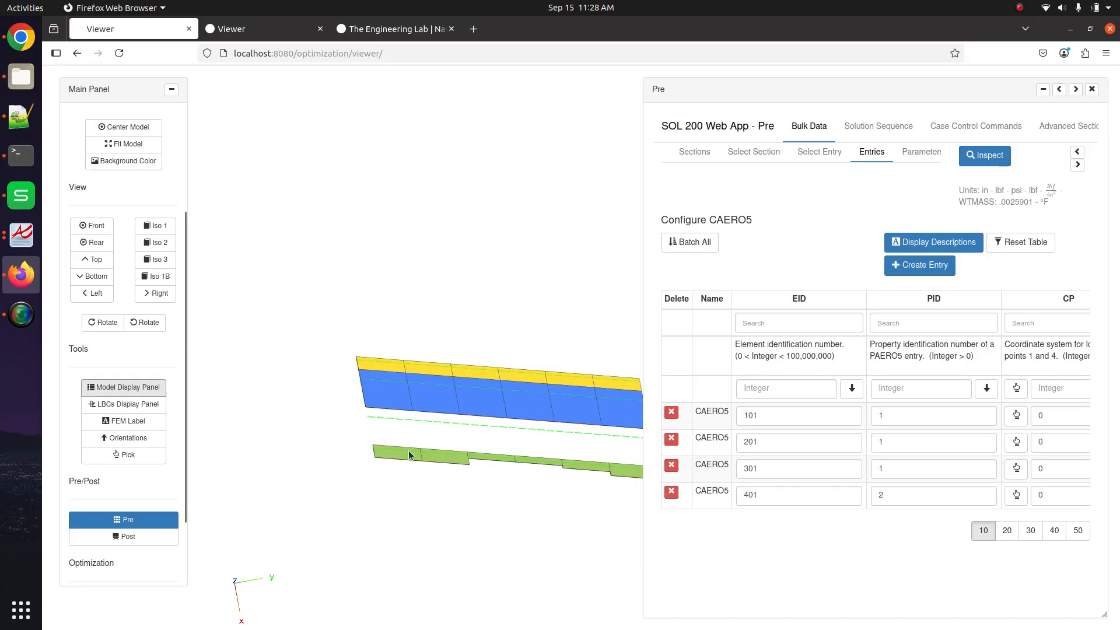
left_click_drag(408, 450, 358, 396)
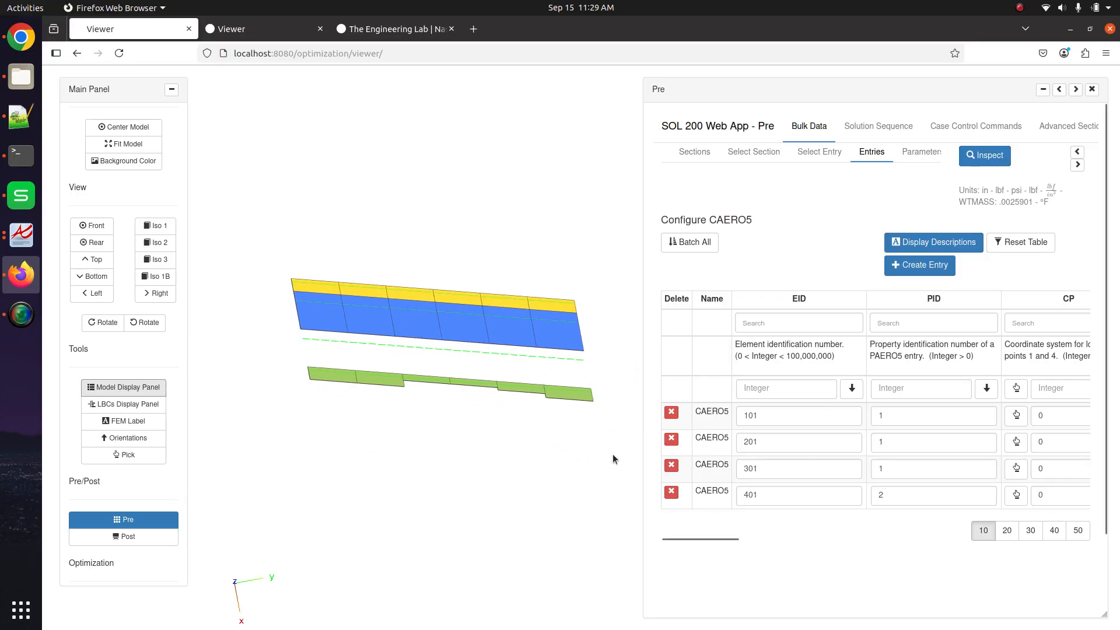
- Try an X1 value of 0 on CAERO5 entry 401, and restore X1 to 1.811731
left_click_drag(734, 537, 934, 543)
left_click(767, 497)
key("ctrl+a")
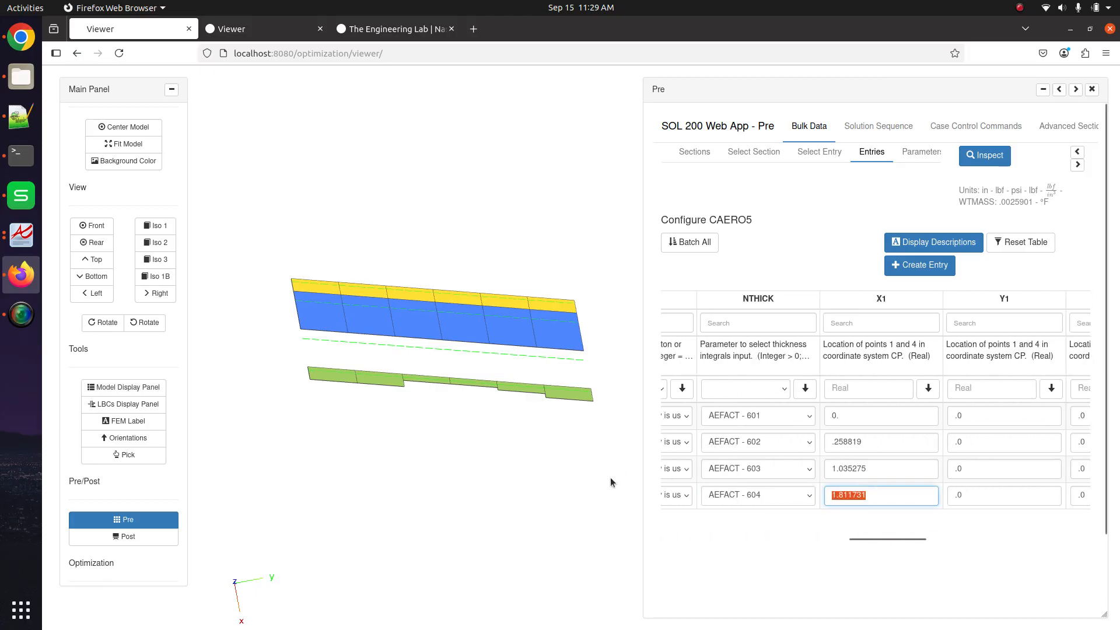
key("BackSpace")
type("0")
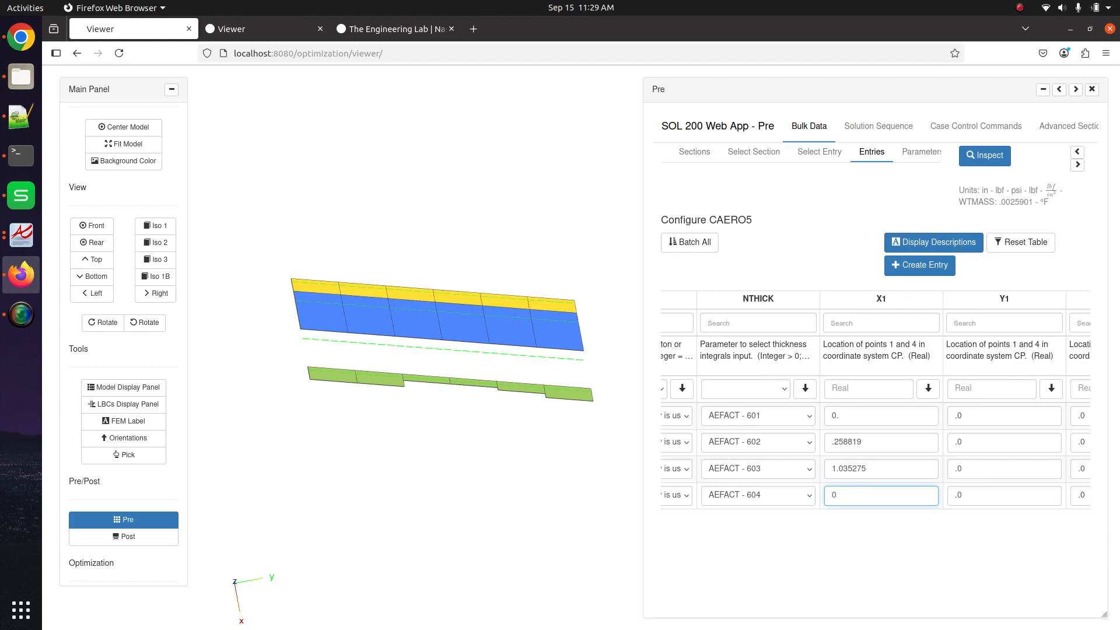
left_click(829, 555)
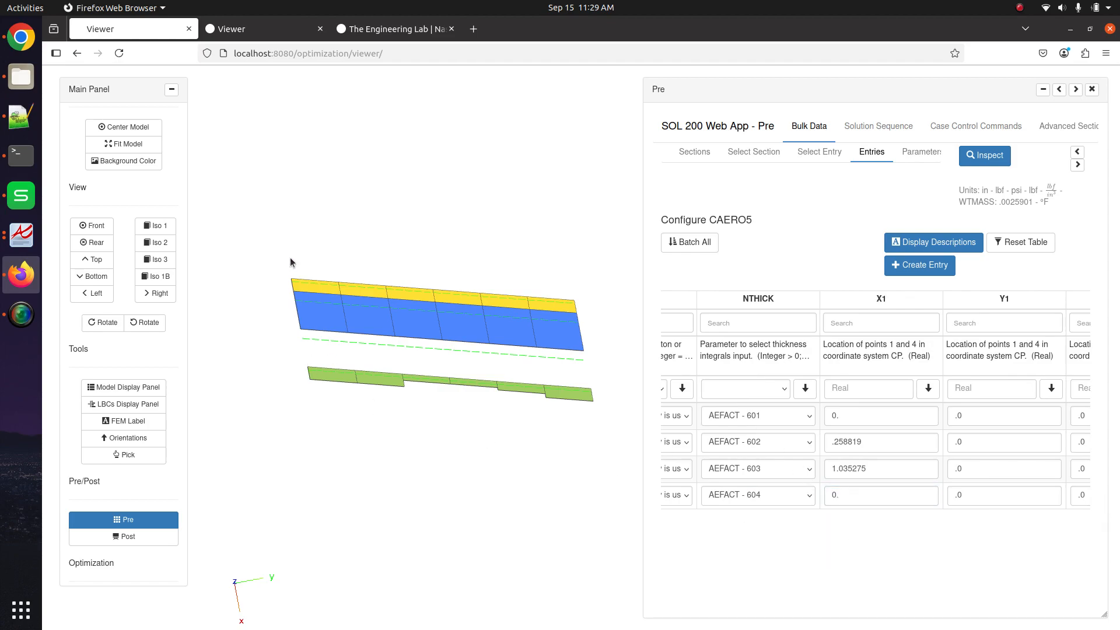
left_click(883, 496)
left_click(880, 513)
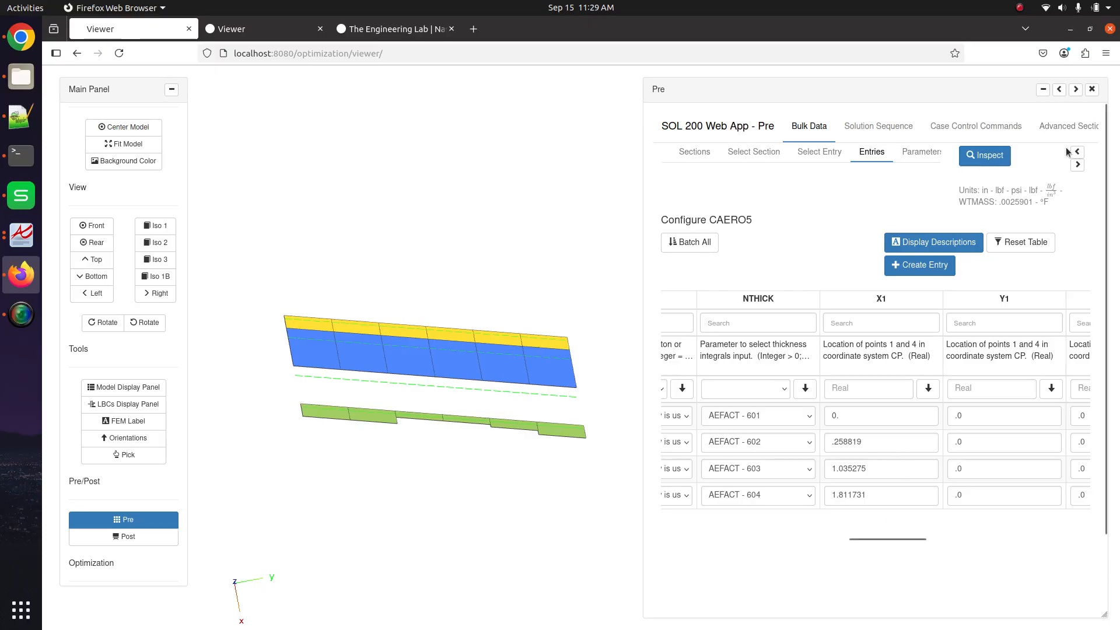
- Widen the Pre panel, show the BDF Output beside the CAERO5 table, and inspect the generated CAERO5 101 to 401 entries
left_click(1060, 91)
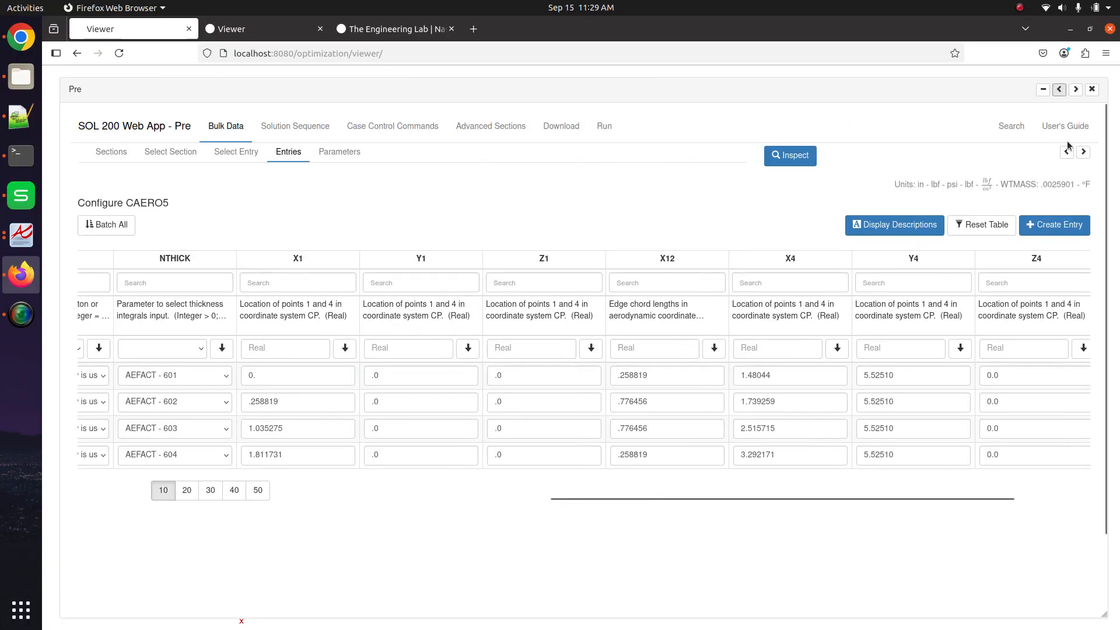
left_click(1067, 151)
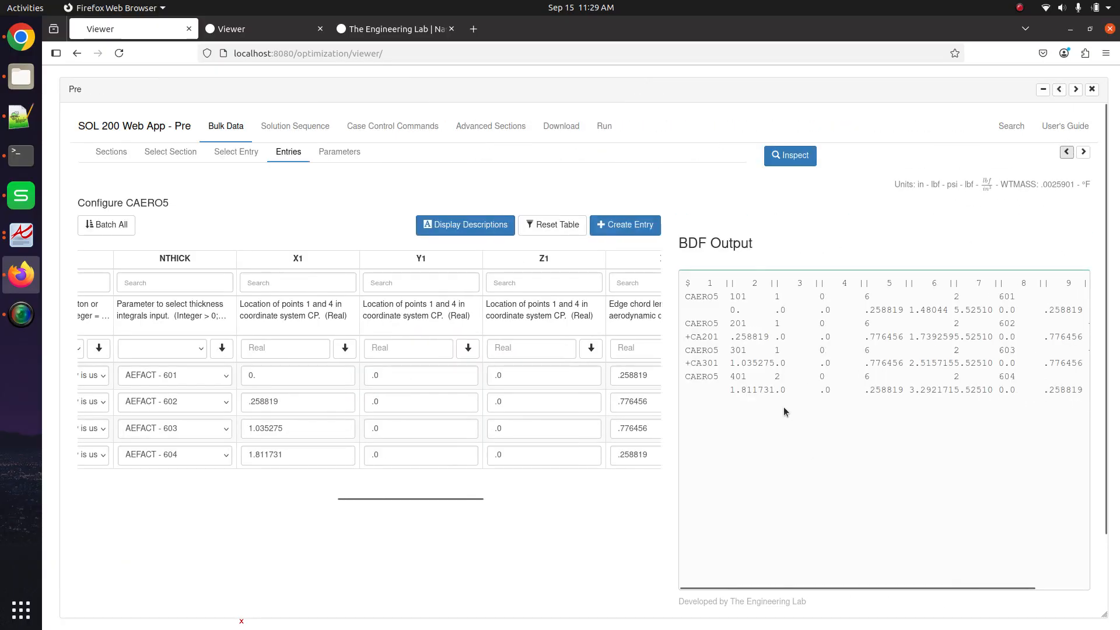
left_click_drag(736, 376, 867, 400)
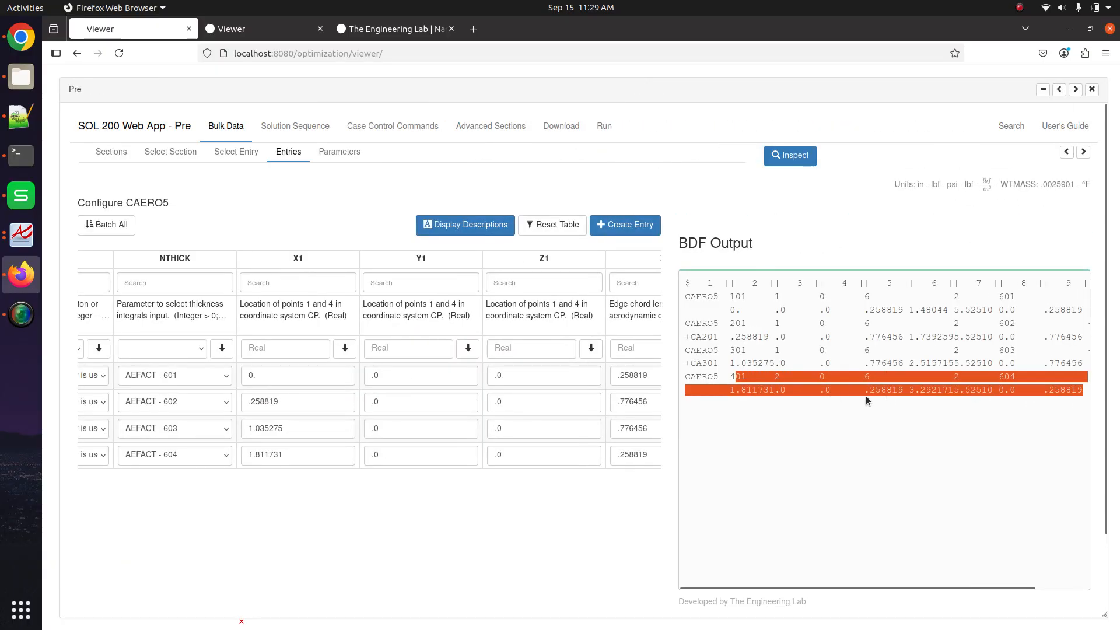
left_click(867, 396)
left_click_drag(719, 297, 765, 399)
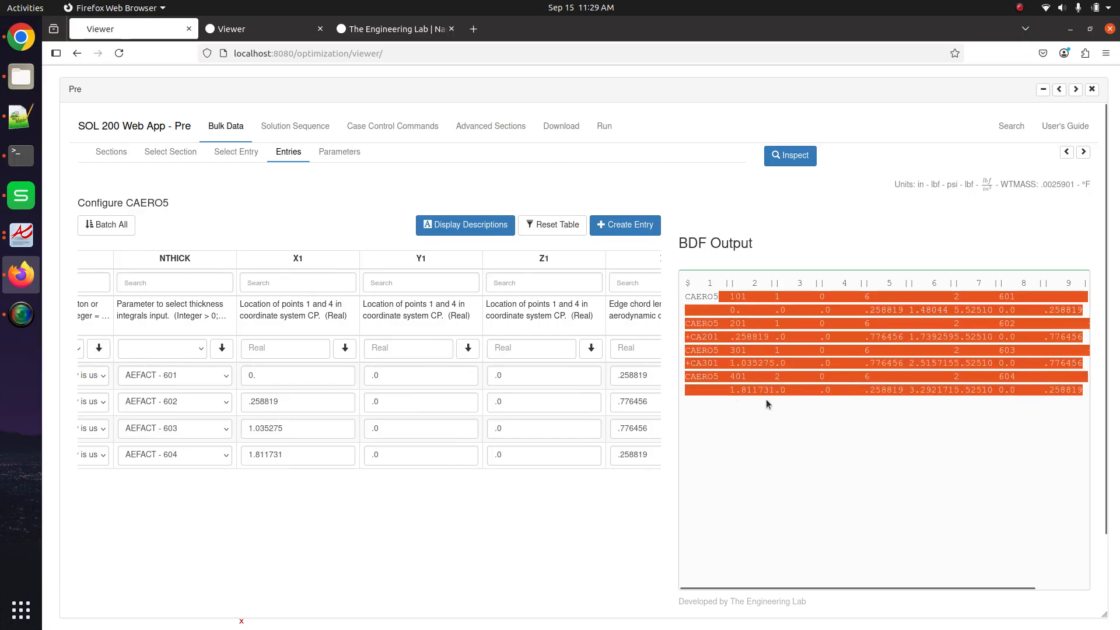
- Close the Pre panel and display elements and wireframes for all model display entries except PSHELL 1
left_click(1091, 88)
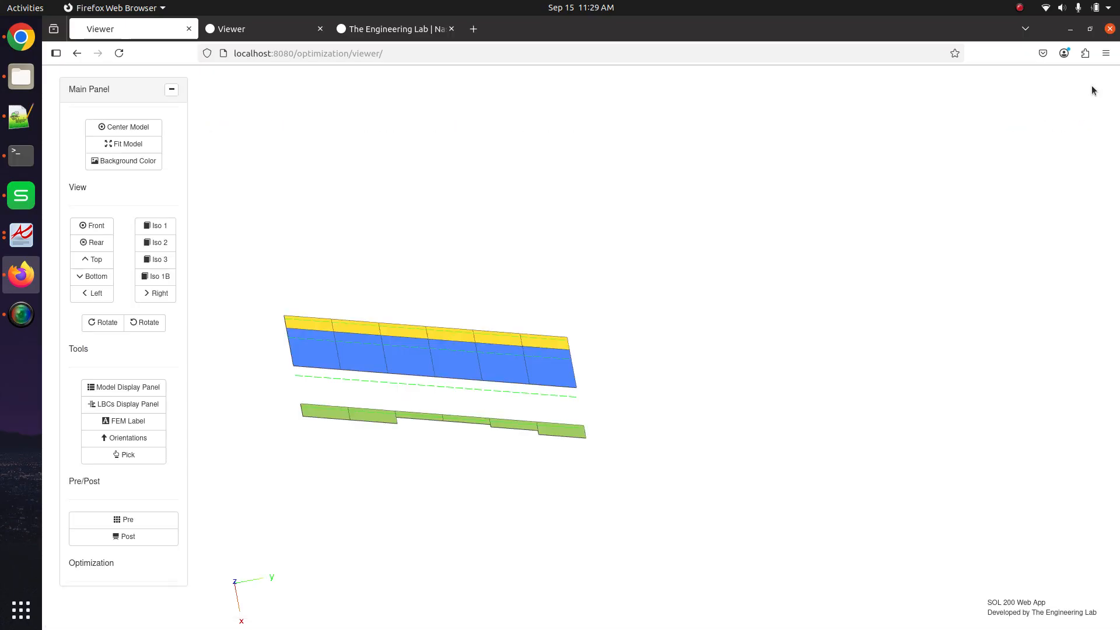
left_click(151, 386)
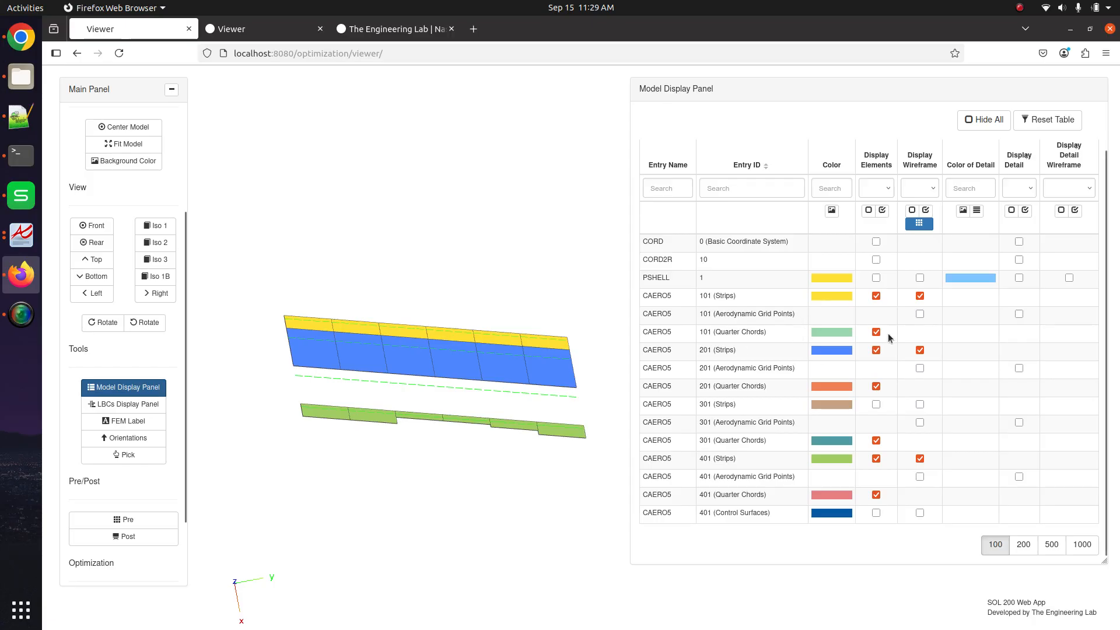
left_click(881, 211)
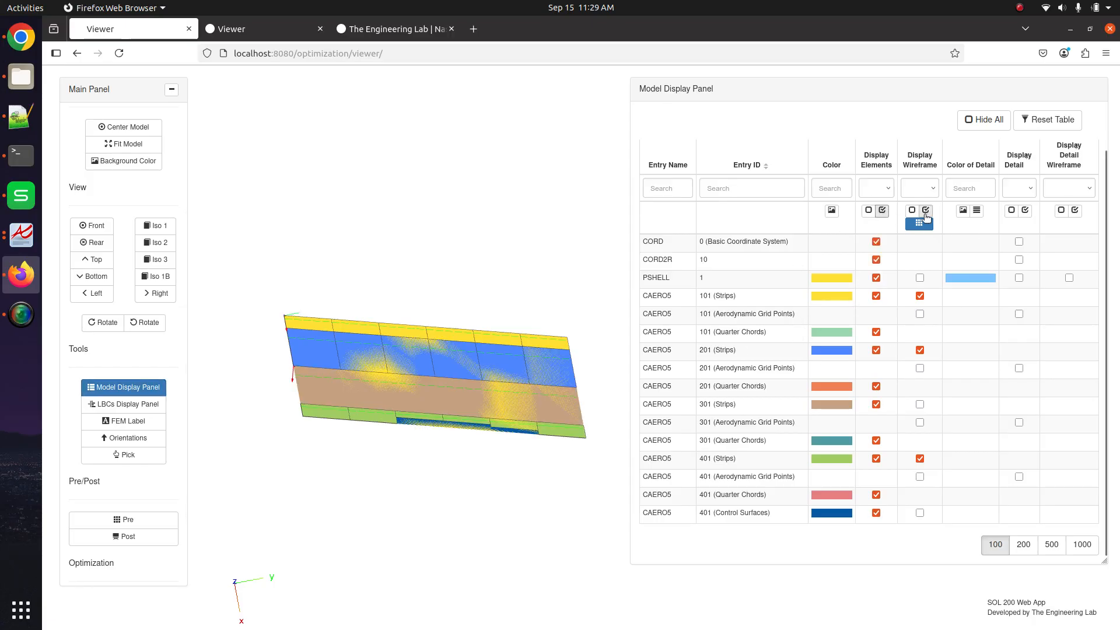
left_click(925, 210)
left_click(916, 279)
left_click(917, 280)
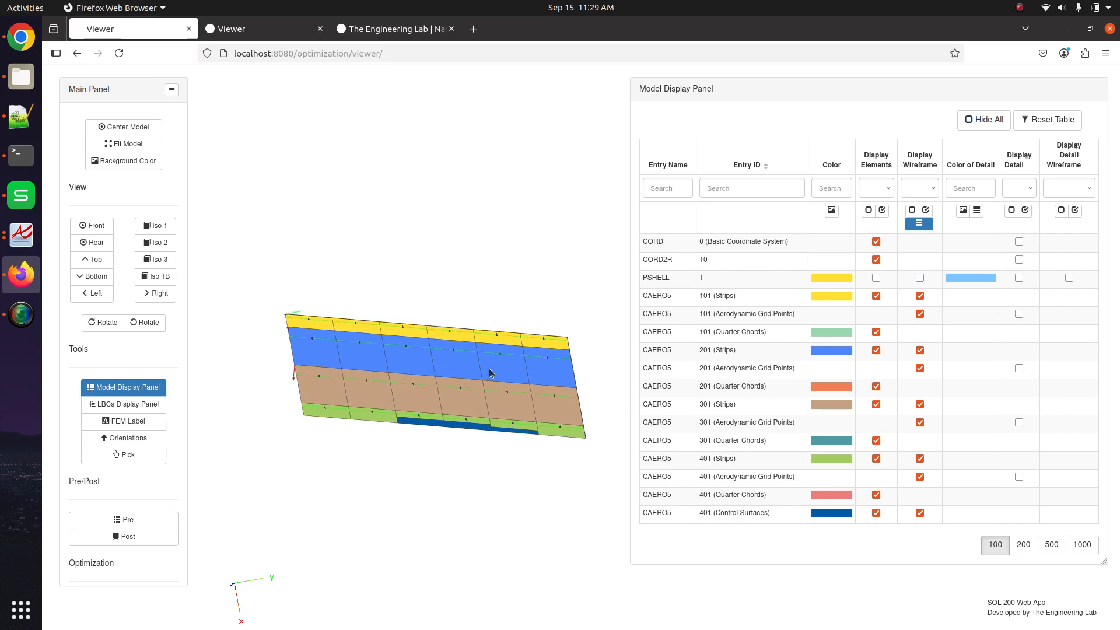
- Display the detail labels of the aerodynamic grid points for CAERO5 101, 201, 301 and 401, and zoom in on the labelled panels
left_click(1019, 314)
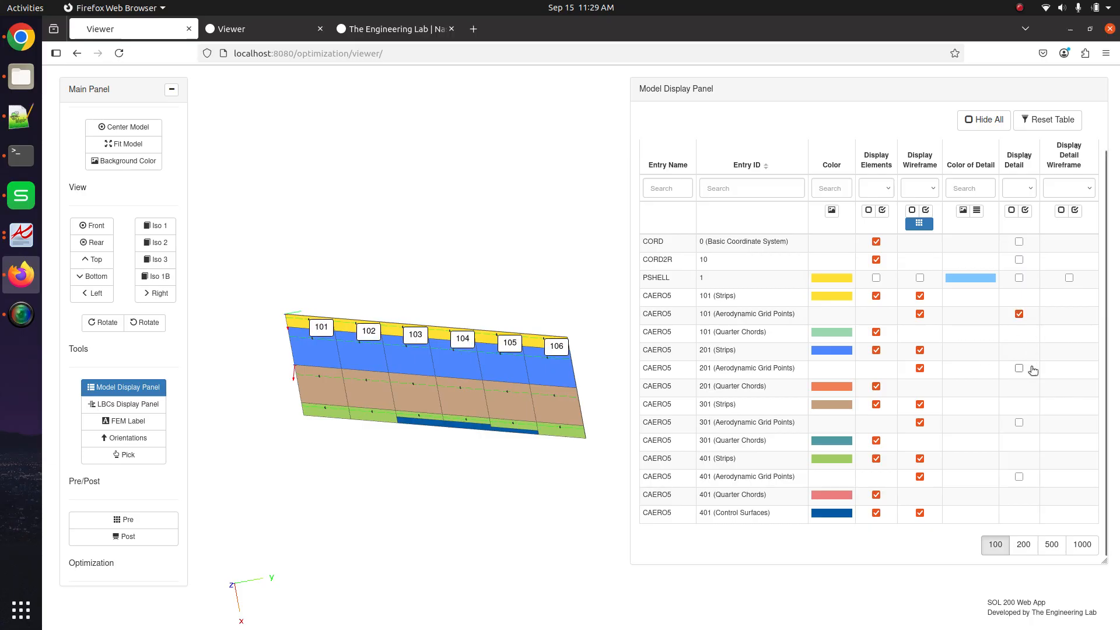
left_click(1019, 368)
left_click(1019, 422)
left_click(1019, 476)
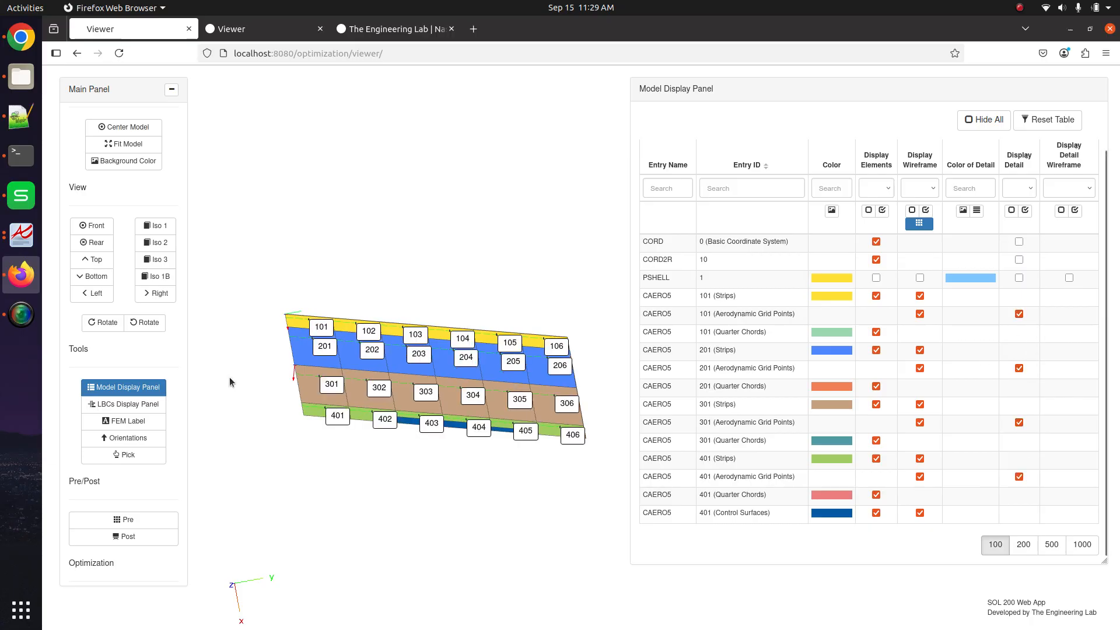
scroll(281, 389, "up", 5)
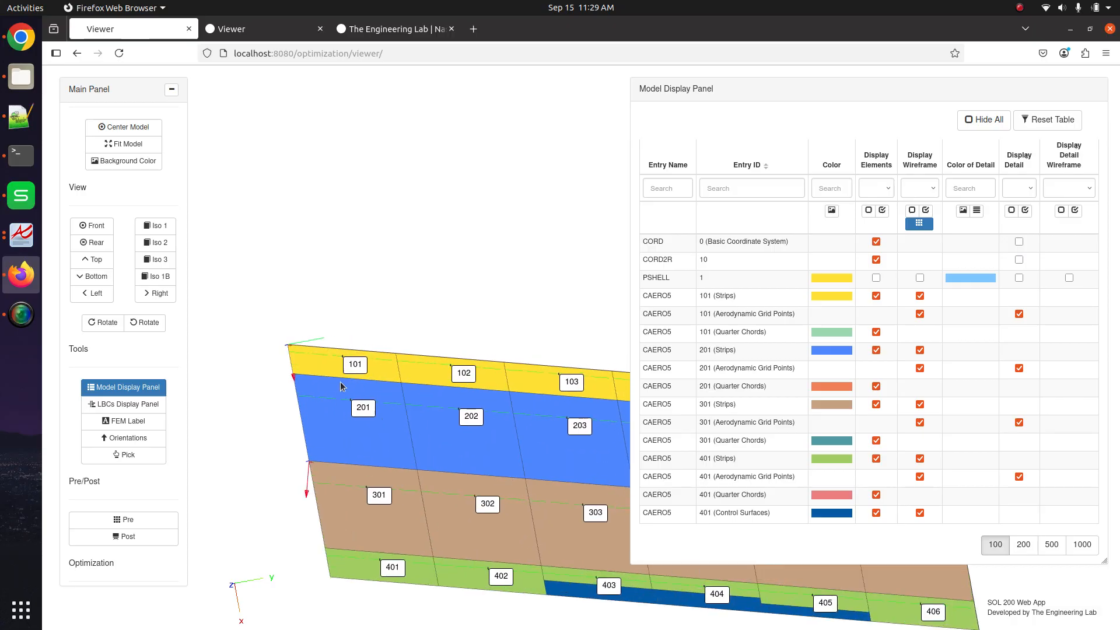
left_click_drag(340, 382, 437, 408)
scroll(436, 408, "up", 5)
left_click_drag(248, 408, 265, 310)
left_click_drag(407, 380, 389, 337)
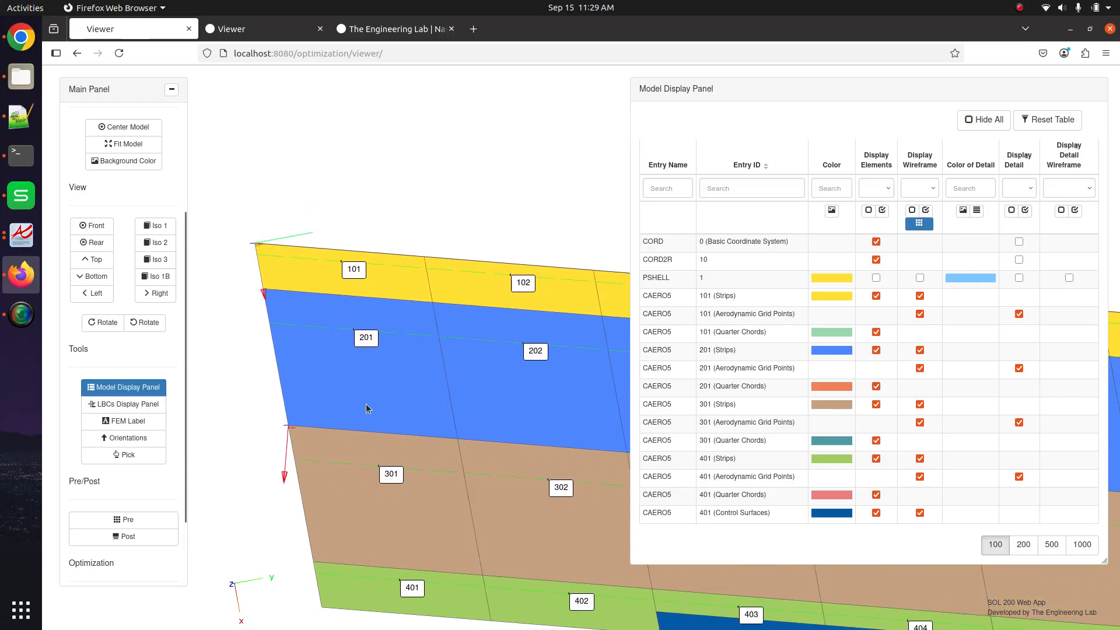
- Collapse the BDF Output beside the CAERO5 table and review the entries' EID values, starting with entry 101
left_click(125, 519)
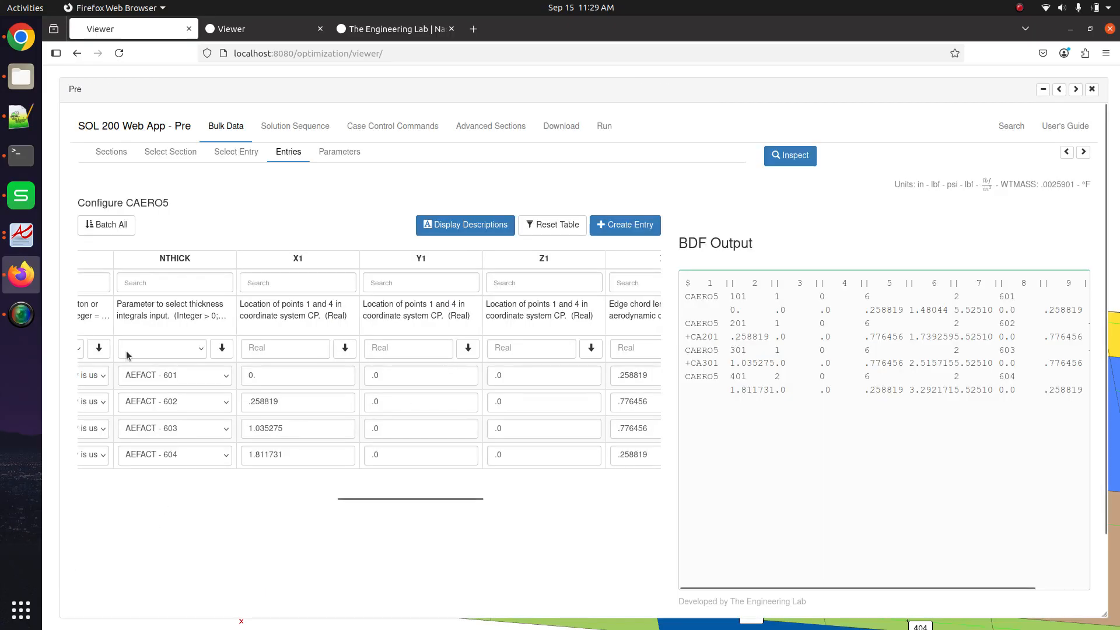
left_click(1083, 151)
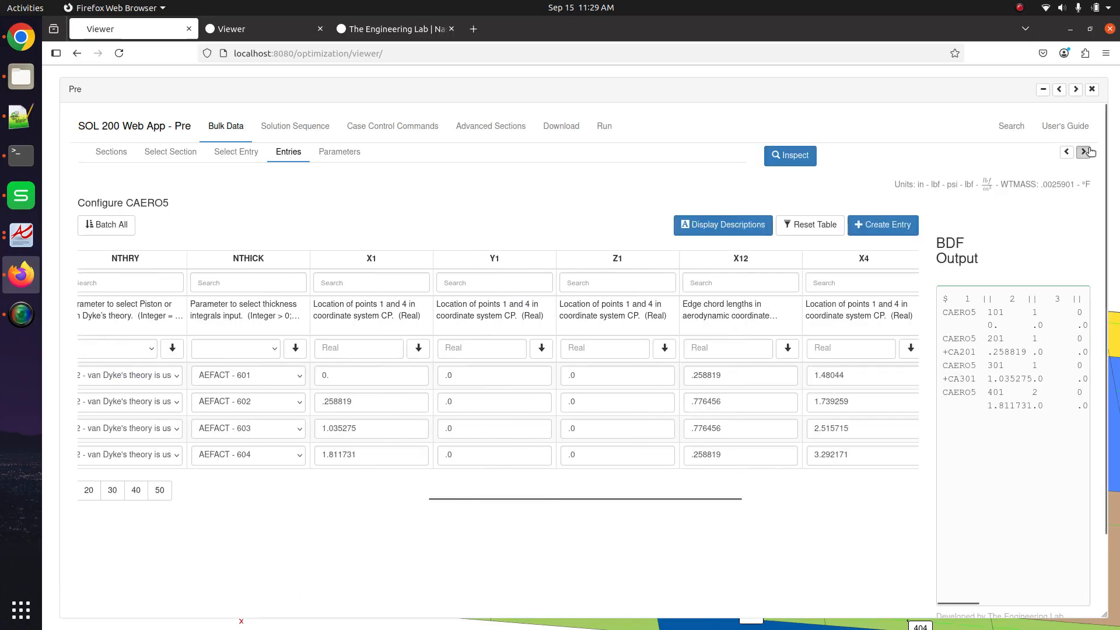
scroll(637, 385, "left", 5)
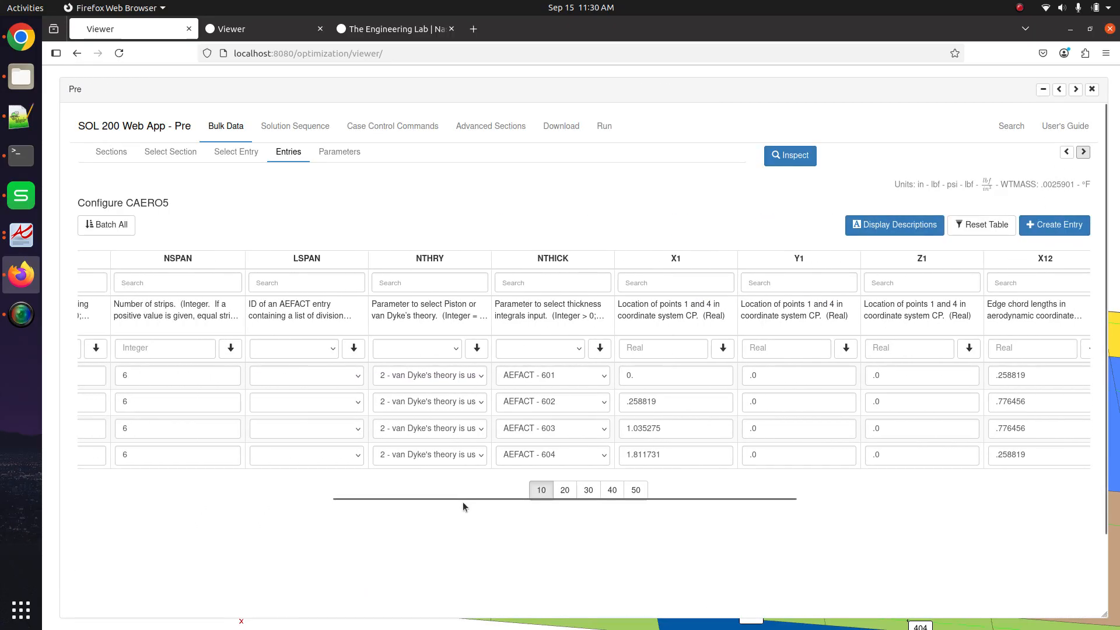
left_click_drag(463, 501, 201, 505)
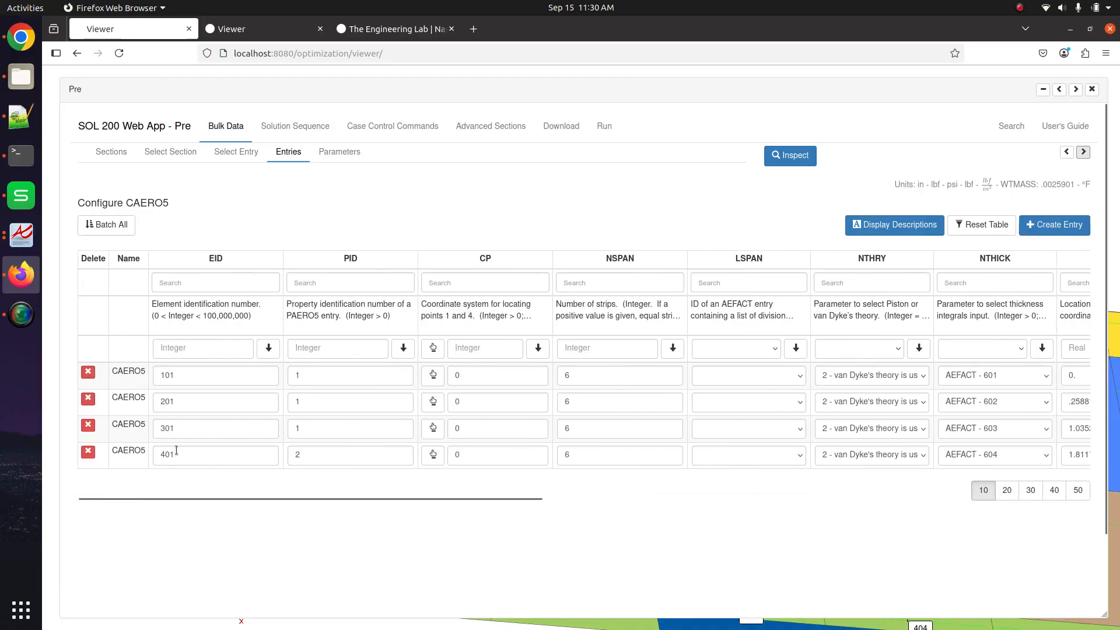
left_click(183, 385)
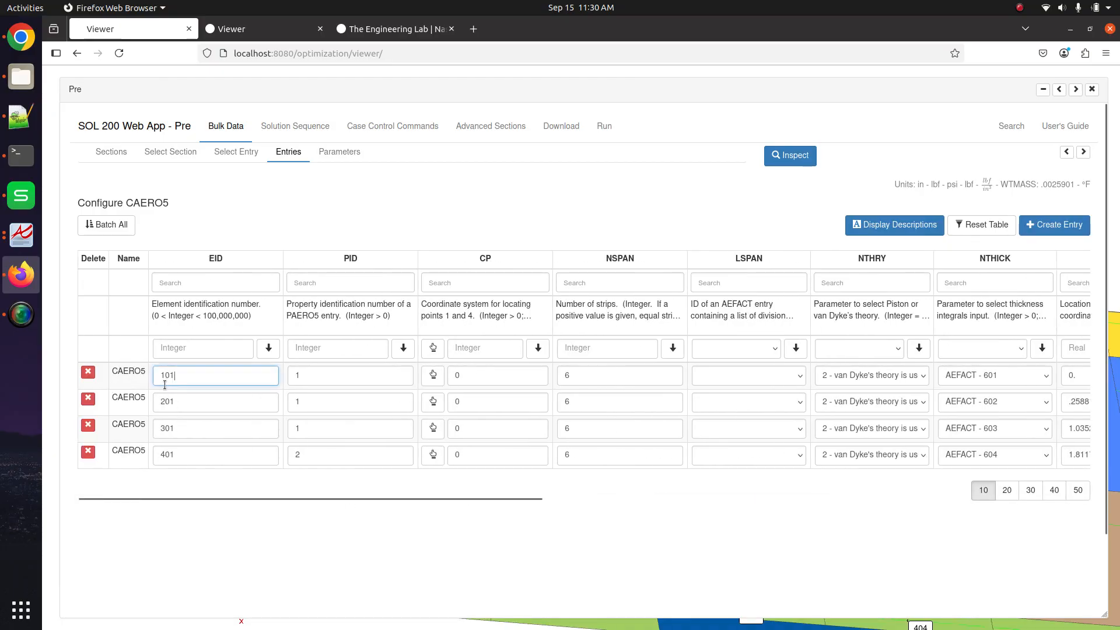
left_click(1092, 89)
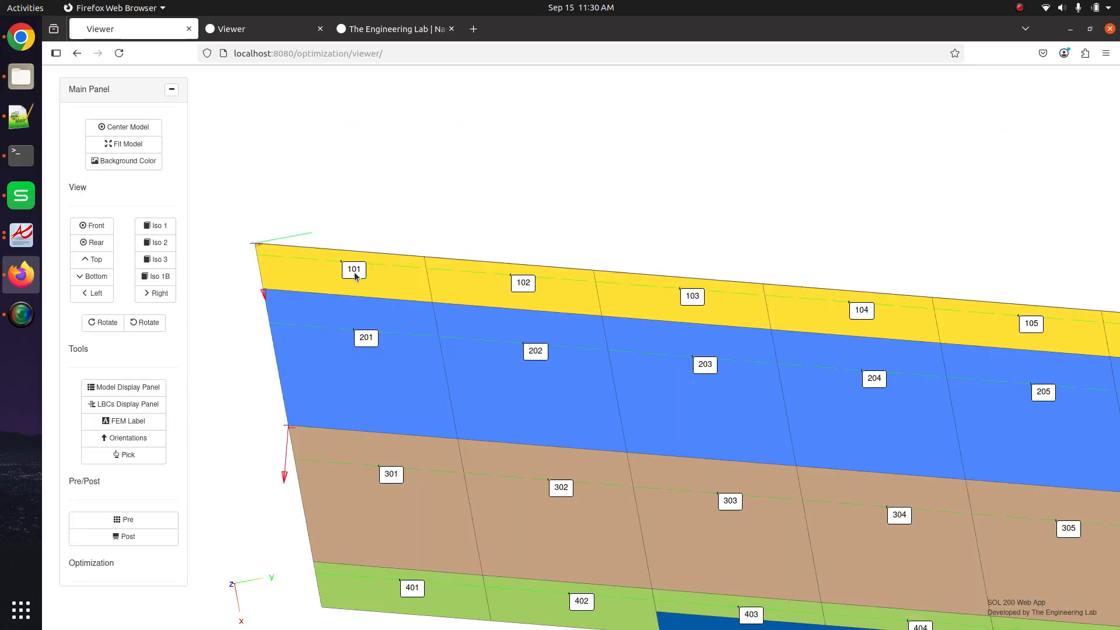
- Examine how the aerodynamic grid point numbers run along the strips of each CAERO5 panel, from 101 through the 401 row
left_click_drag(485, 281, 425, 305)
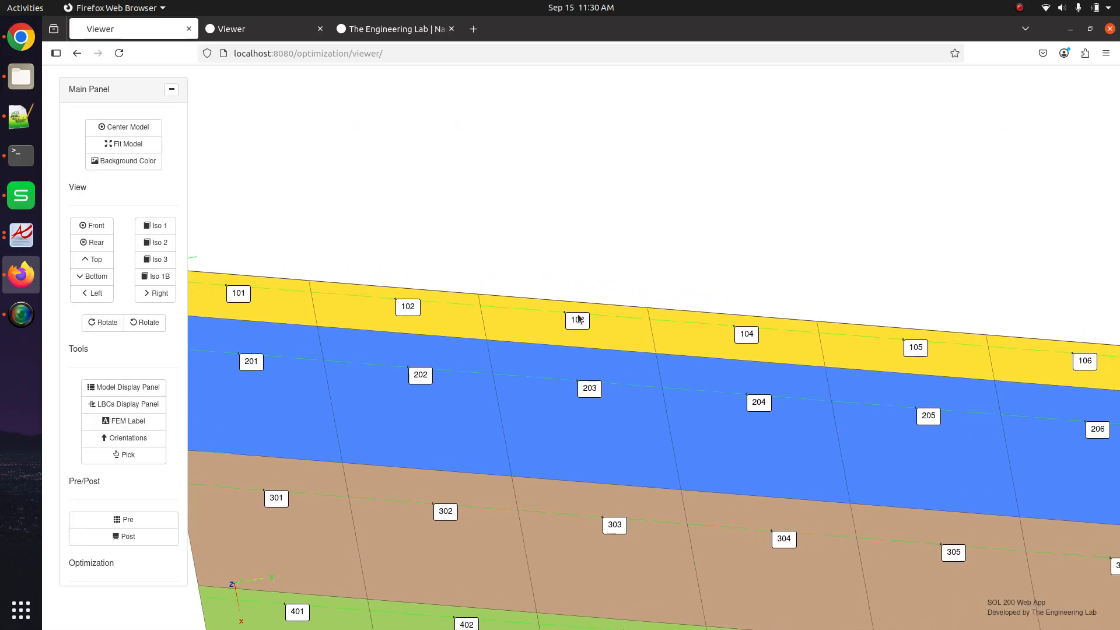
left_click_drag(577, 319, 408, 323)
left_click_drag(770, 352, 700, 361)
left_click_drag(583, 437, 772, 298)
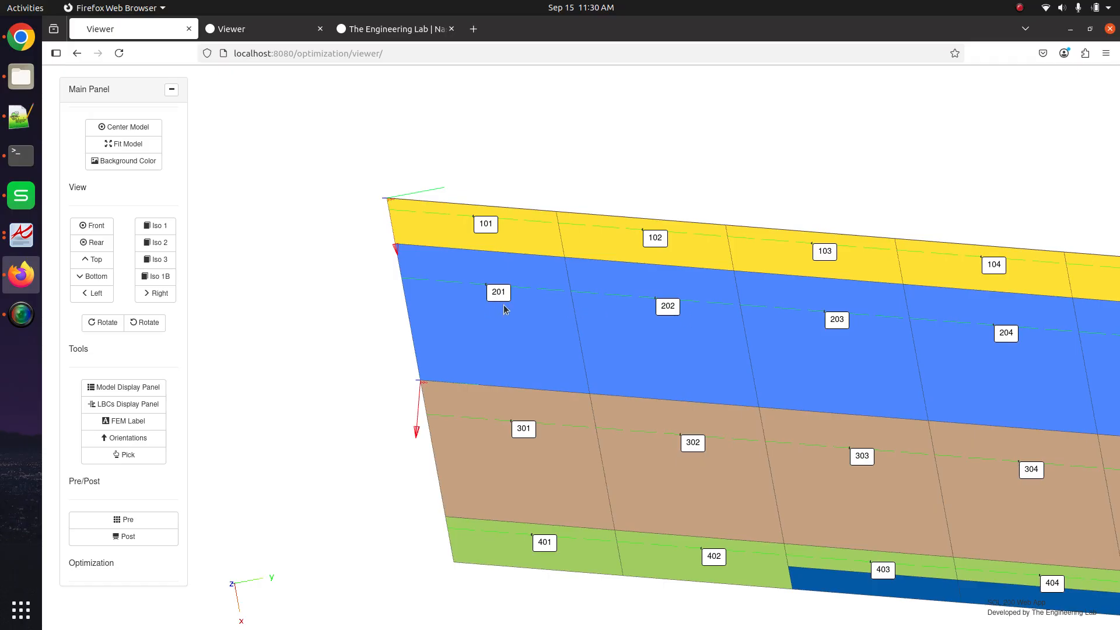
left_click_drag(635, 317, 524, 342)
left_click_drag(717, 335, 710, 247)
left_click_drag(513, 368, 489, 376)
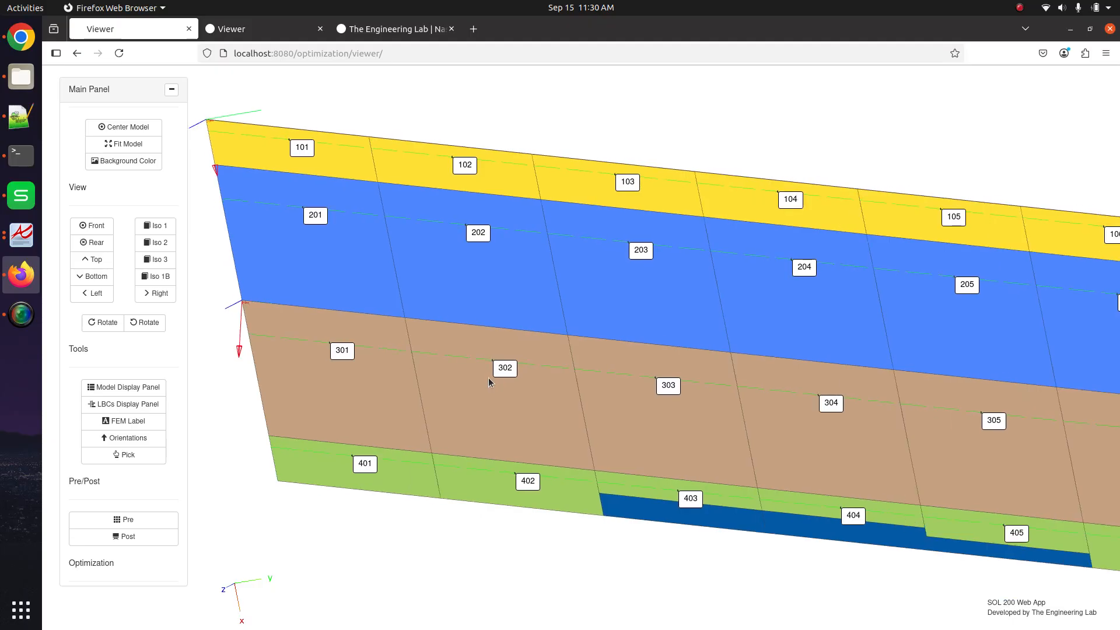
scroll(612, 401, "down", 8)
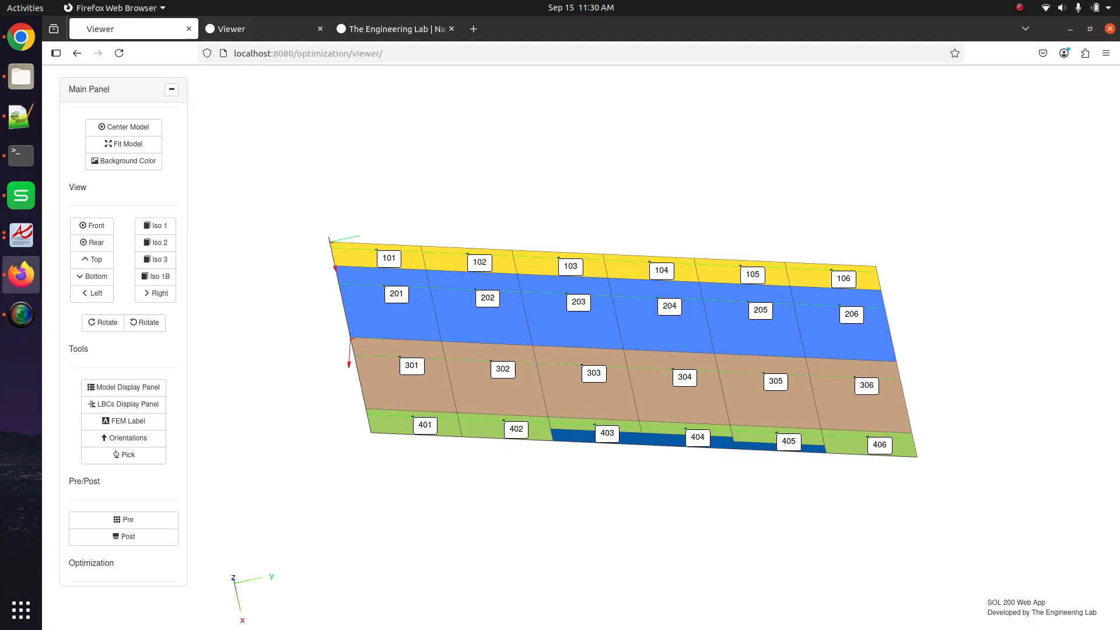
- Switch to Notepad++
key("alt+Tab")
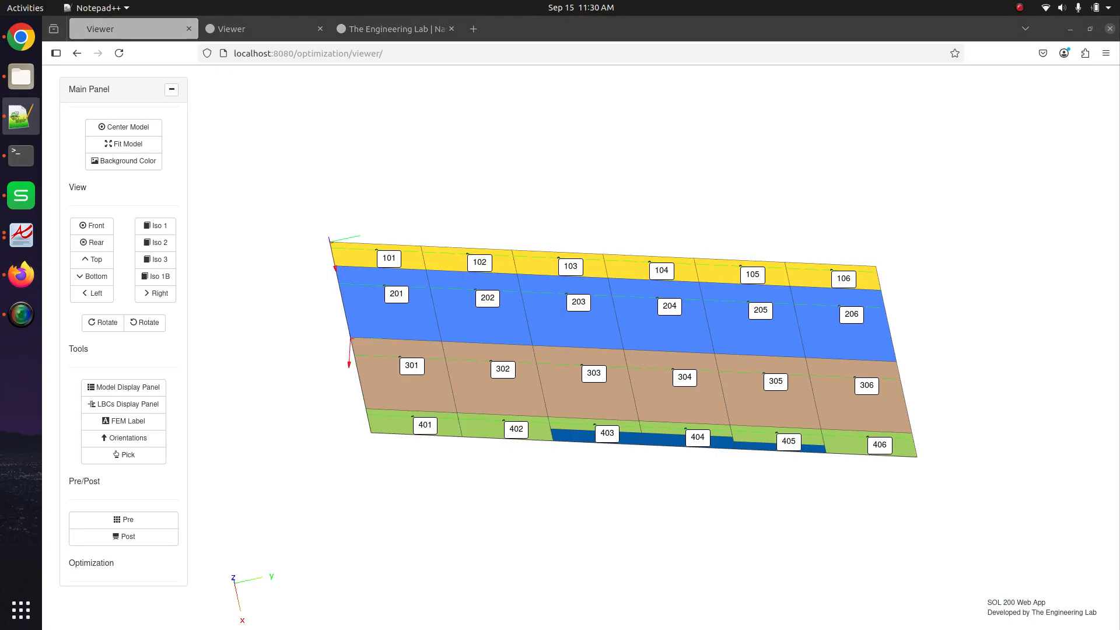